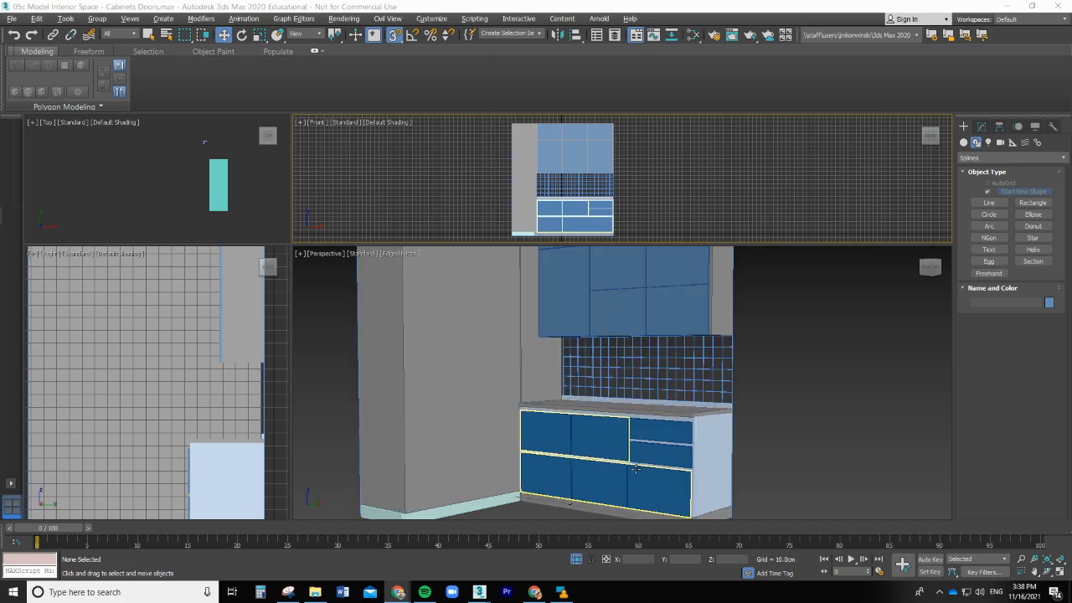
pyautogui.scroll(2, 608, 500)
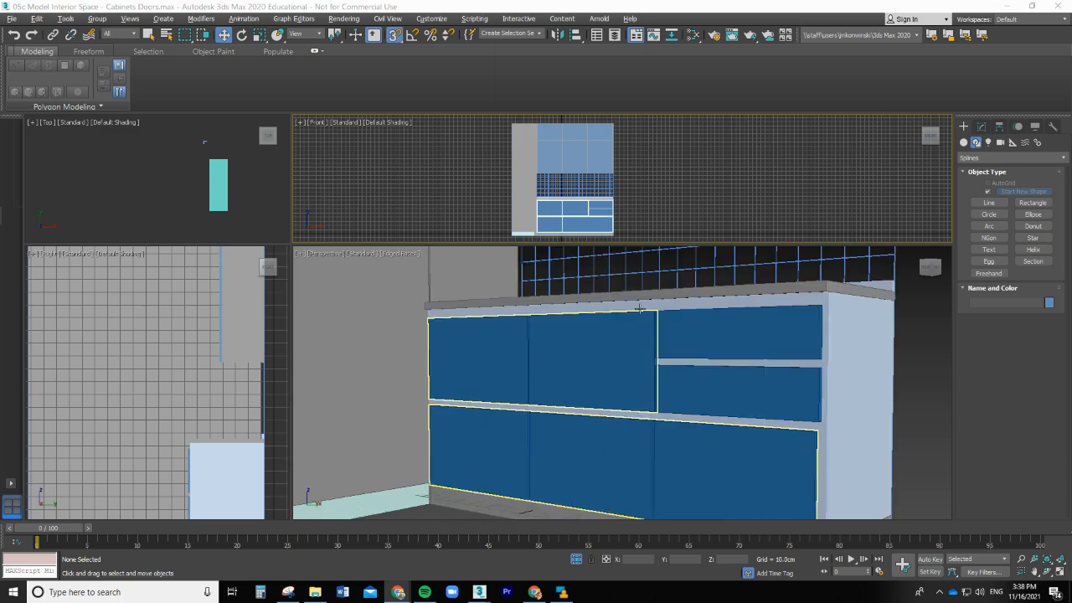
pyautogui.scroll(-4, 559, 428)
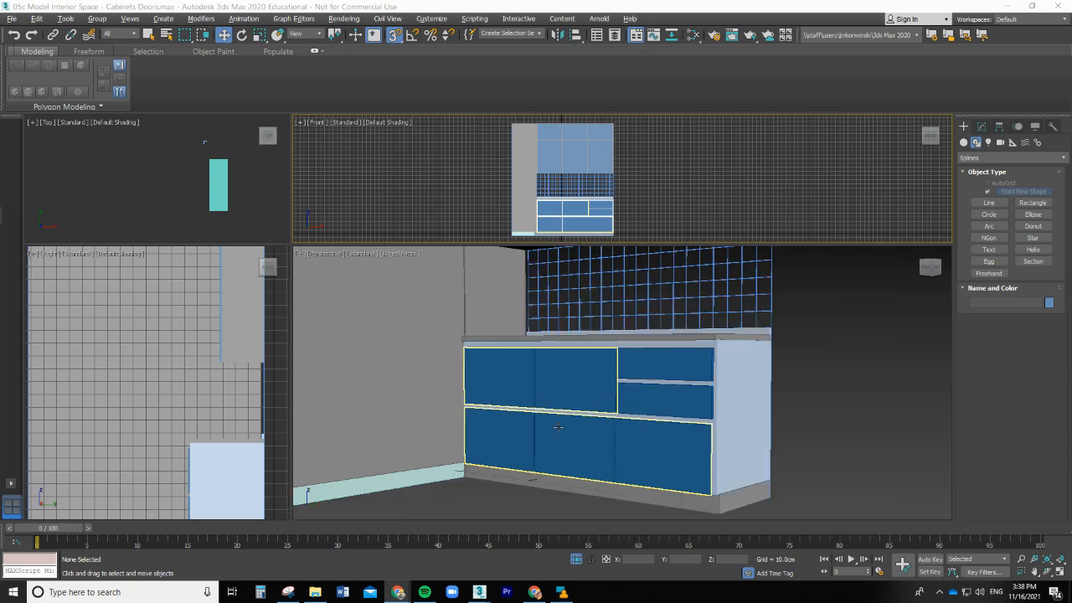
pyautogui.scroll(4, 570, 434)
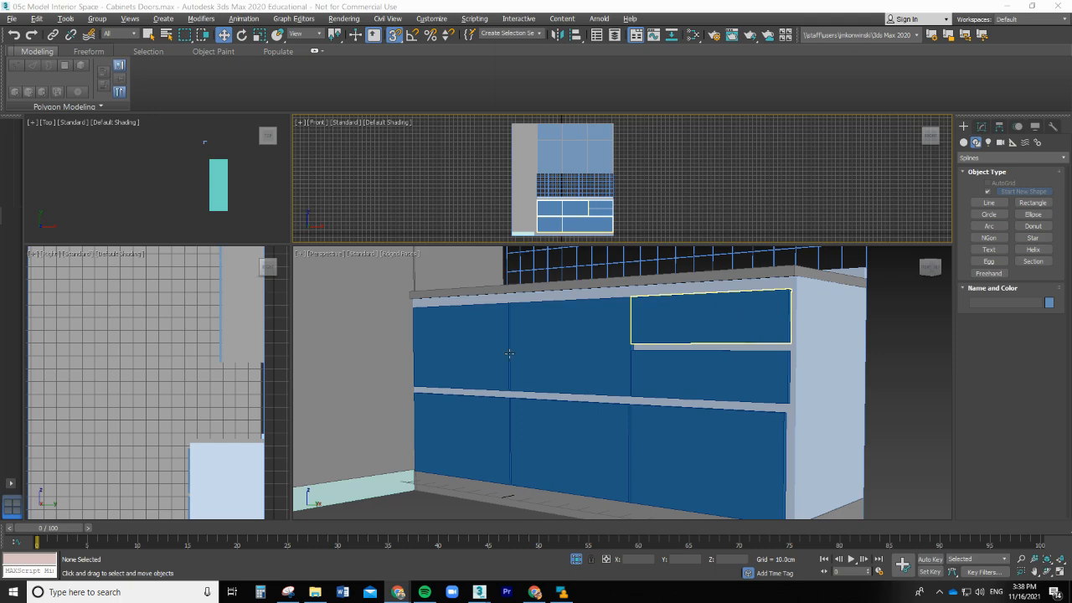
pyautogui.scroll(-5, 378, 344)
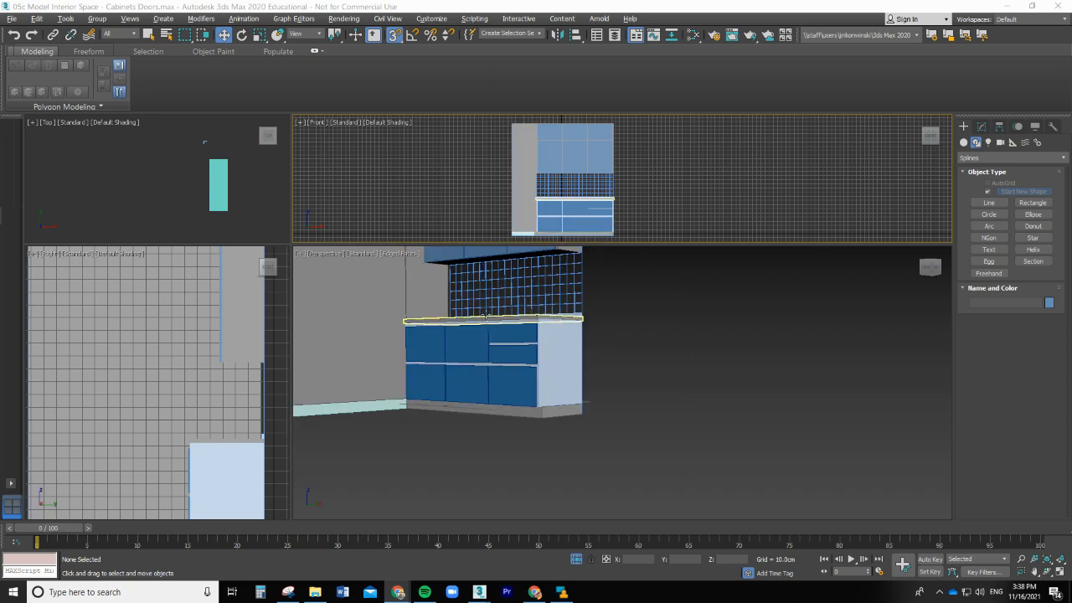
pyautogui.scroll(-2, 380, 279)
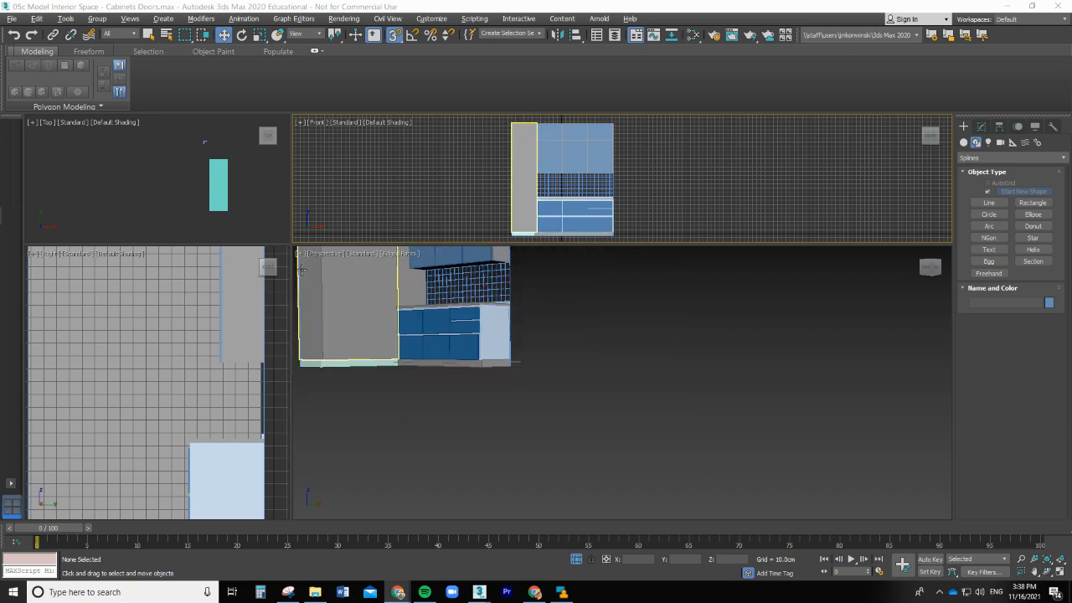
# Step: Hide the tall cabinet body Box009 using the scene's object list
pyautogui.scroll(4, 301, 268)
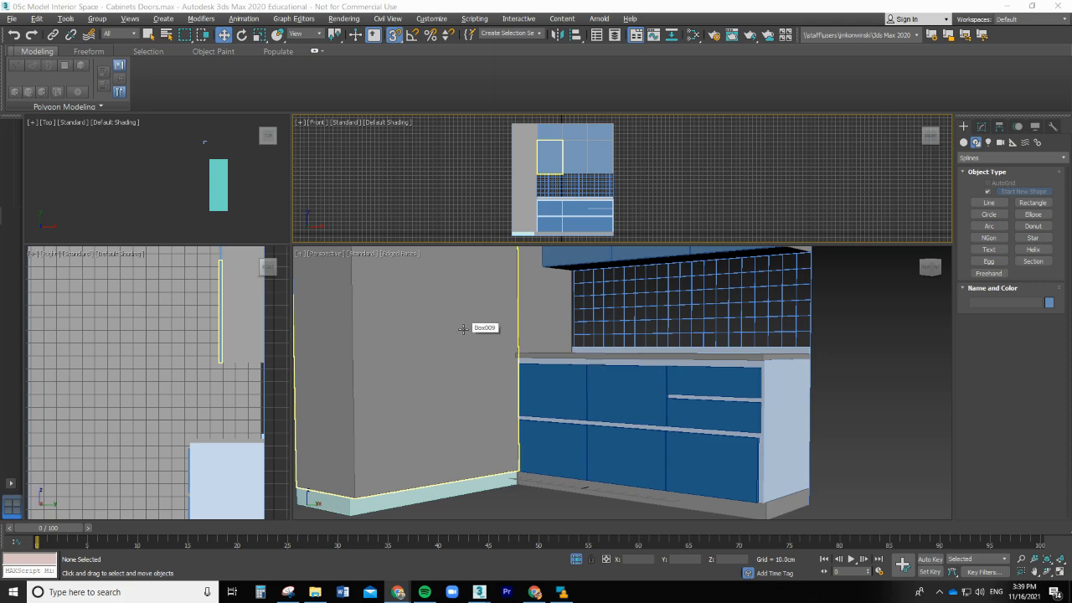
pyautogui.click(600, 37)
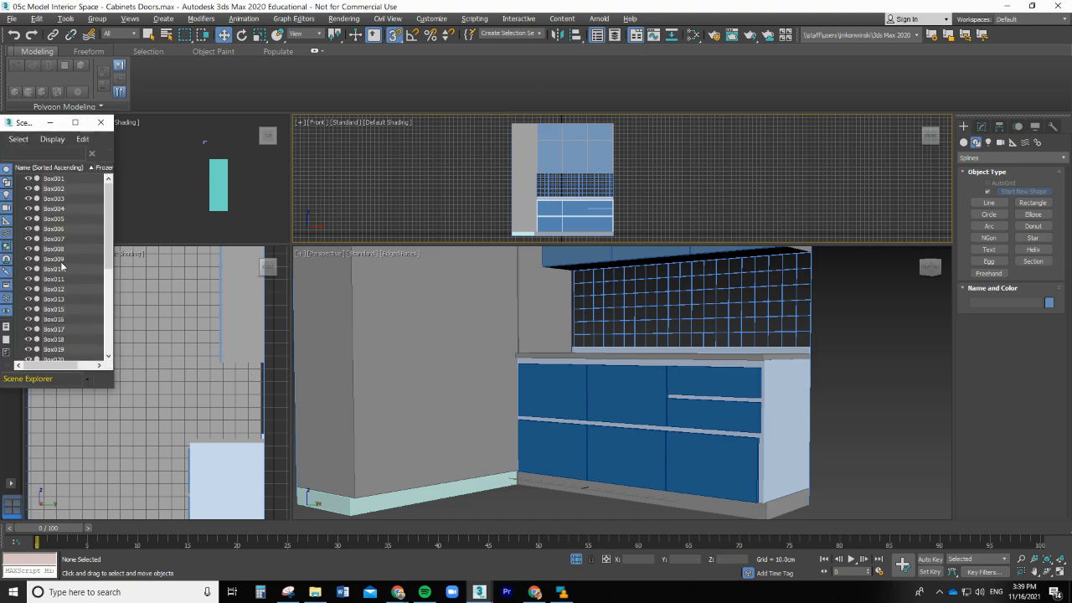
pyautogui.click(422, 340)
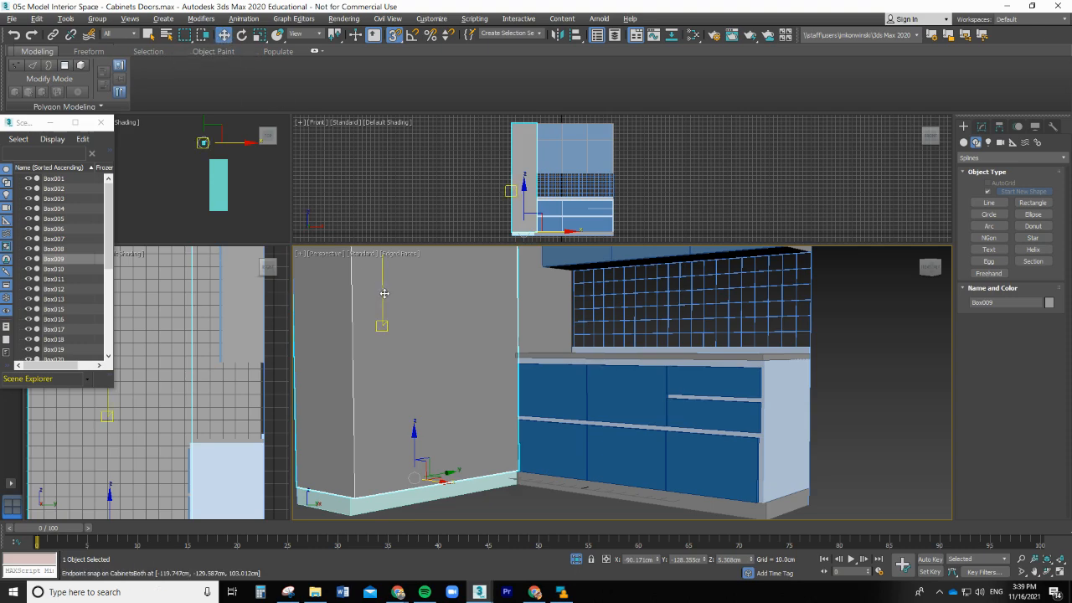
pyautogui.click(28, 259)
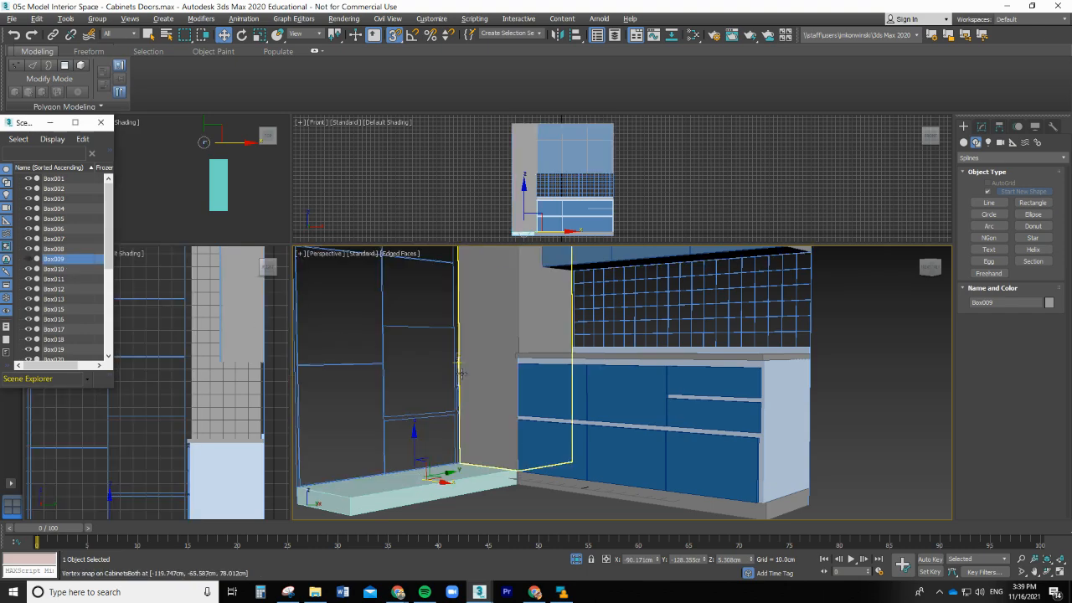
# Step: Clear the selection, turn off the grid in the Right and Front viewports, and close the Scene Explorer
pyautogui.scroll(3, 453, 360)
pyautogui.scroll(4, 469, 358)
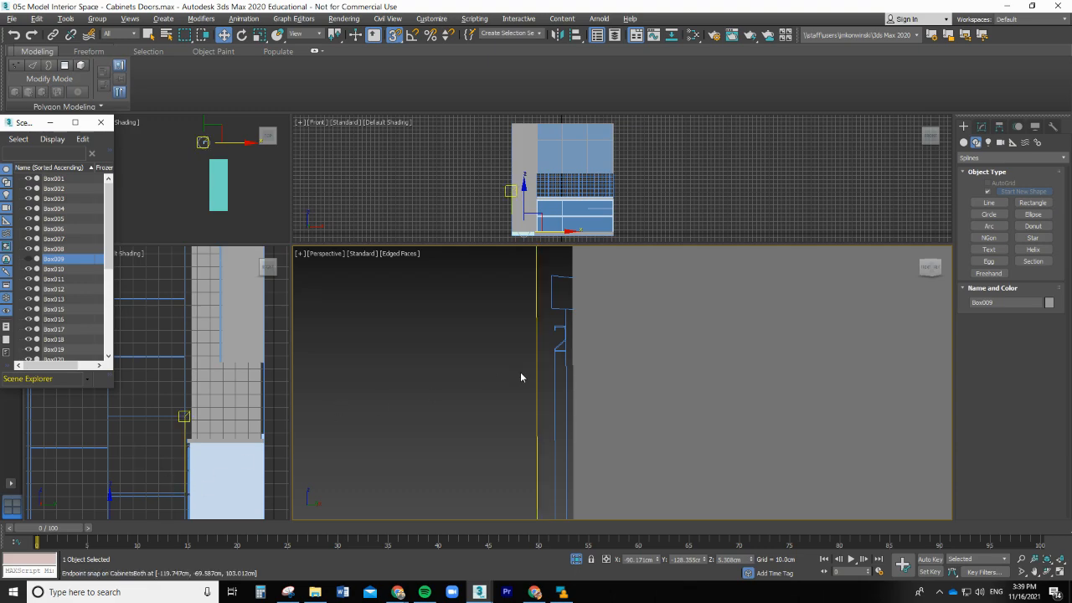
pyautogui.scroll(-6, 520, 372)
pyautogui.scroll(3, 515, 384)
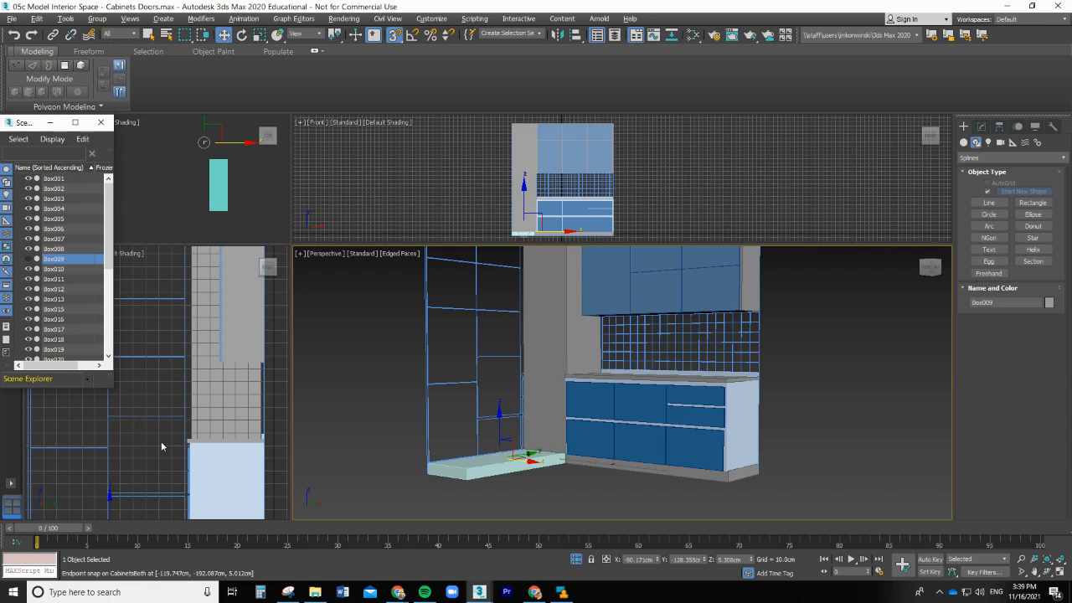
pyautogui.scroll(-3, 161, 441)
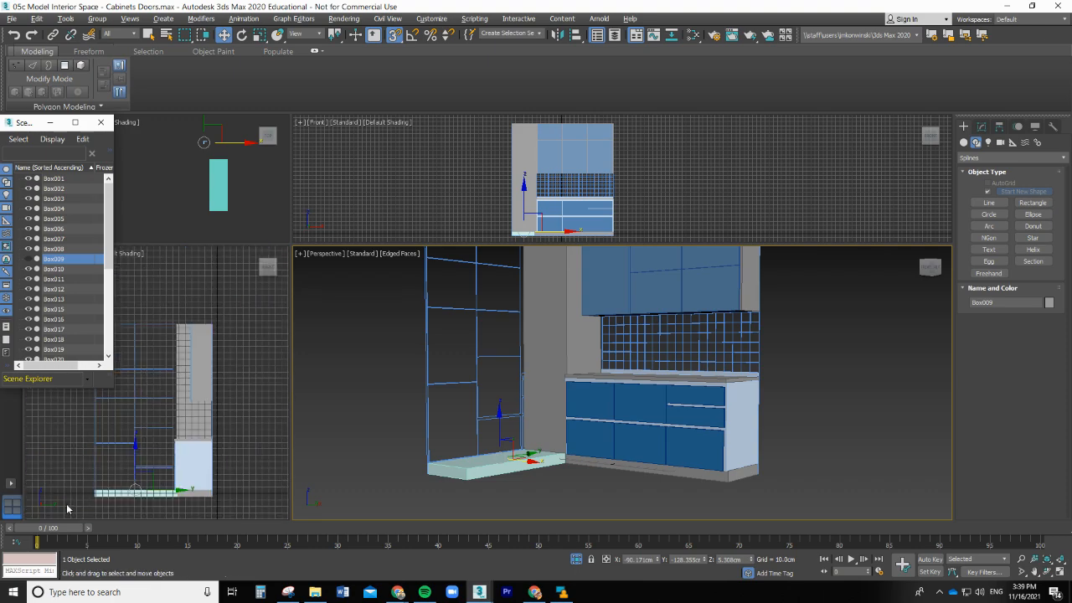
pyautogui.scroll(2, 67, 508)
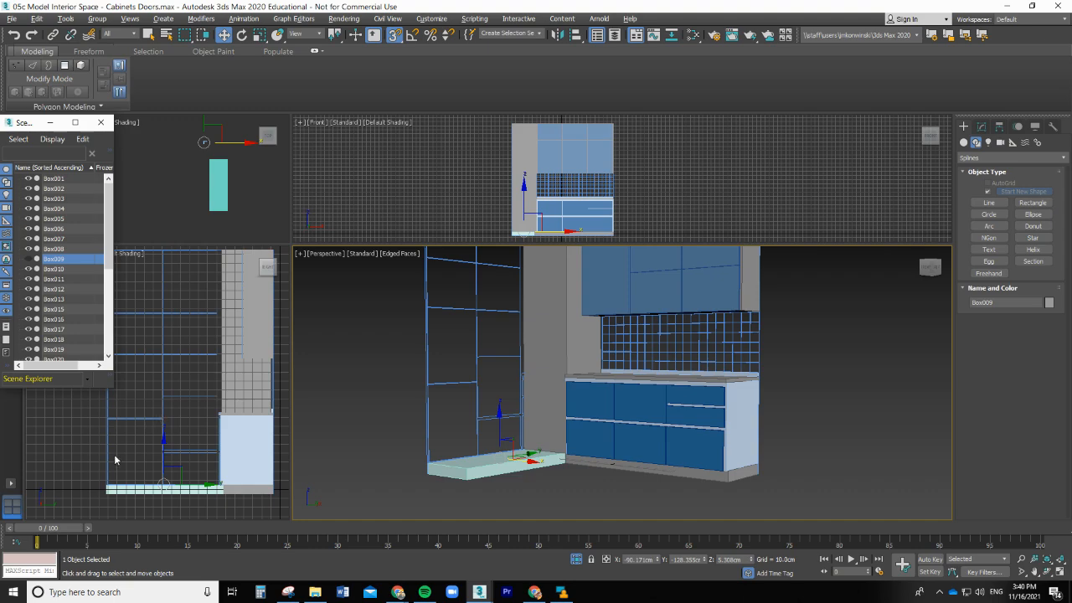
pyautogui.click(63, 422)
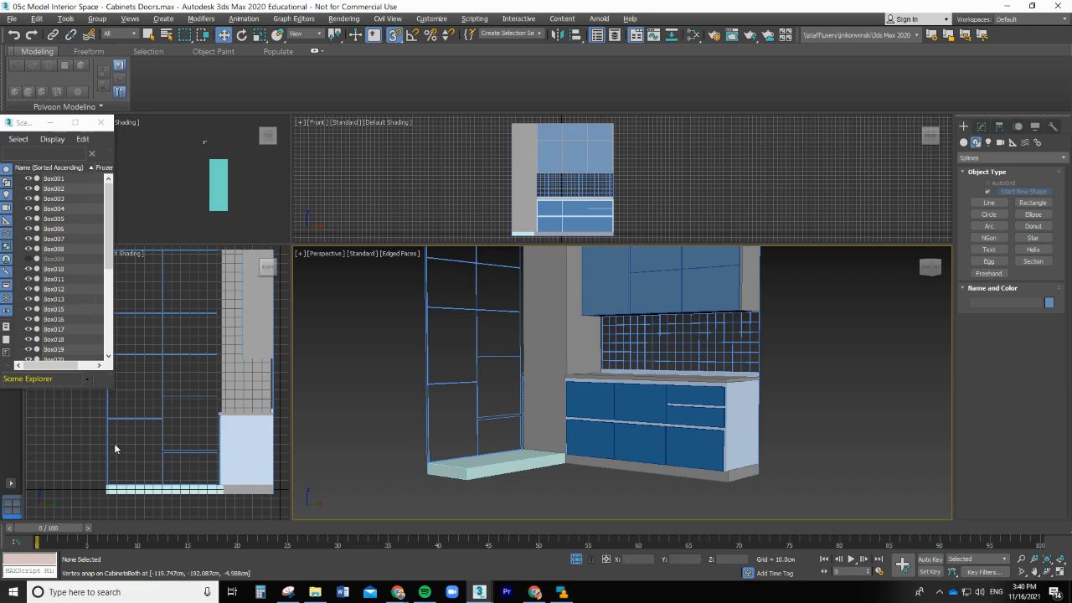
pyautogui.press('g')
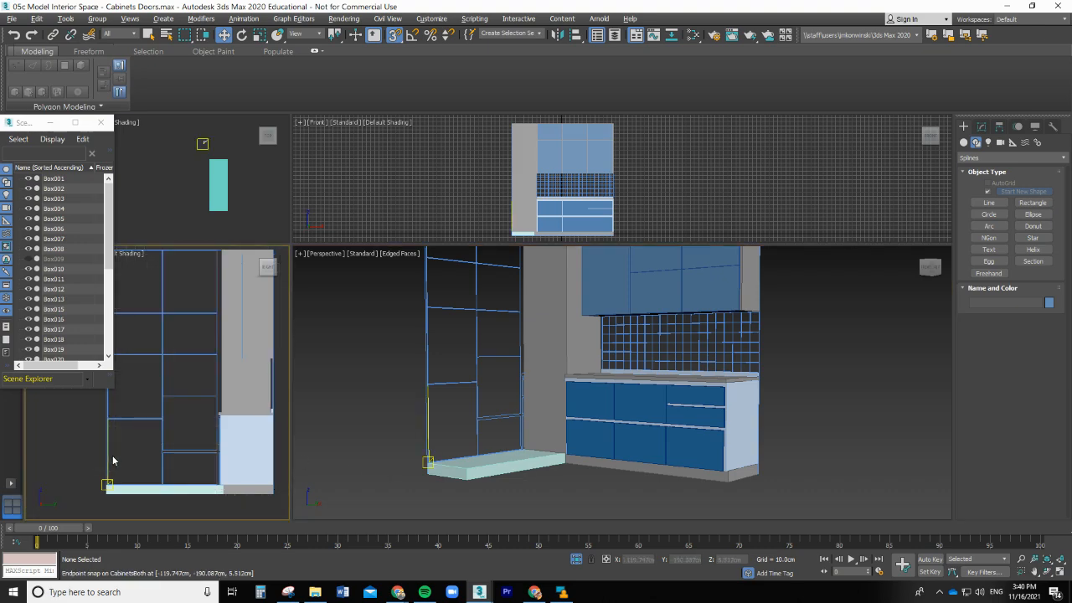
pyautogui.click(689, 186)
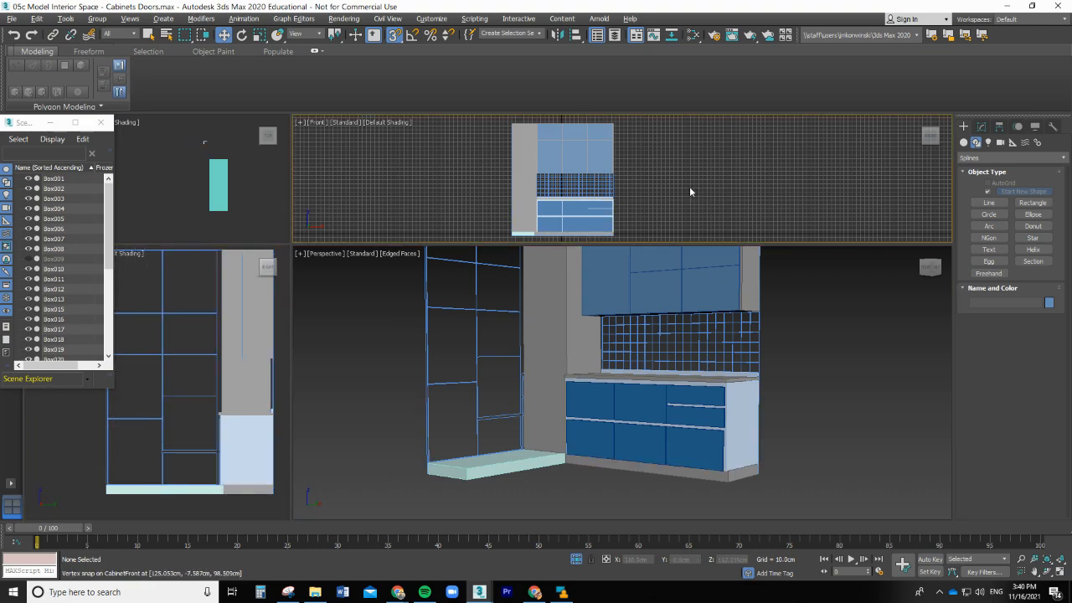
pyautogui.press('g')
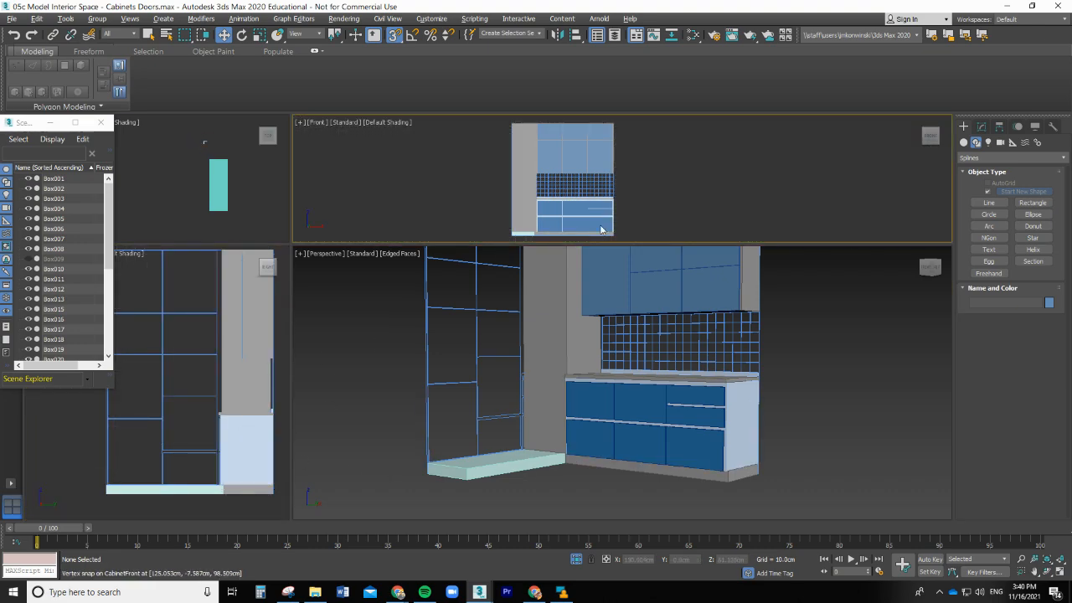
pyautogui.click(99, 124)
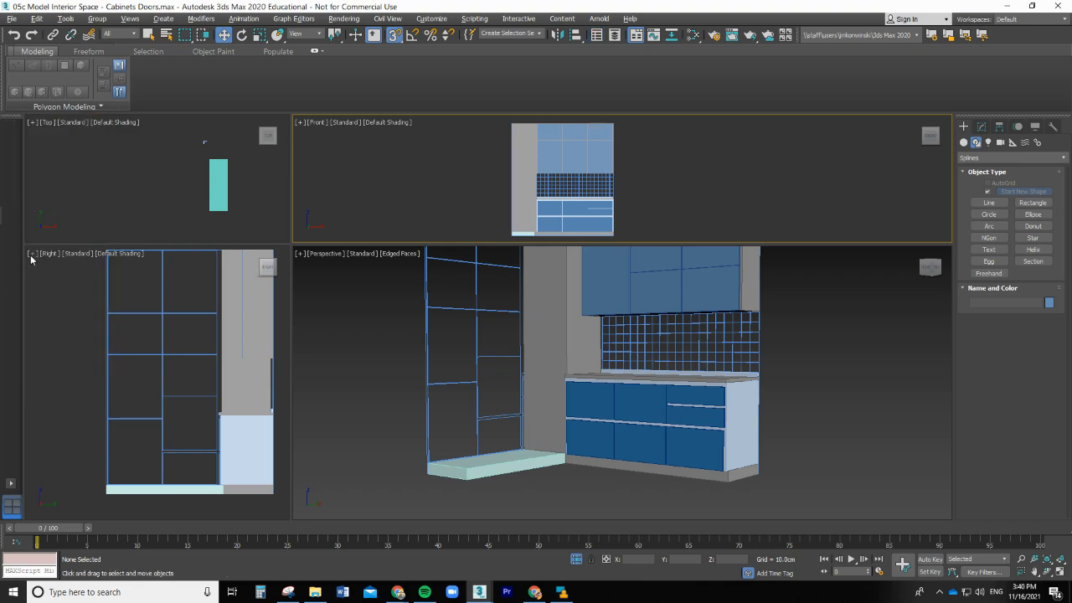
# Step: Maximize the Right viewport around the handle profile above the base cabinet door
pyautogui.click(32, 253)
pyautogui.click(58, 265)
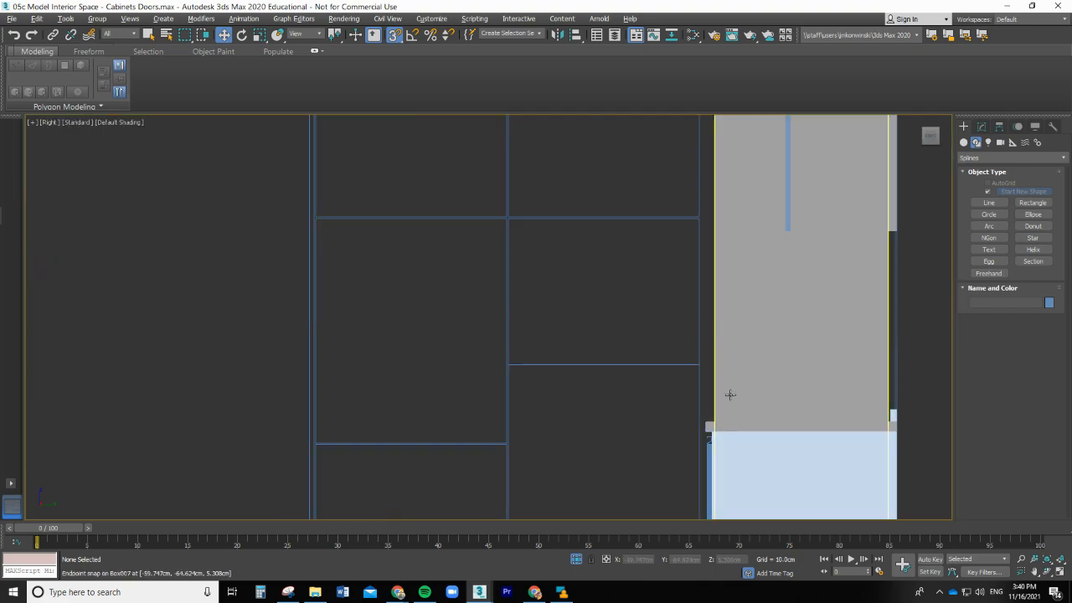
pyautogui.scroll(-1, 731, 395)
pyautogui.scroll(3, 745, 482)
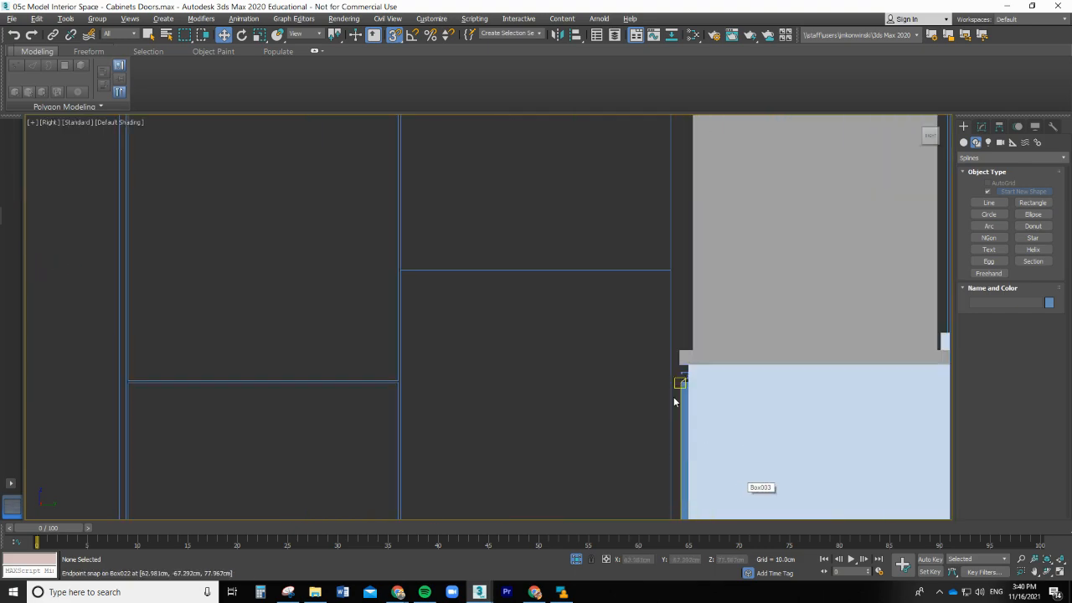
pyautogui.scroll(5, 712, 411)
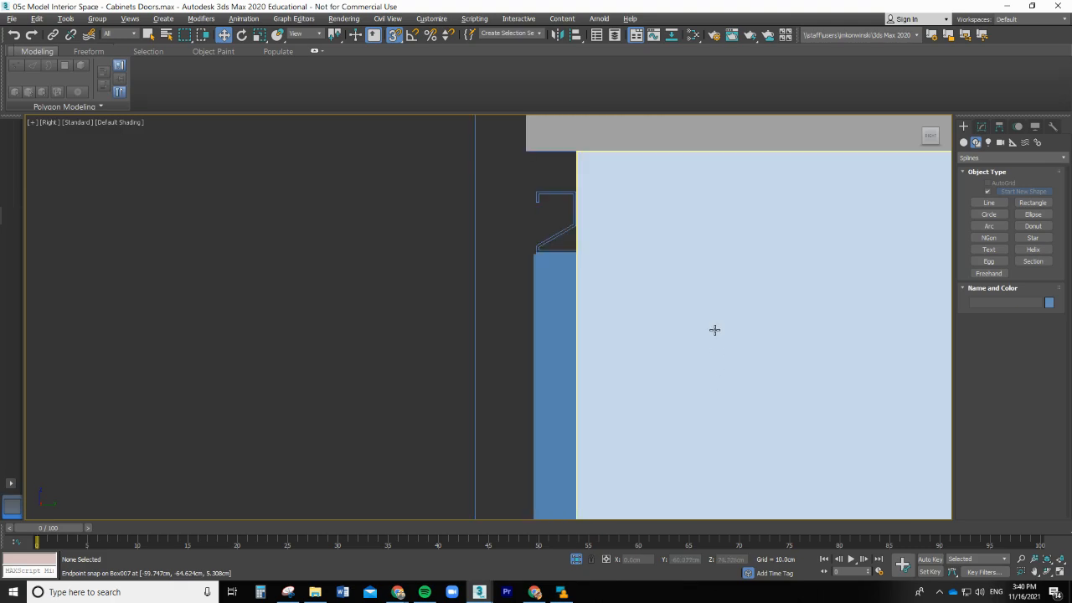
pyautogui.scroll(2, 586, 158)
pyautogui.scroll(2, 615, 189)
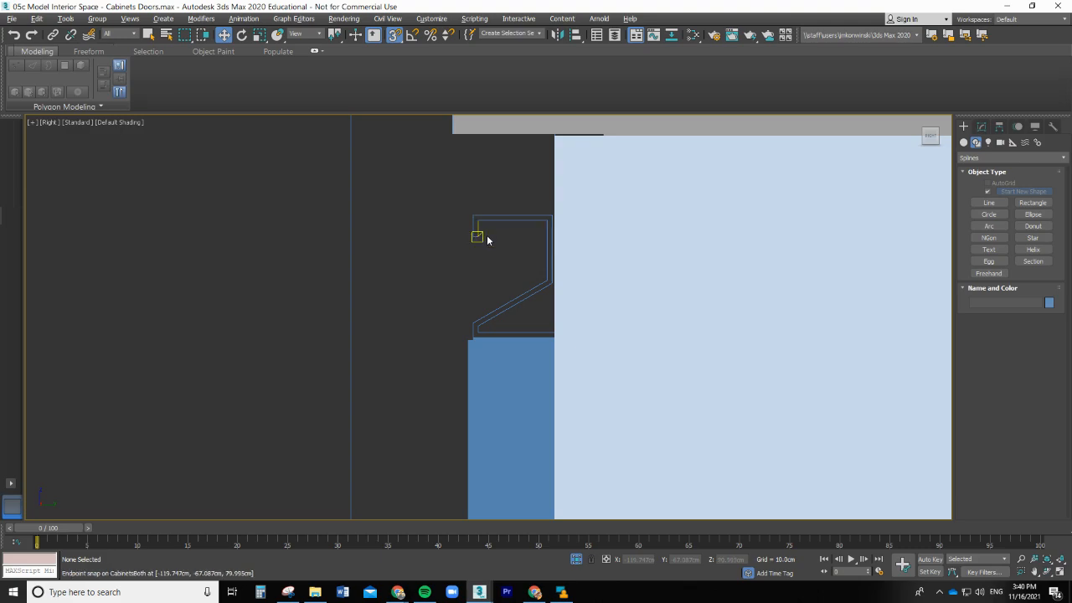
pyautogui.scroll(3, 578, 216)
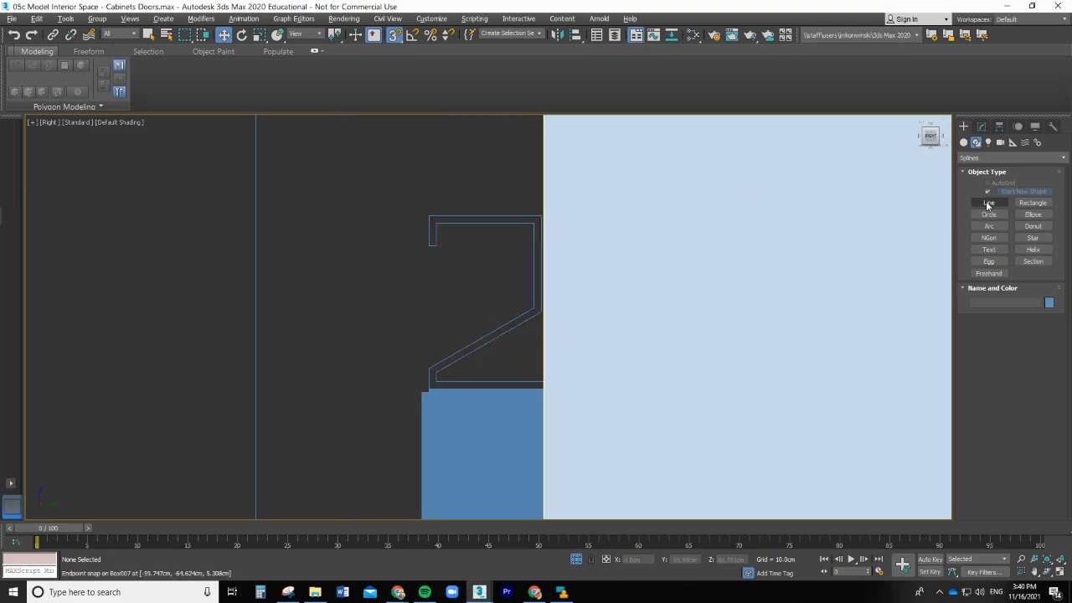
# Step: Activate the Line tool with 2.5D snapping and review the Vertex and Endpoint snap settings
pyautogui.click(989, 205)
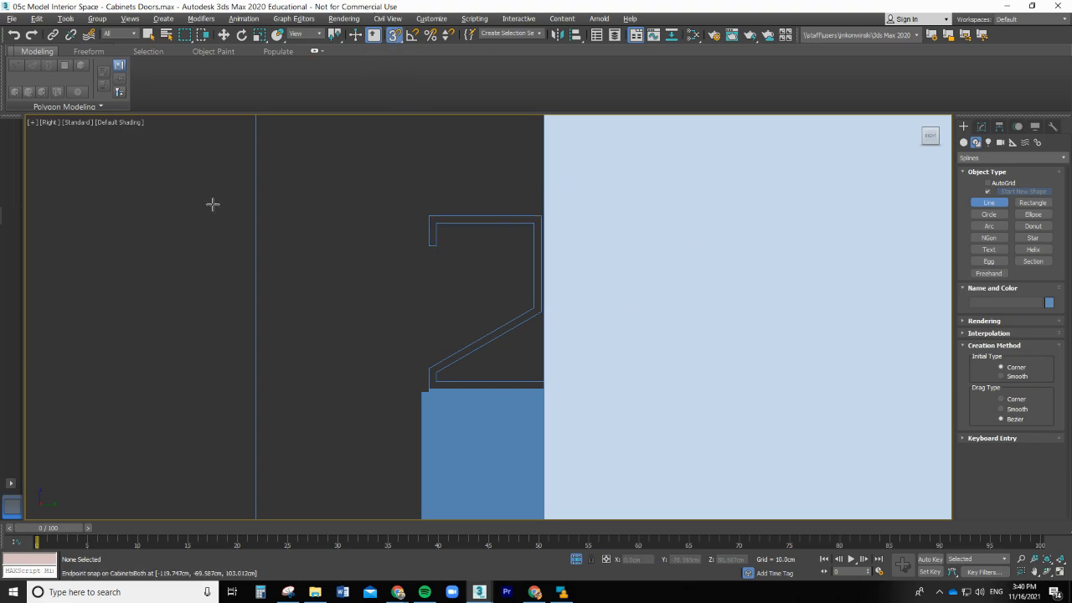
pyautogui.click(395, 38)
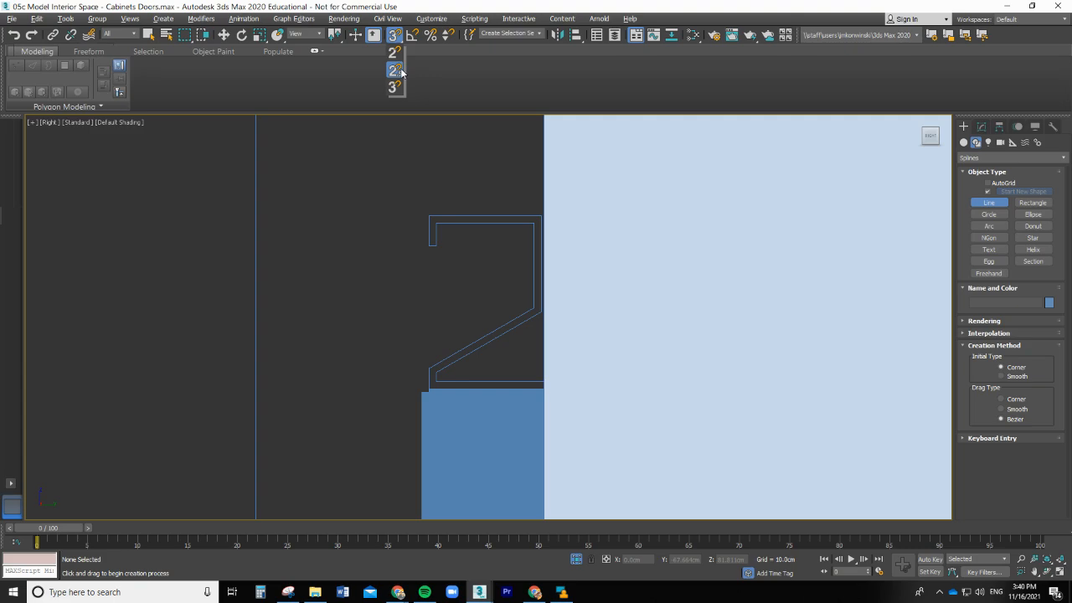
pyautogui.click(401, 72)
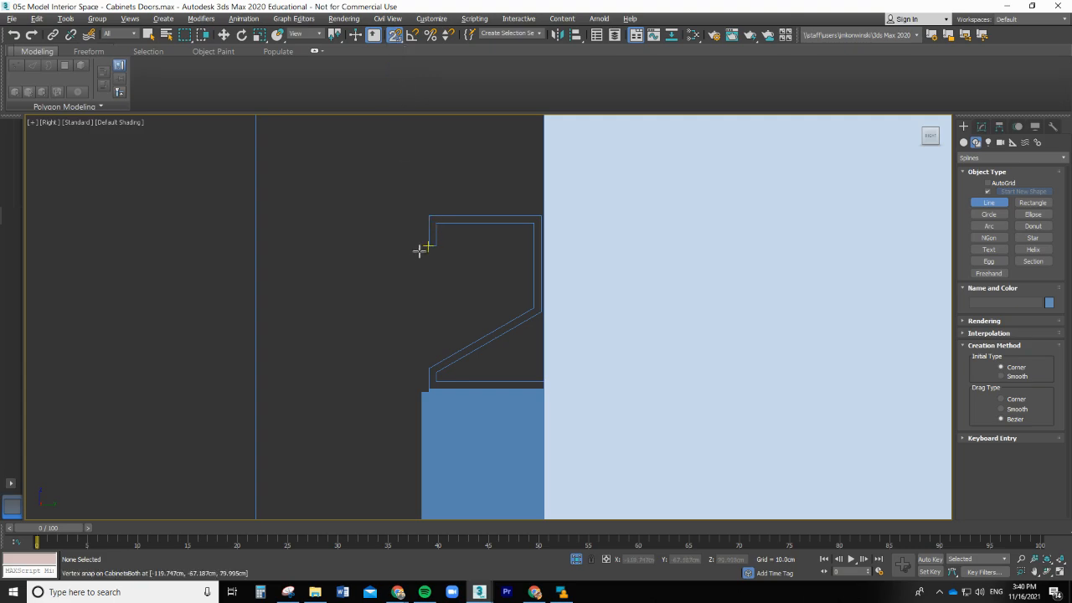
pyautogui.rightClick(399, 38)
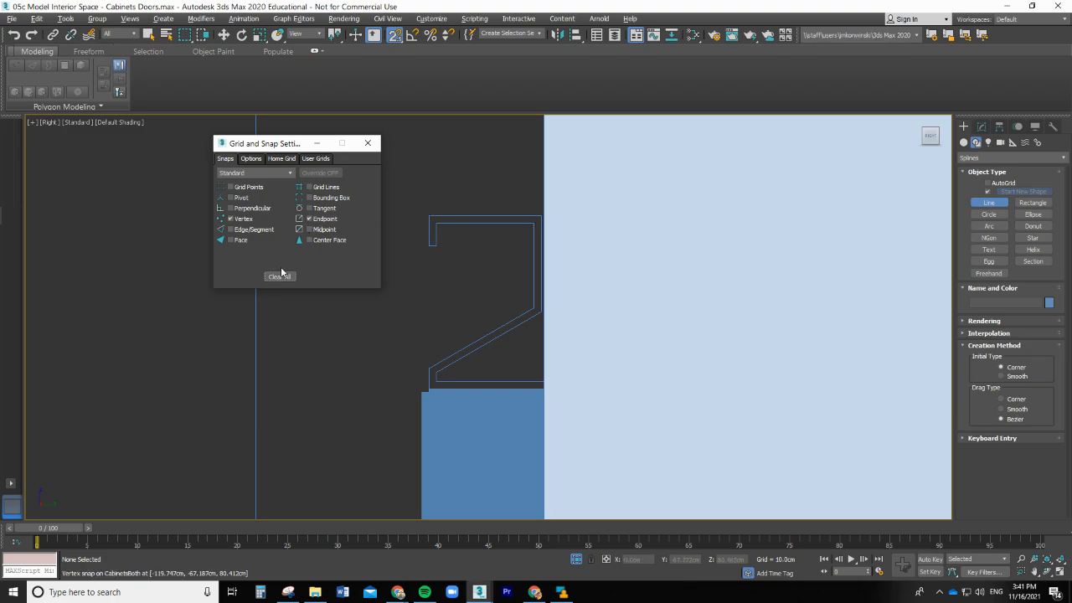
# Step: Trace the handle profile's outer edge with snapped corner points, from the upper hook's tip down to the base cabinet face above the door
pyautogui.click(425, 245)
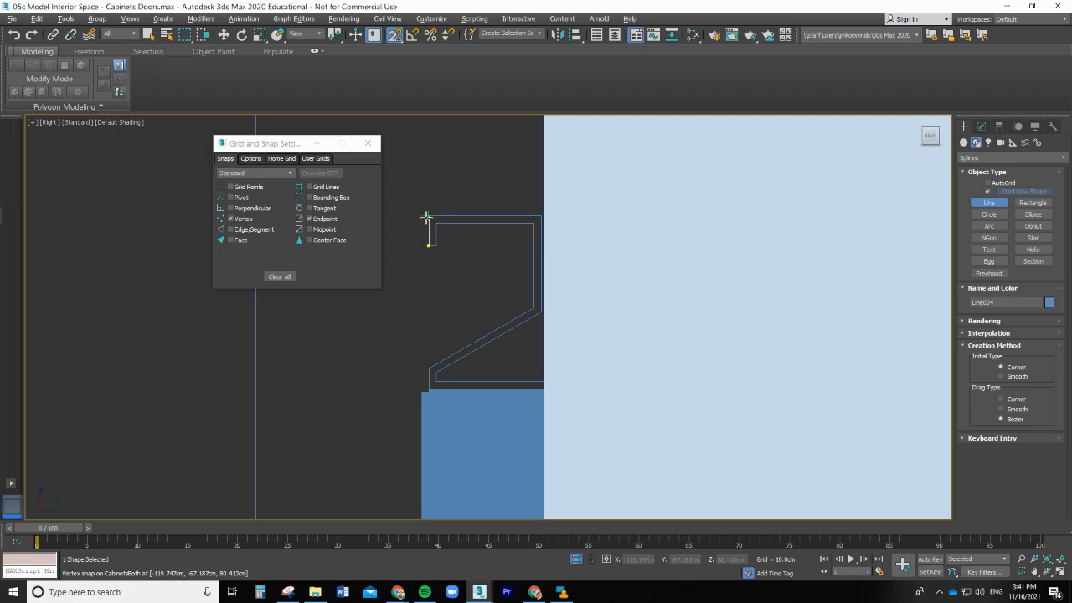
pyautogui.click(426, 218)
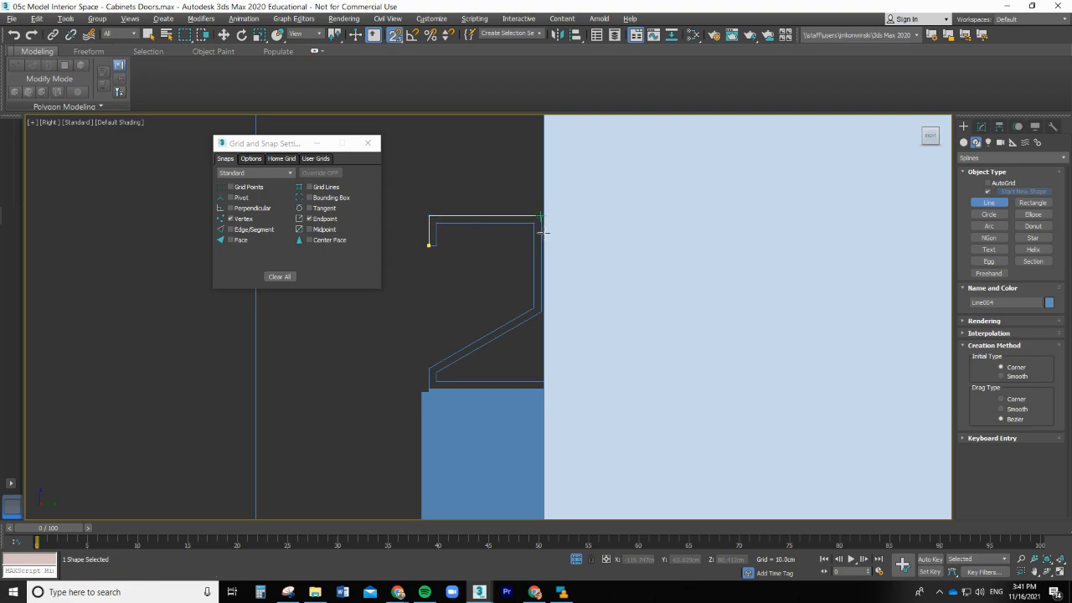
pyautogui.click(542, 219)
pyautogui.click(542, 312)
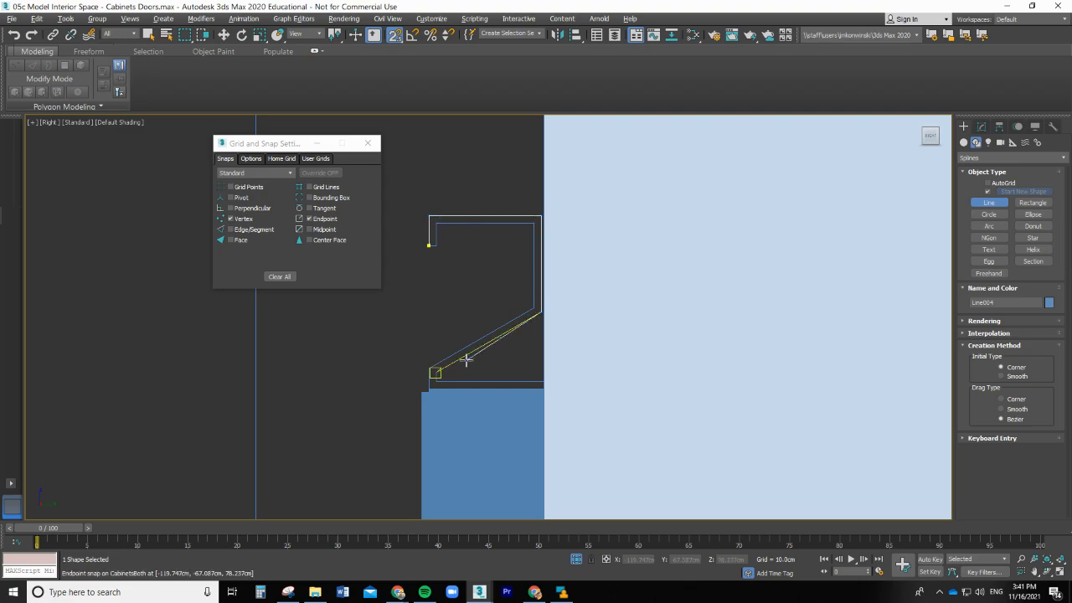
pyautogui.click(435, 370)
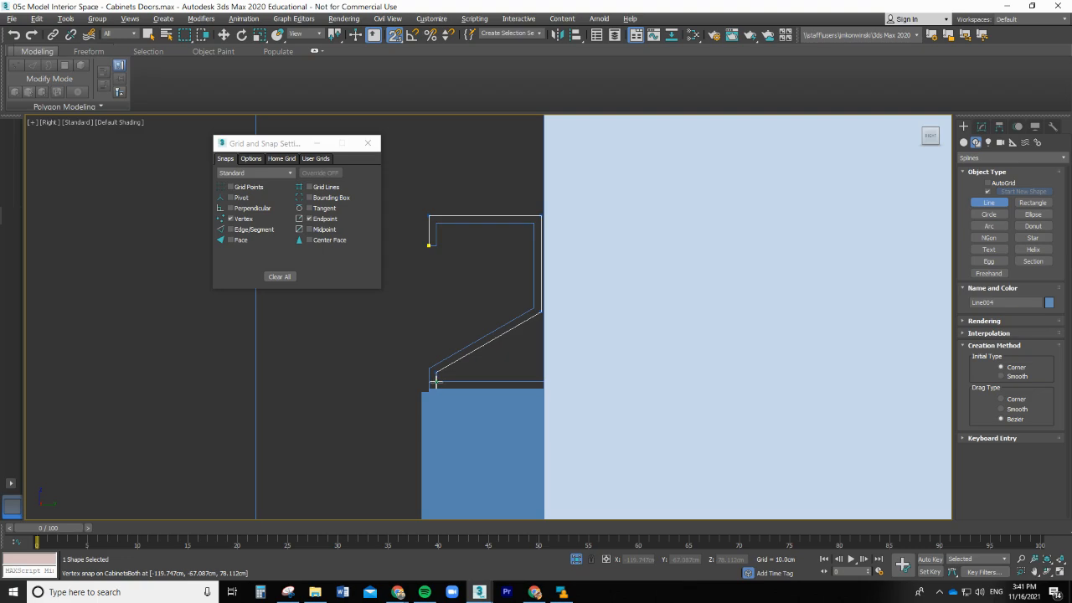
pyautogui.click(436, 381)
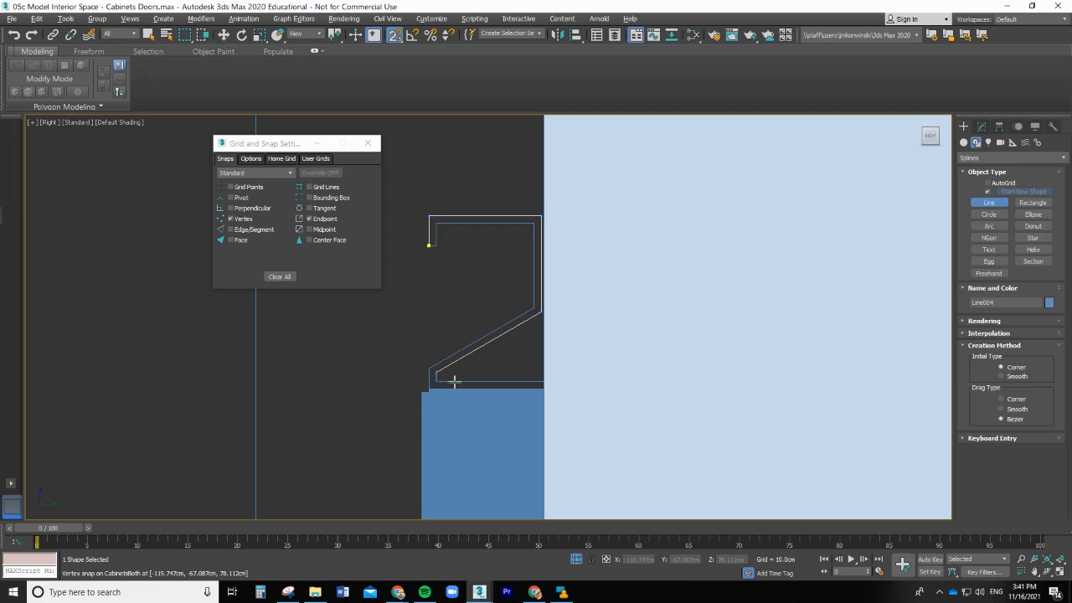
pyautogui.click(543, 381)
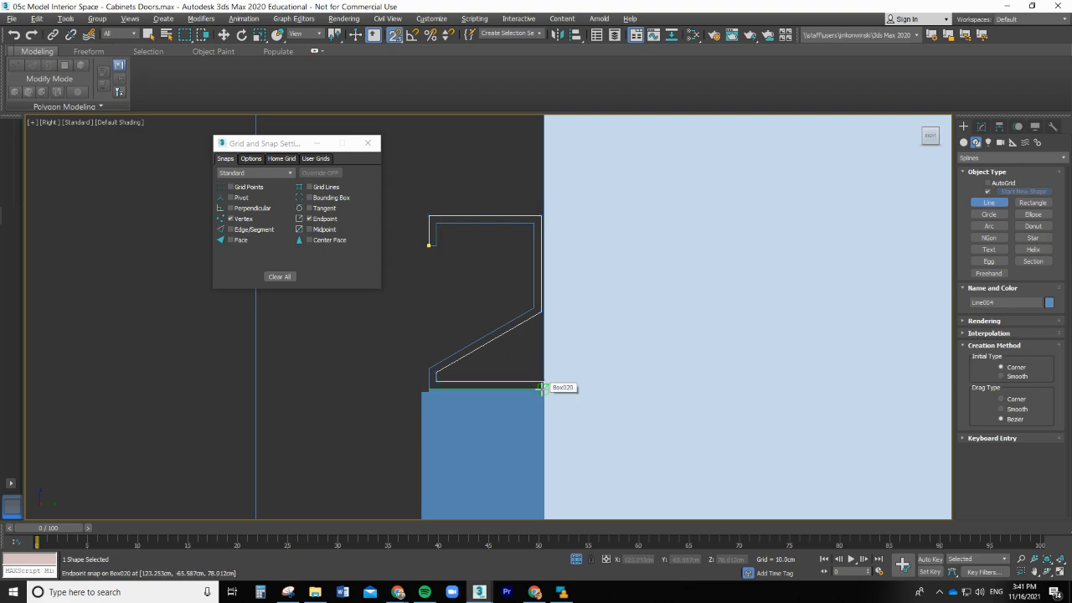
pyautogui.click(543, 388)
pyautogui.scroll(3, 454, 404)
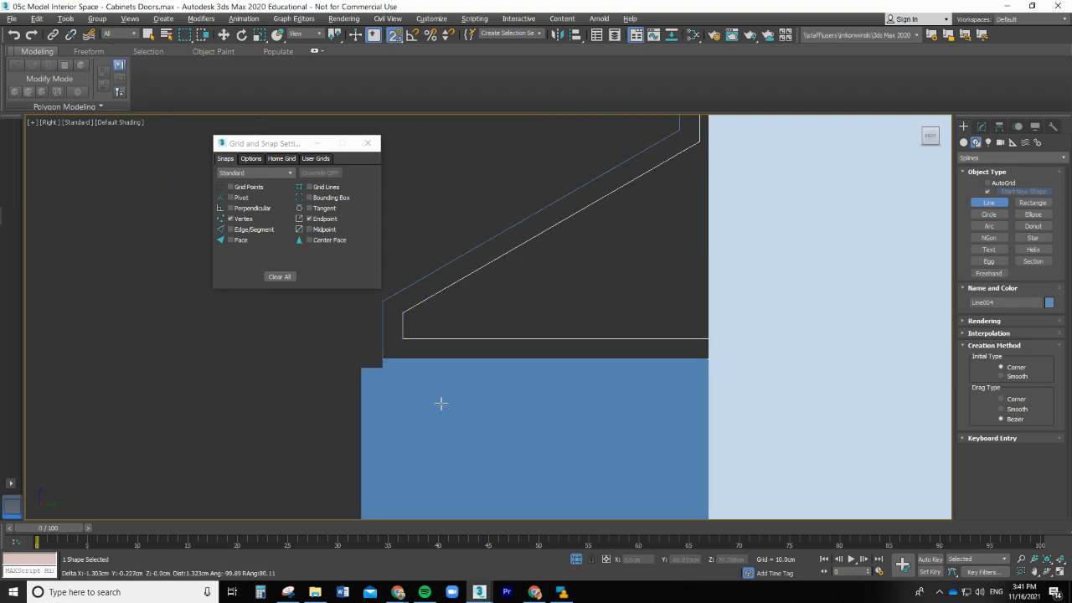
# Step: Trace the remaining front and inner edges back to the starting point, close the handle profile spline, and close the snap settings
pyautogui.click(380, 358)
pyautogui.click(382, 302)
pyautogui.scroll(-5, 383, 306)
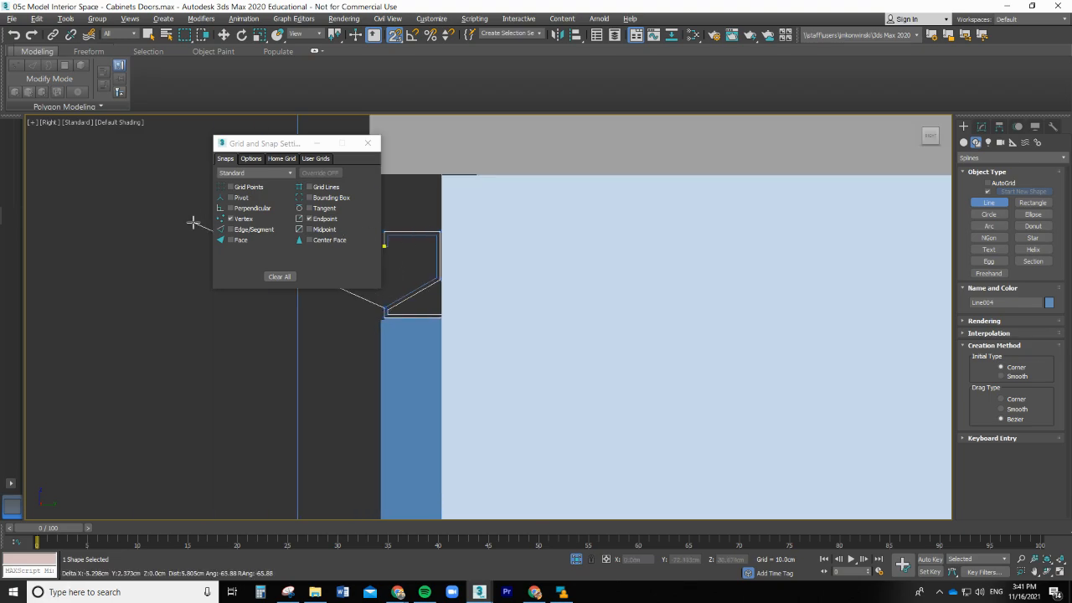
pyautogui.scroll(3, 196, 223)
pyautogui.scroll(3, 514, 329)
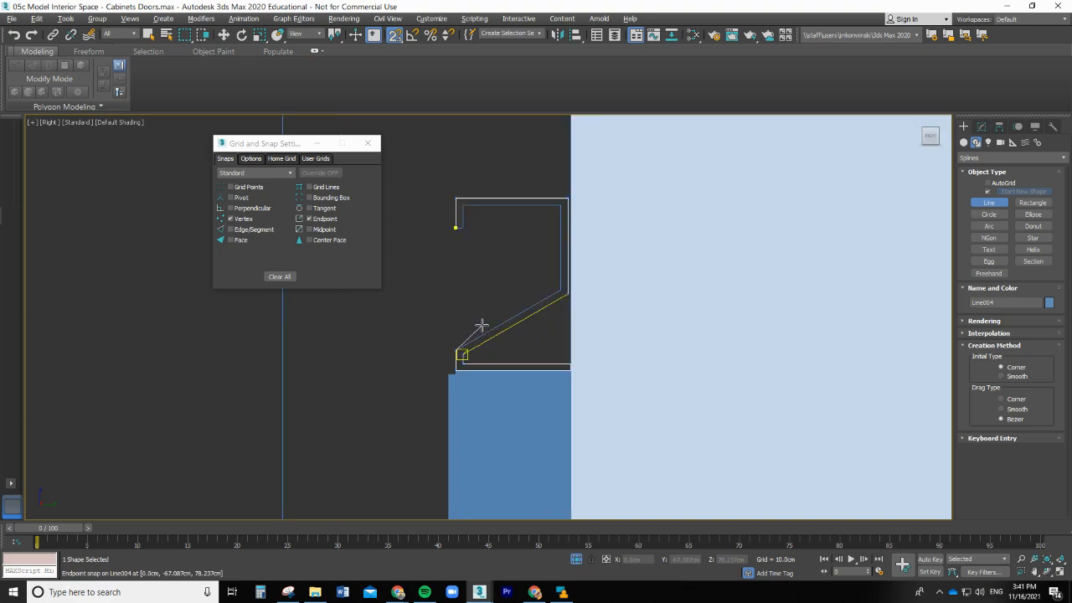
pyautogui.click(592, 276)
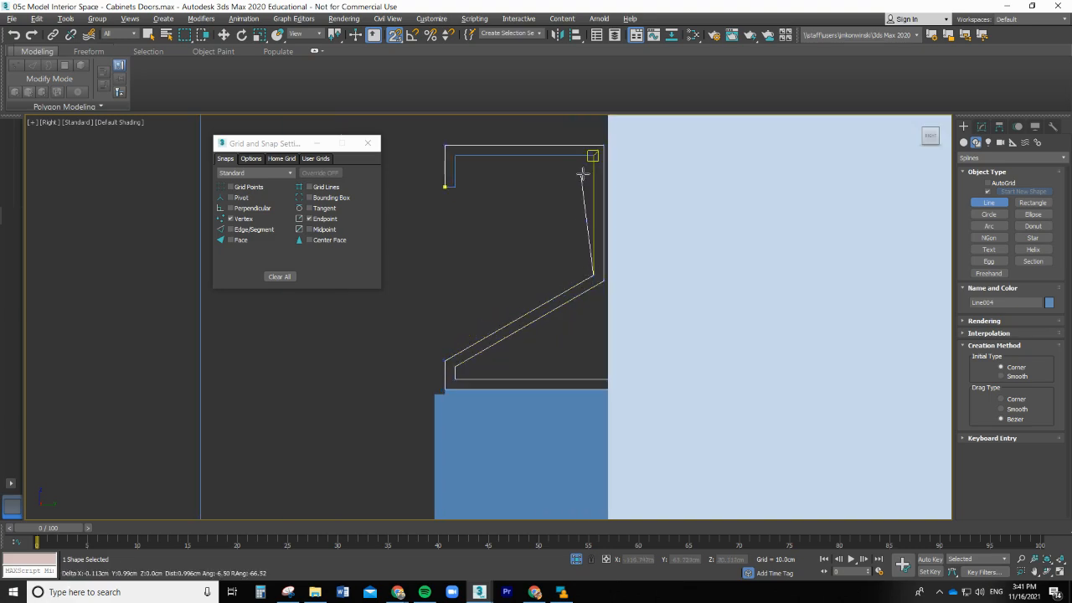
pyautogui.click(594, 156)
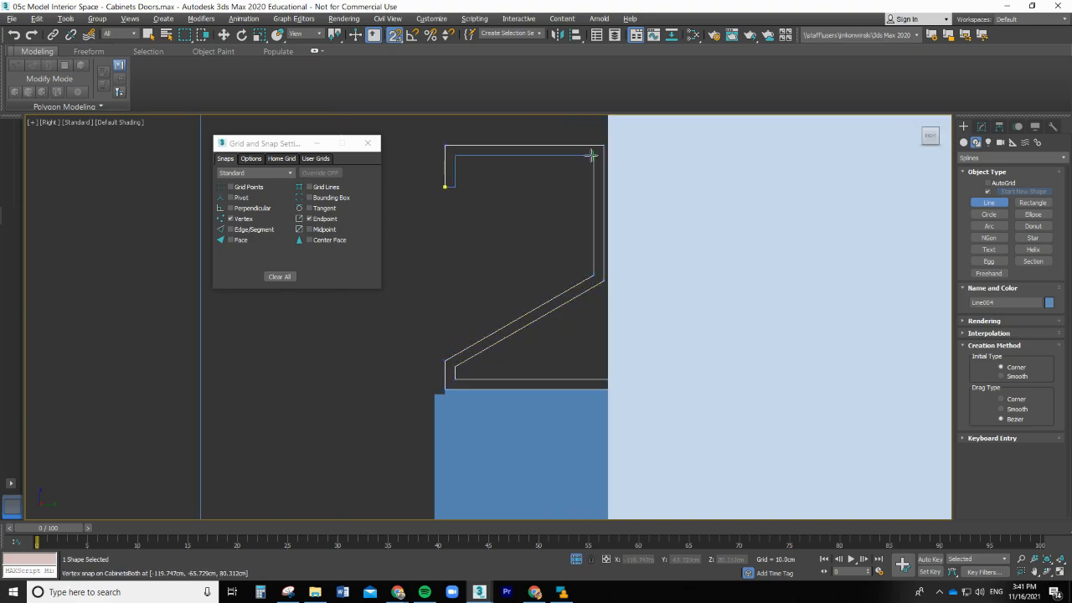
pyautogui.click(455, 155)
pyautogui.click(446, 187)
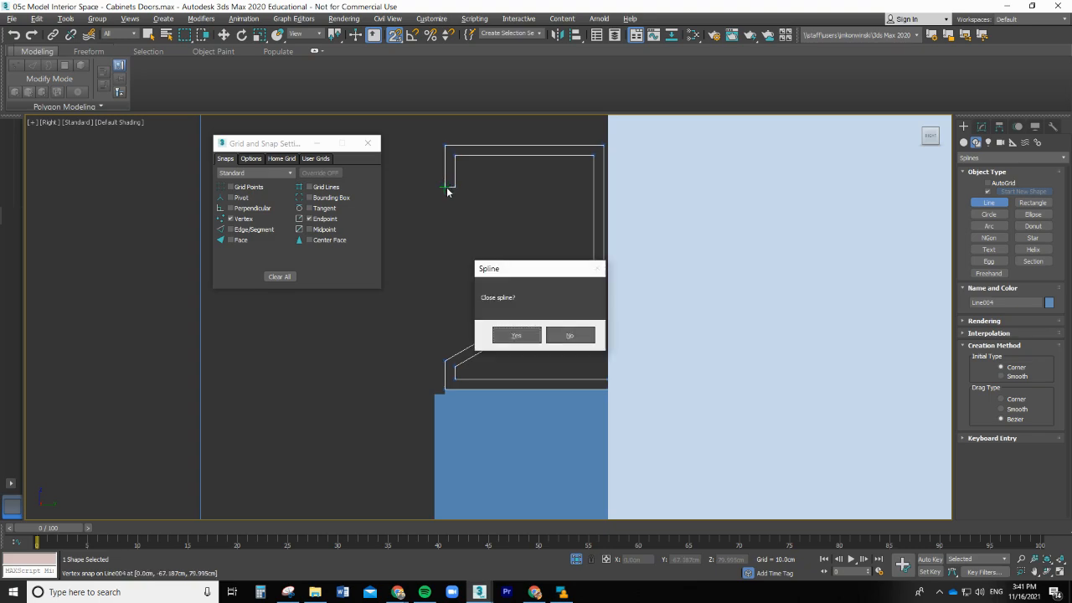
pyautogui.click(517, 336)
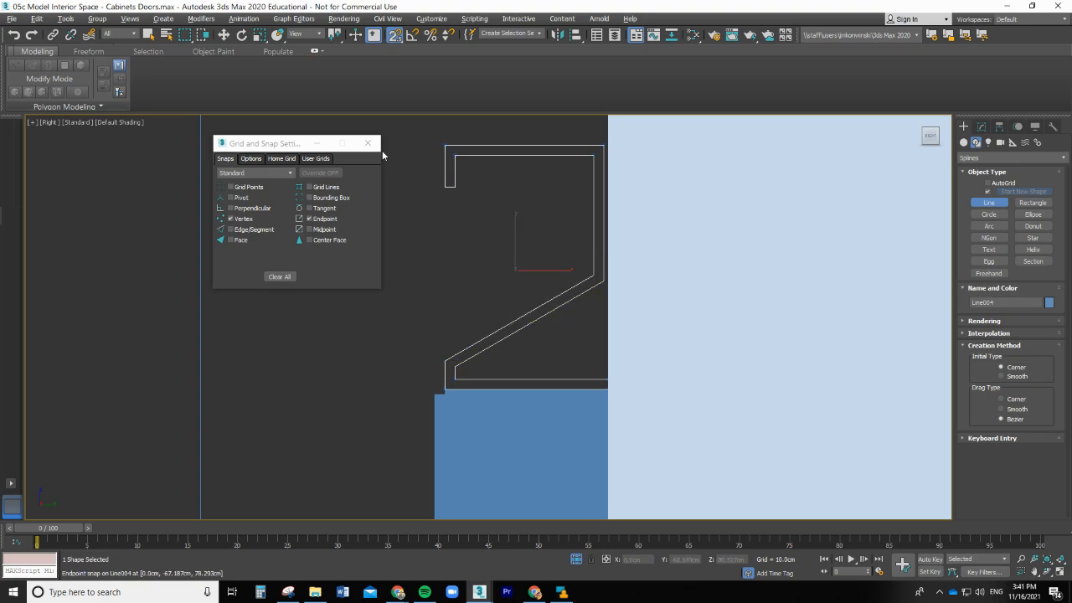
pyautogui.click(368, 144)
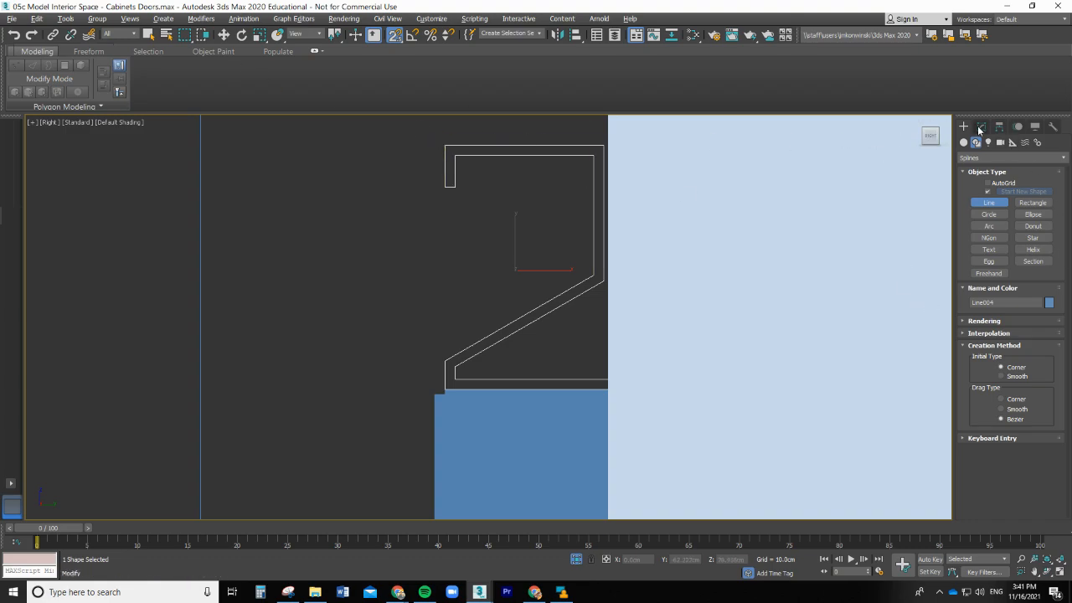
# Step: Apply an Extrude modifier to the handle profile with an amount of 100 cm and return to the four-viewport layout
pyautogui.click(981, 127)
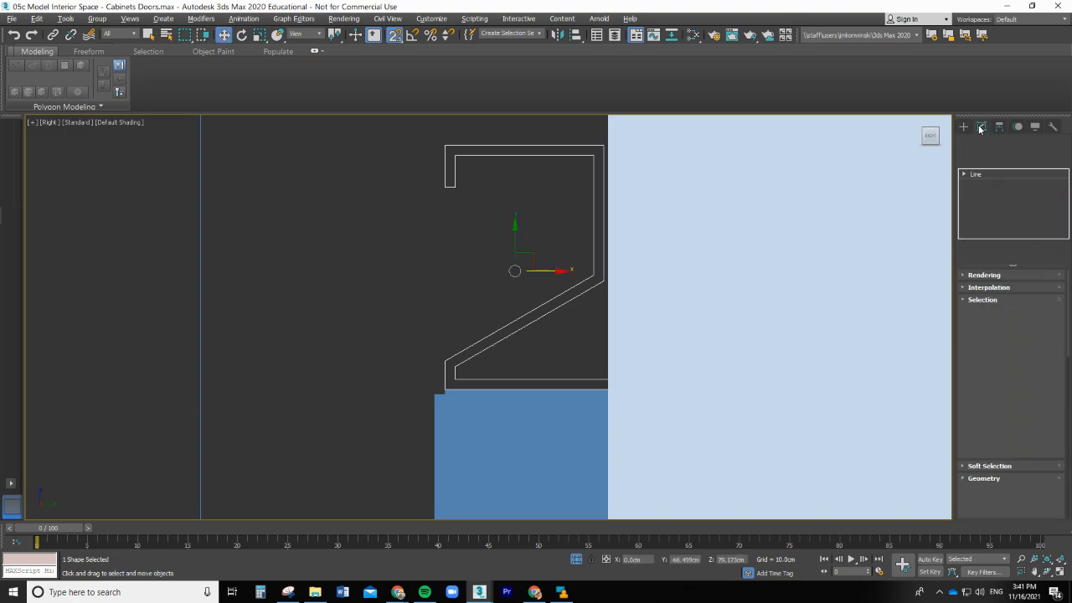
pyautogui.click(1001, 164)
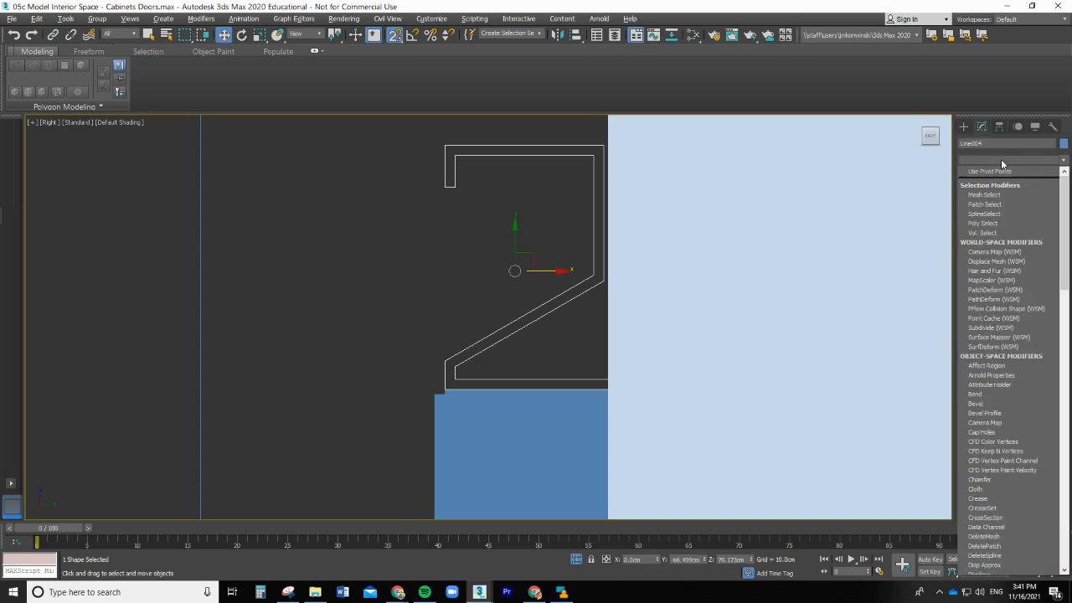
pyautogui.scroll(-3, 1016, 314)
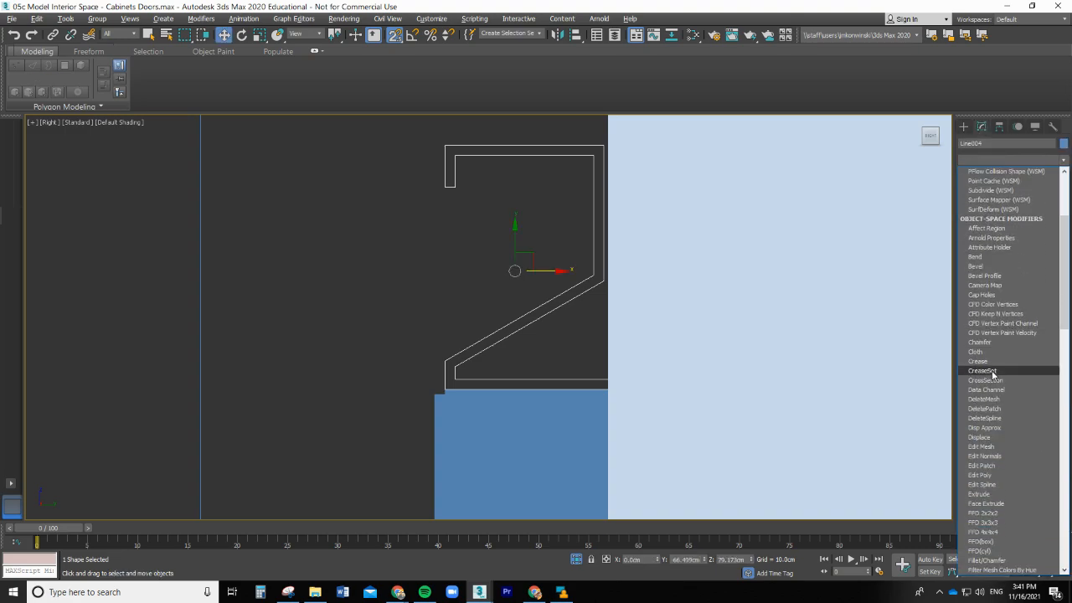
pyautogui.scroll(-5, 997, 427)
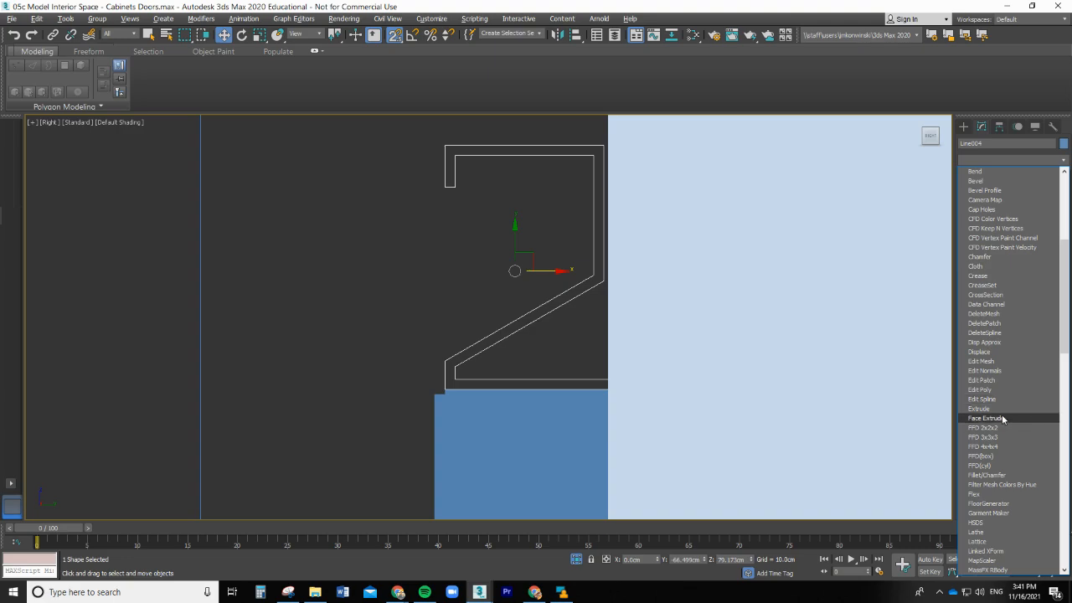
pyautogui.click(998, 408)
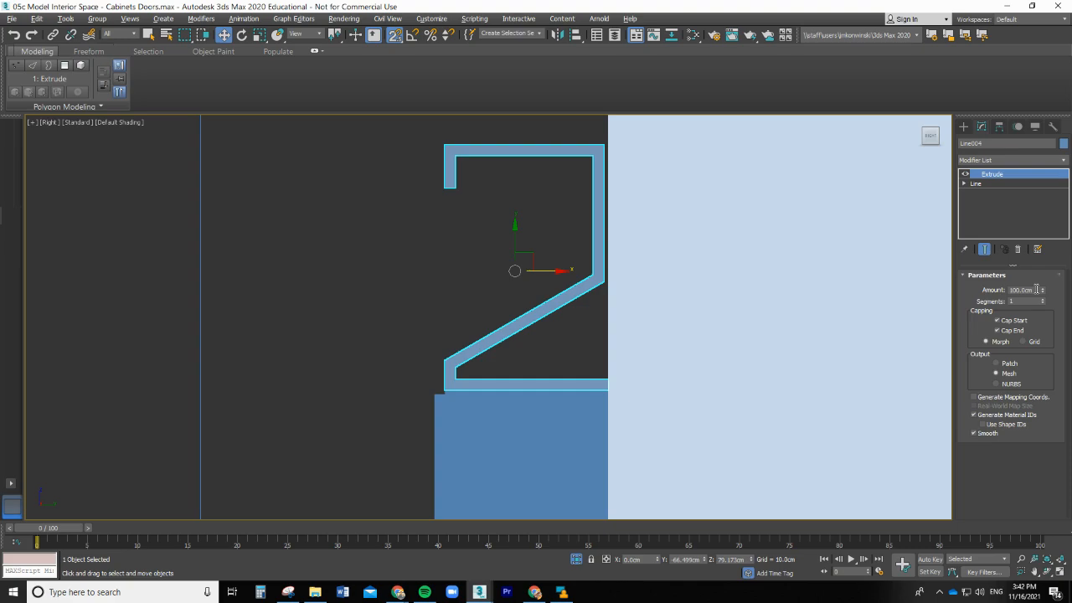
pyautogui.doubleClick(1035, 289)
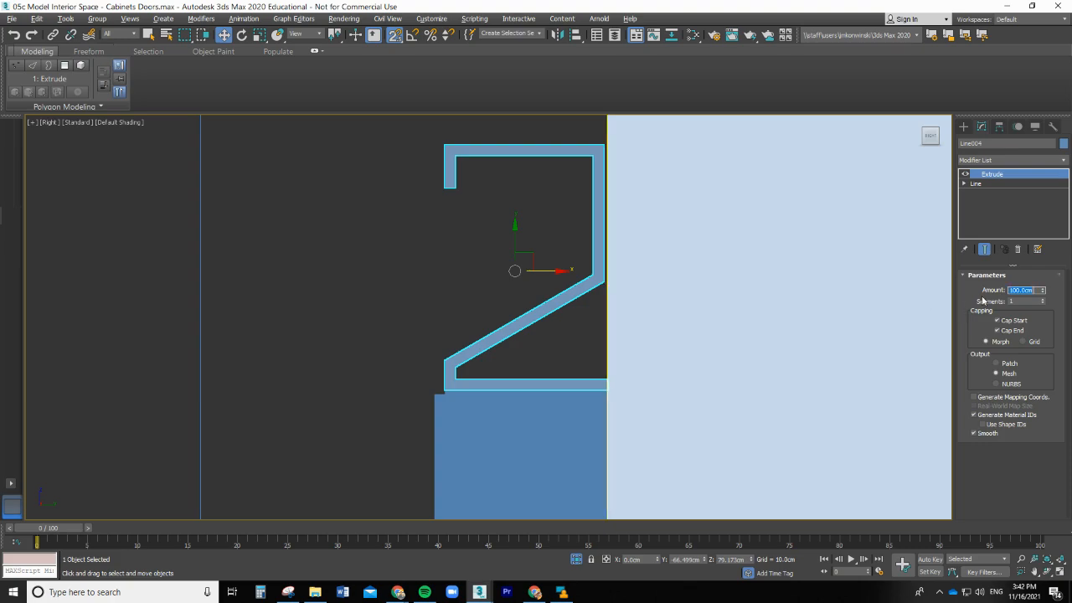
pyautogui.click(34, 124)
pyautogui.click(96, 131)
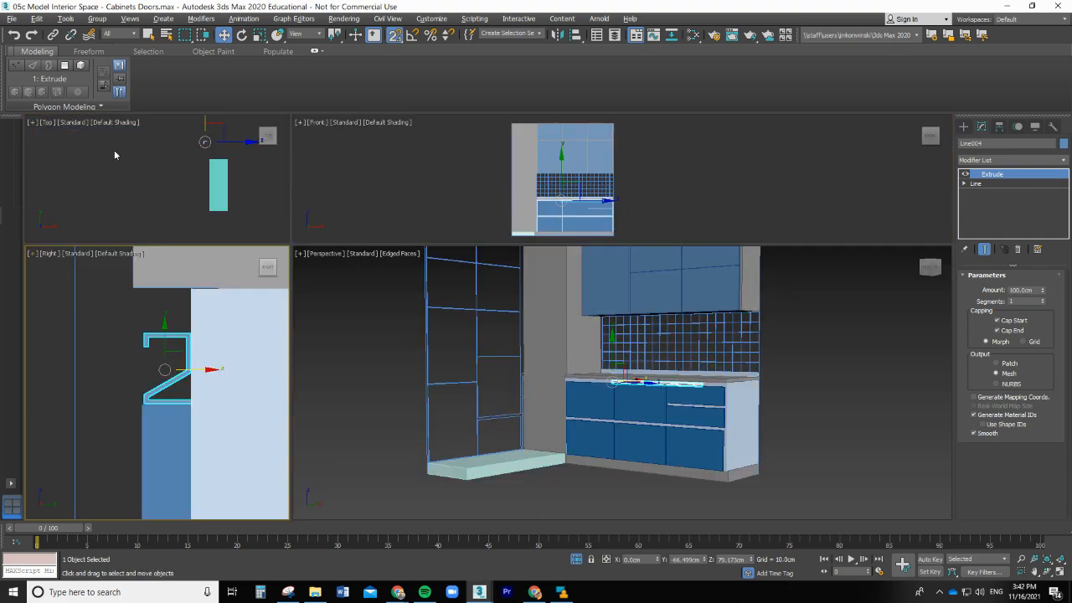
# Step: Set the extruded handle's object color to purple from the basic colors of the 3ds Max palette
pyautogui.scroll(5, 630, 355)
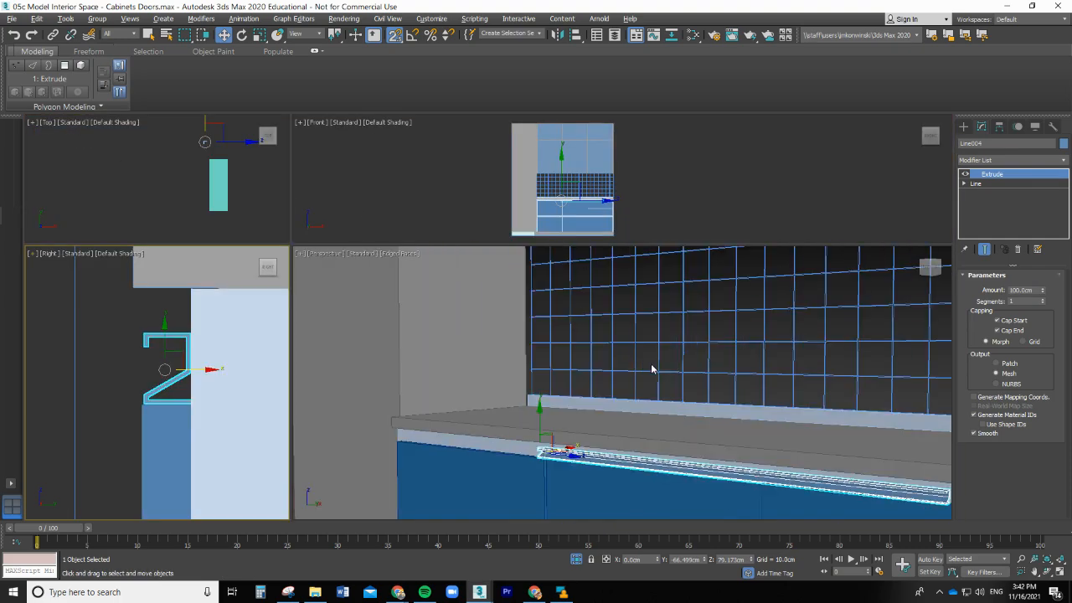
pyautogui.scroll(-1, 651, 304)
pyautogui.scroll(3, 737, 507)
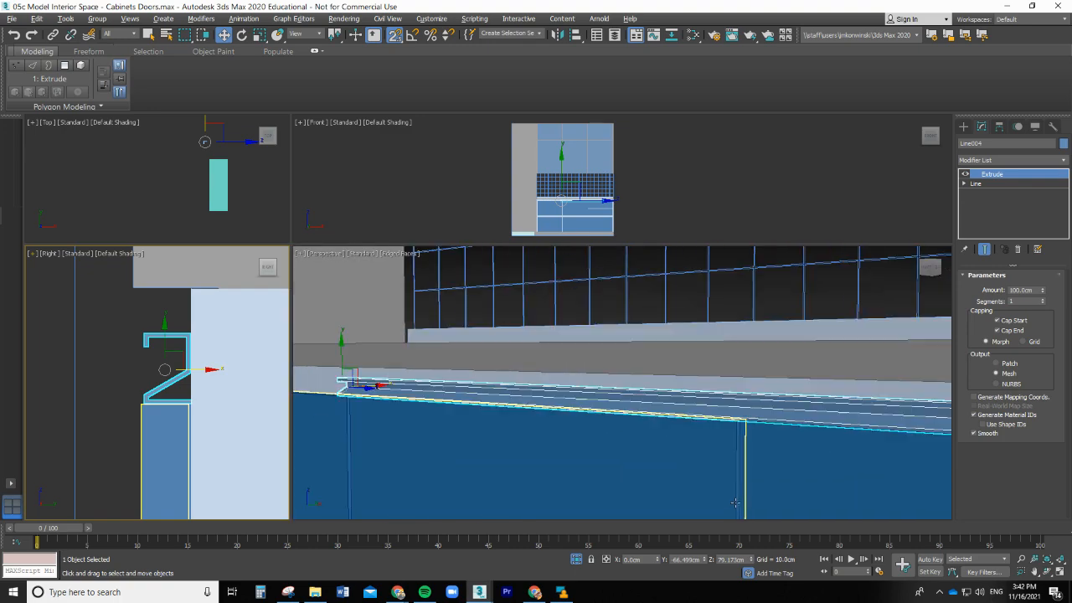
pyautogui.scroll(-1, 595, 467)
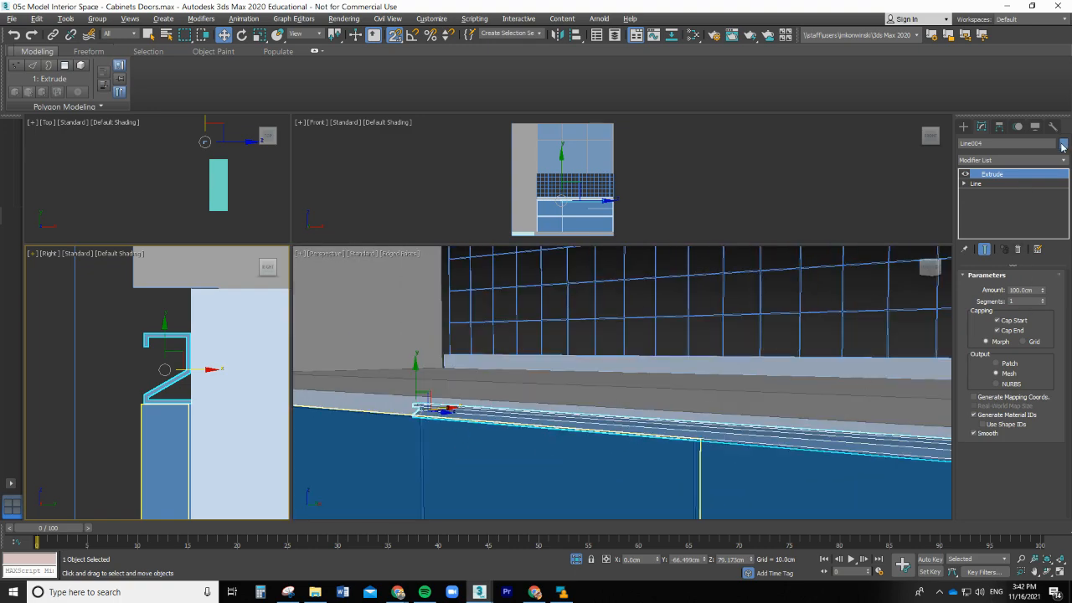
pyautogui.click(1063, 144)
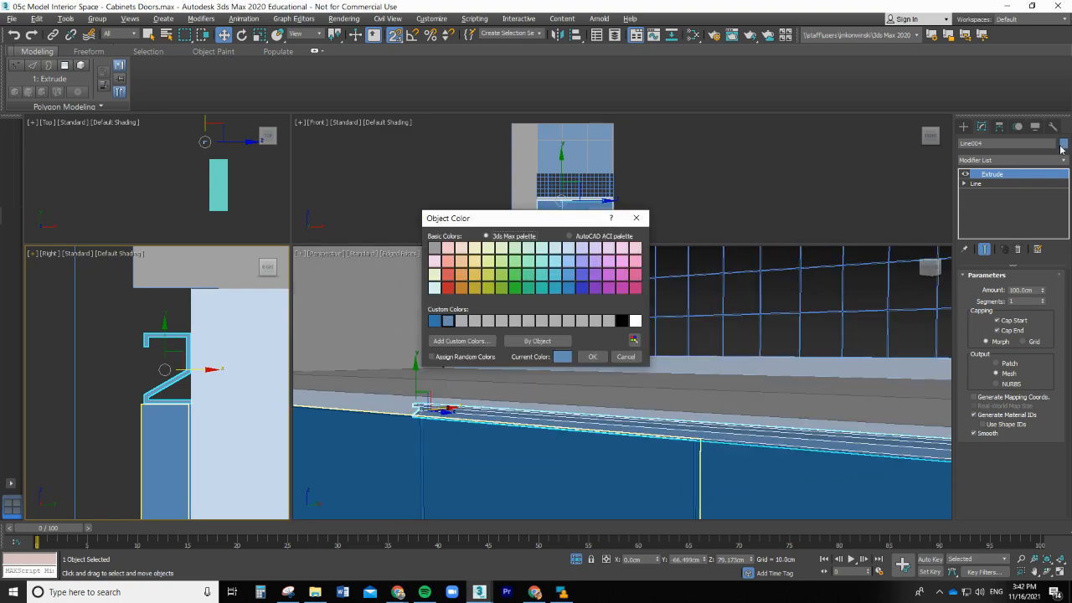
pyautogui.click(436, 248)
pyautogui.click(596, 273)
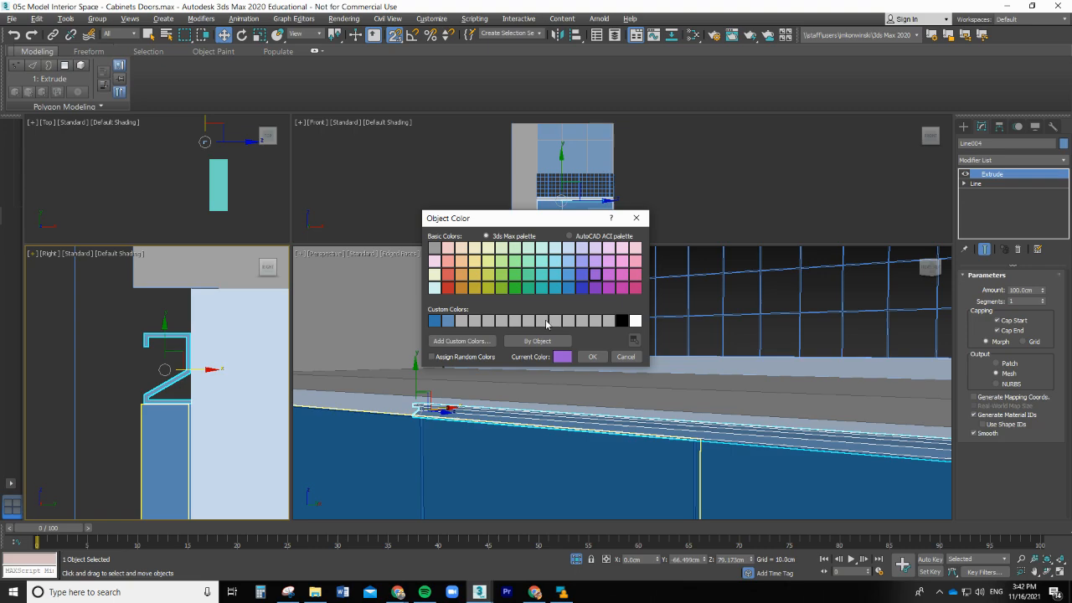
pyautogui.click(592, 357)
# Step: Select the base cabinet body and examine how the purple handle aligns with the door and drawer fronts in the Perspective and Front viewports
pyautogui.scroll(-2, 687, 444)
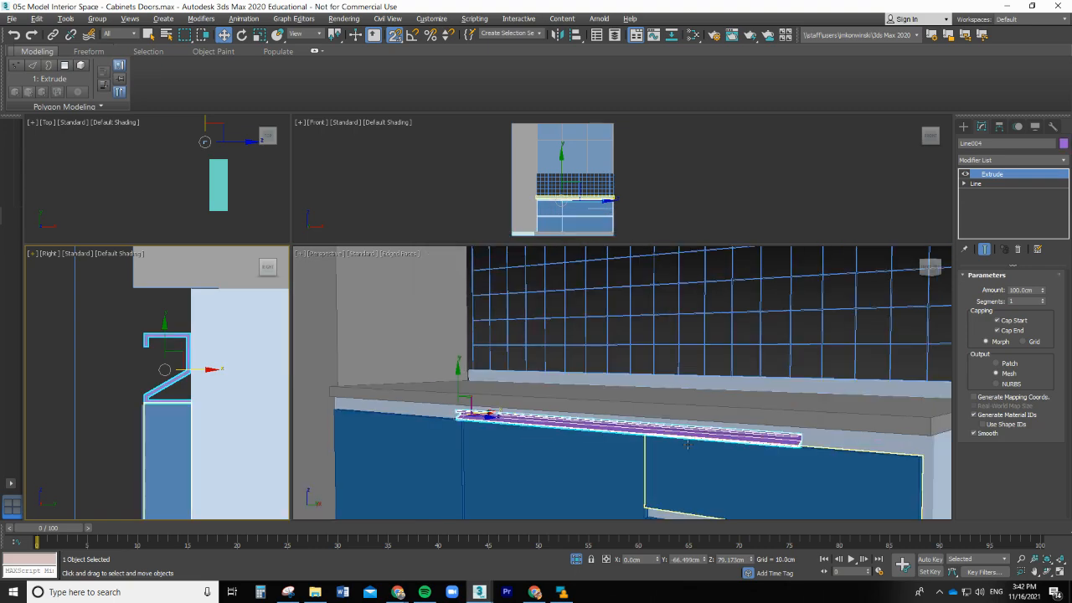
pyautogui.click(831, 445)
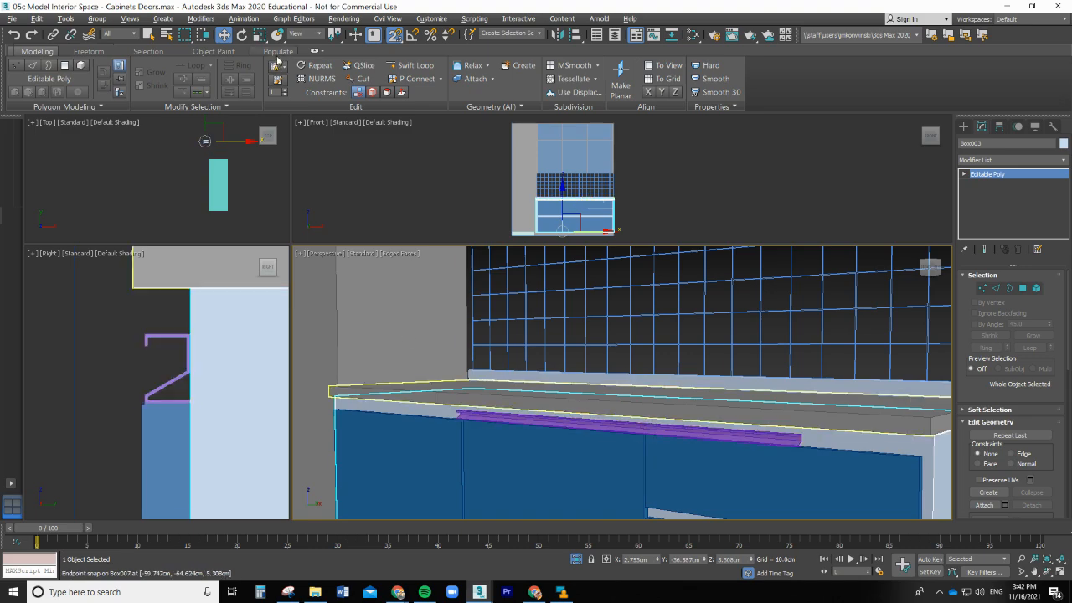
pyautogui.click(225, 35)
pyautogui.scroll(-8, 607, 491)
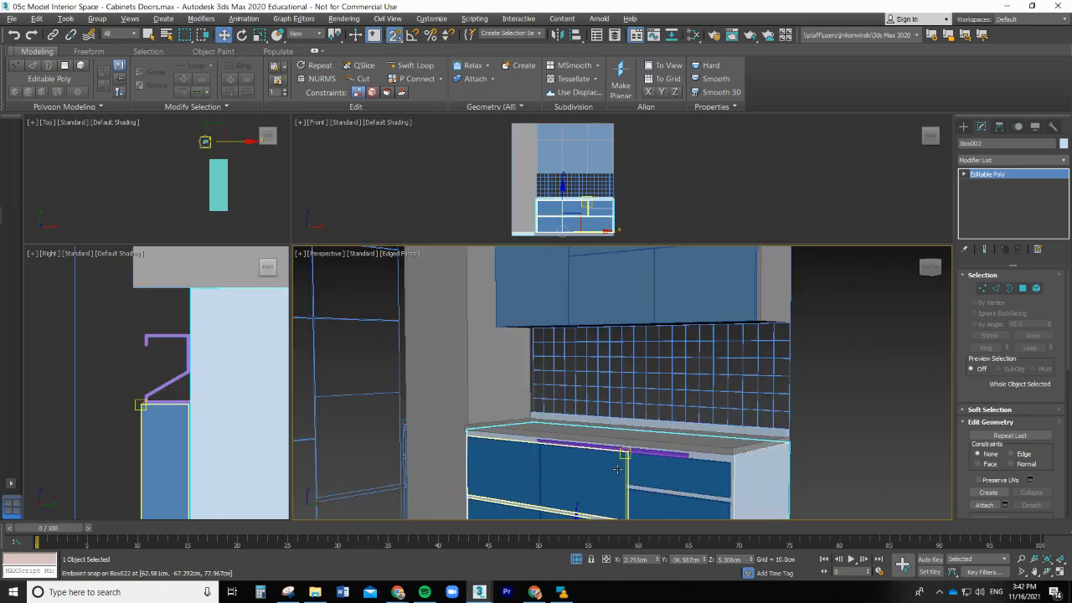
pyautogui.scroll(6, 607, 492)
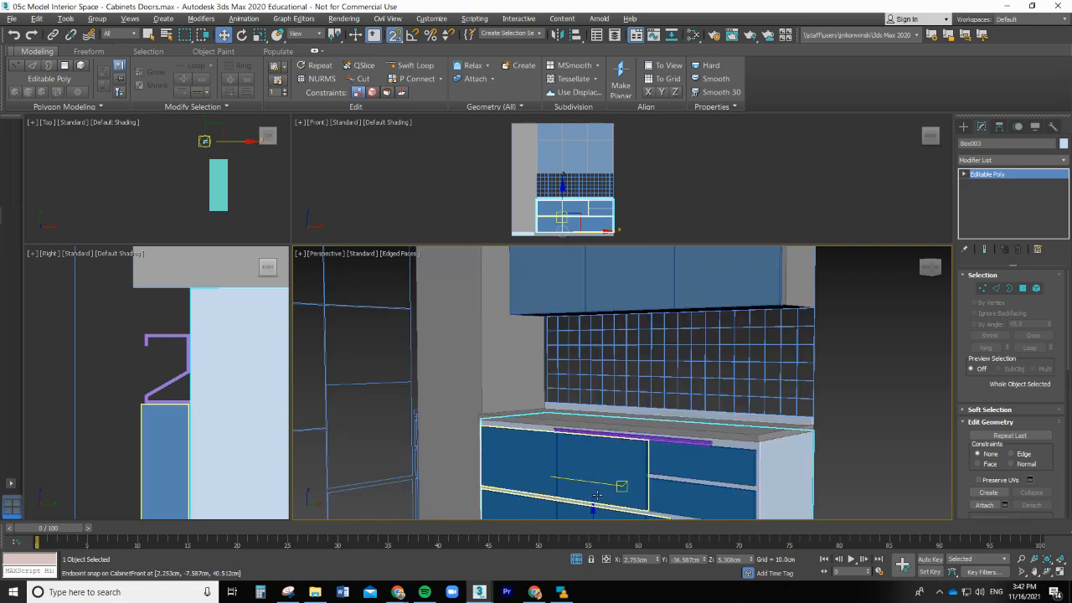
pyautogui.scroll(2, 689, 442)
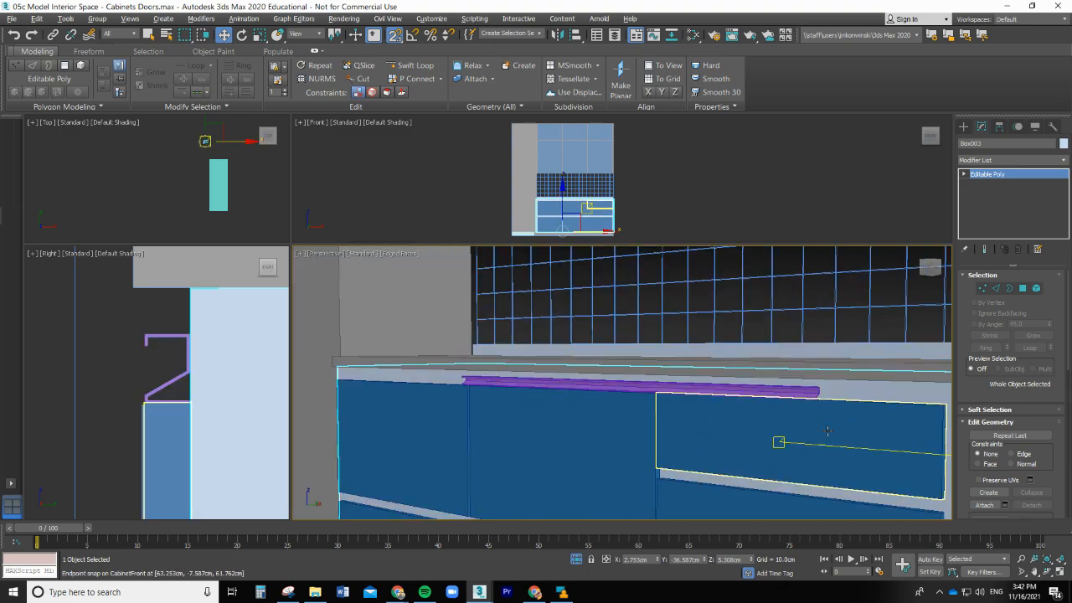
pyautogui.scroll(-2, 860, 435)
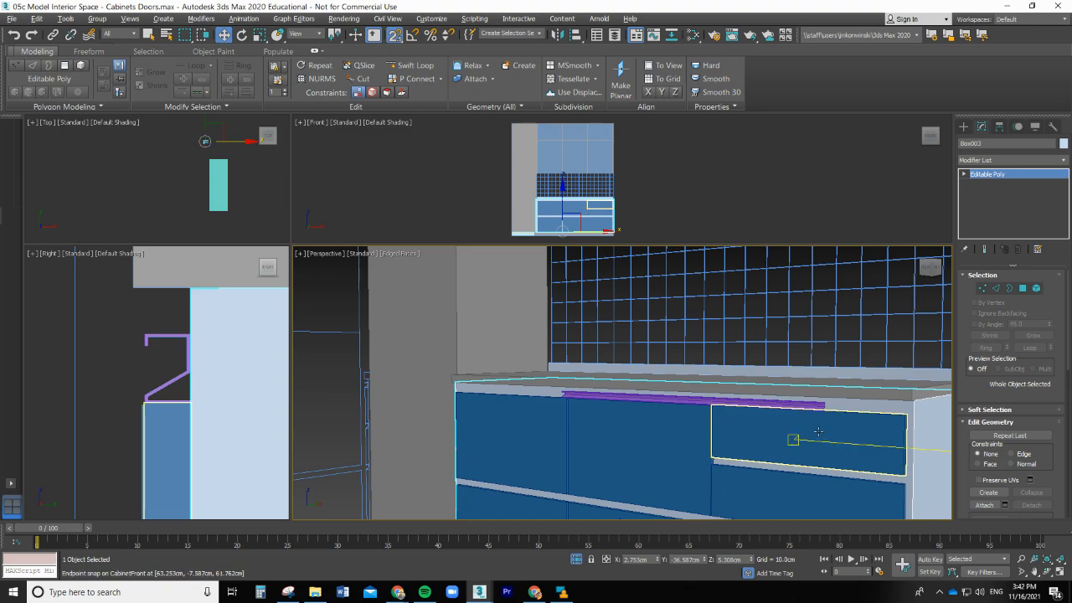
pyautogui.scroll(-2, 817, 438)
pyautogui.scroll(-2, 816, 438)
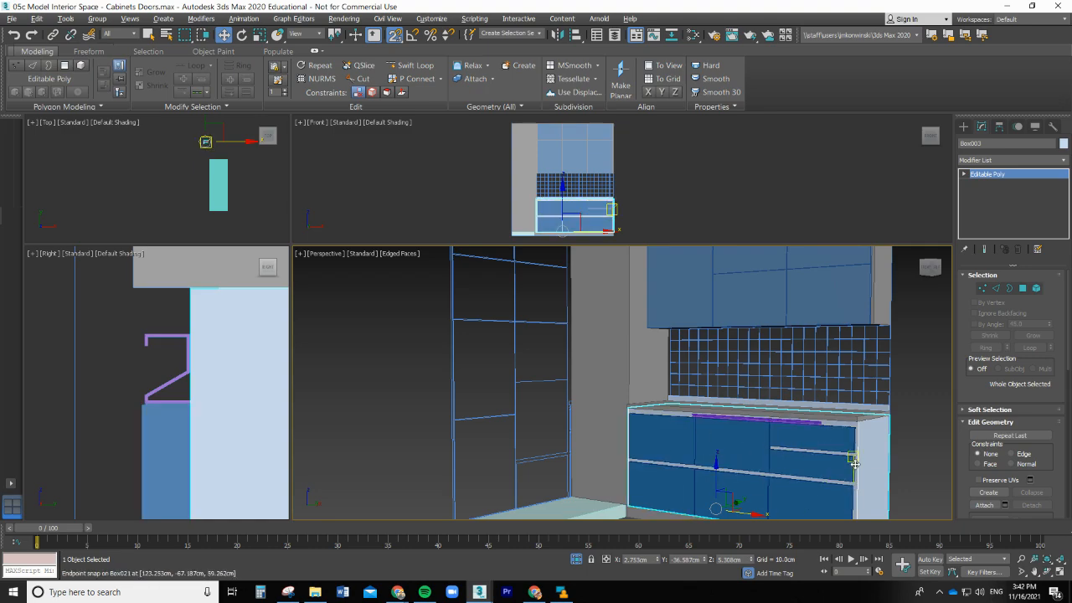
pyautogui.scroll(2, 852, 455)
pyautogui.scroll(2, 853, 455)
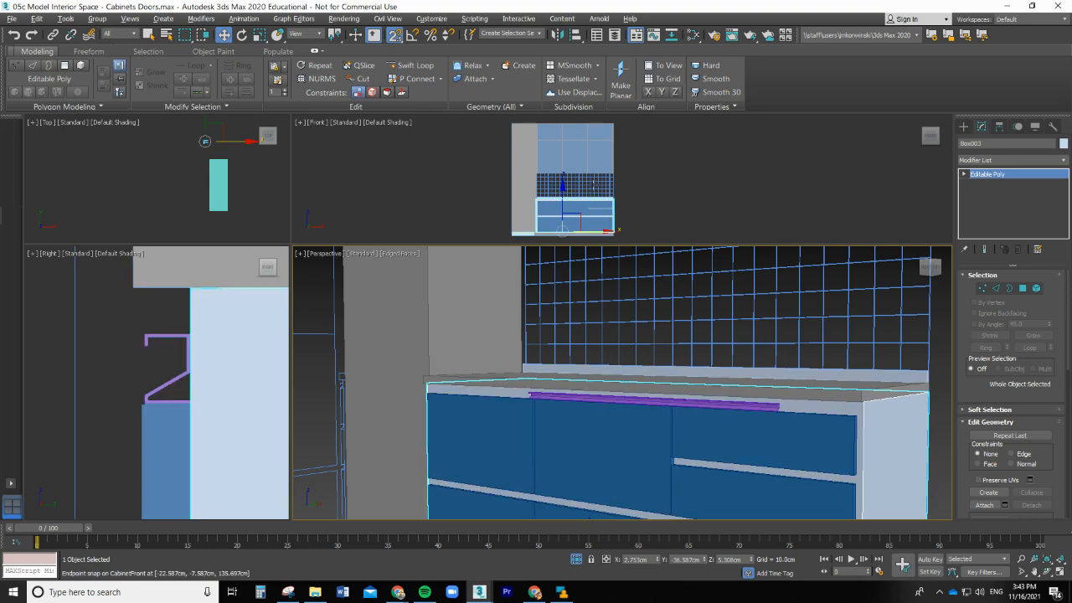
pyautogui.scroll(3, 569, 201)
pyautogui.scroll(2, 569, 200)
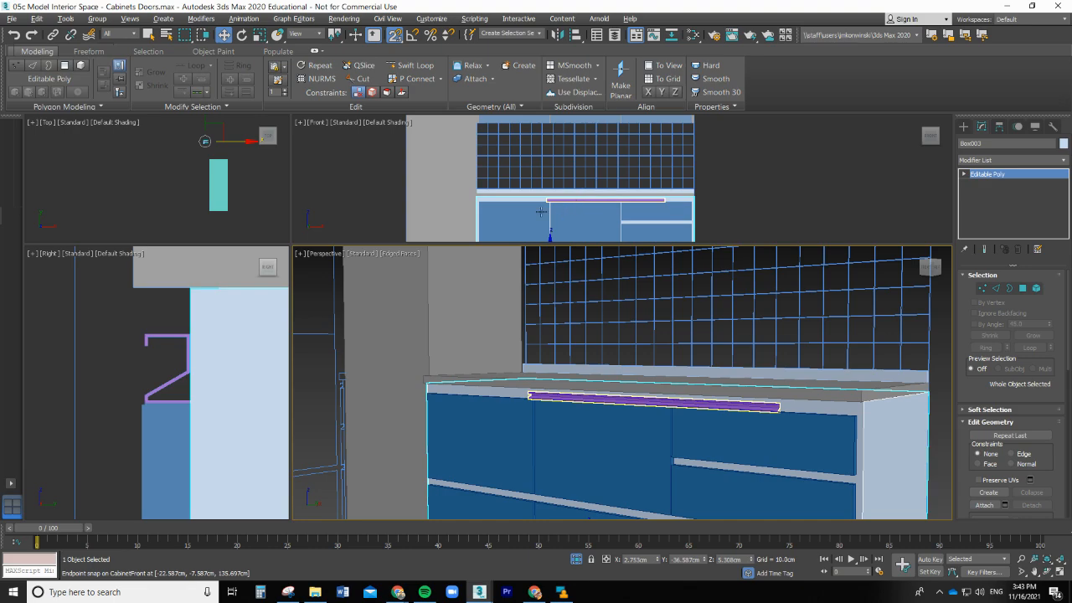
# Step: Examine both ends of the purple handle against the door fronts in the Front viewport and select the handle
pyautogui.click(625, 218)
pyautogui.scroll(3, 625, 219)
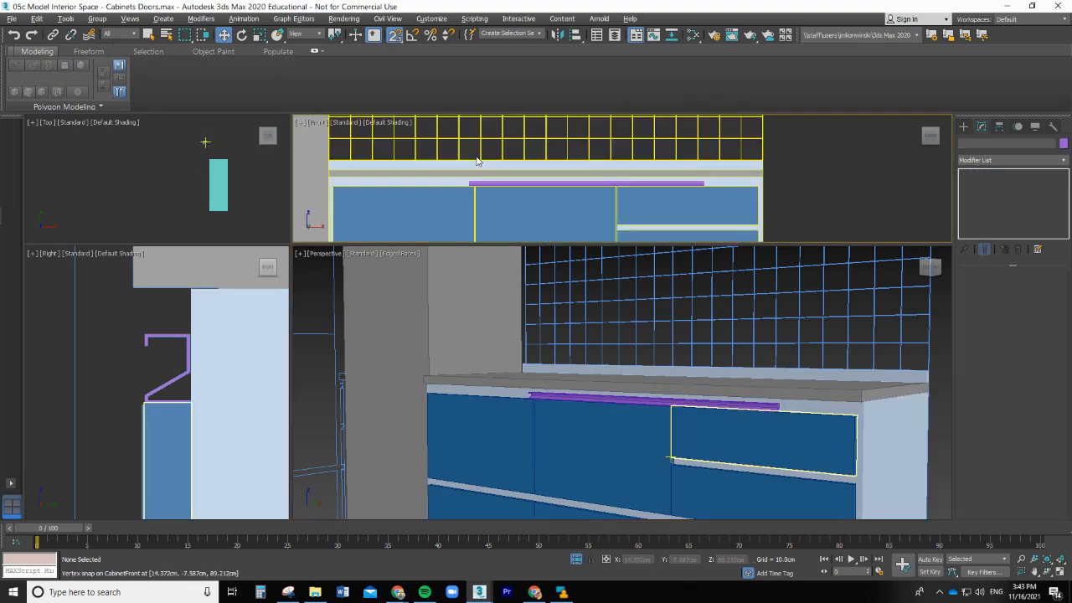
pyautogui.scroll(2, 445, 167)
pyautogui.scroll(1, 474, 195)
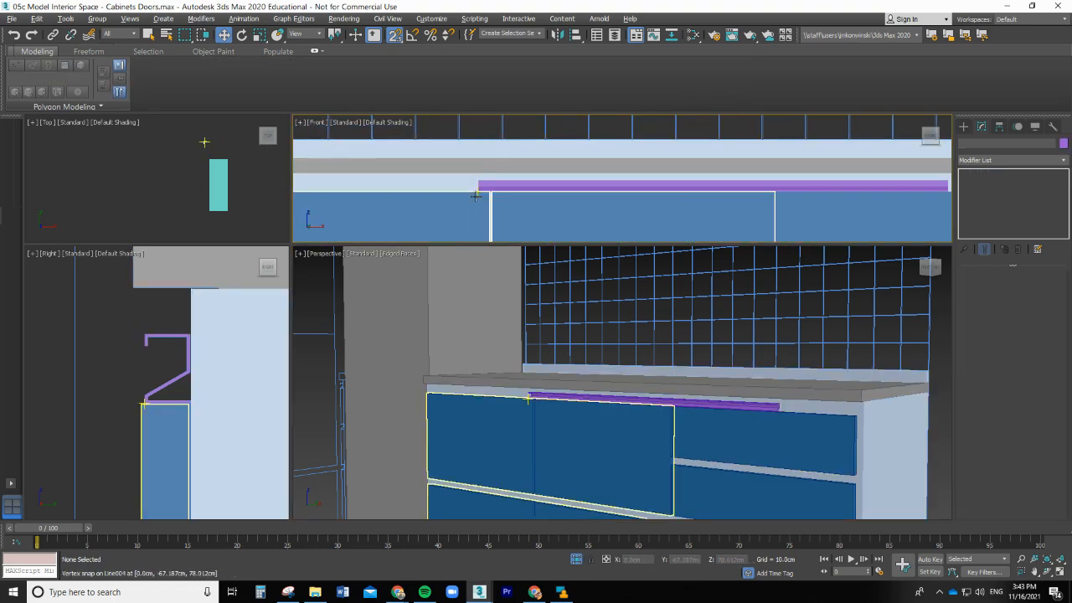
pyautogui.scroll(-1, 563, 192)
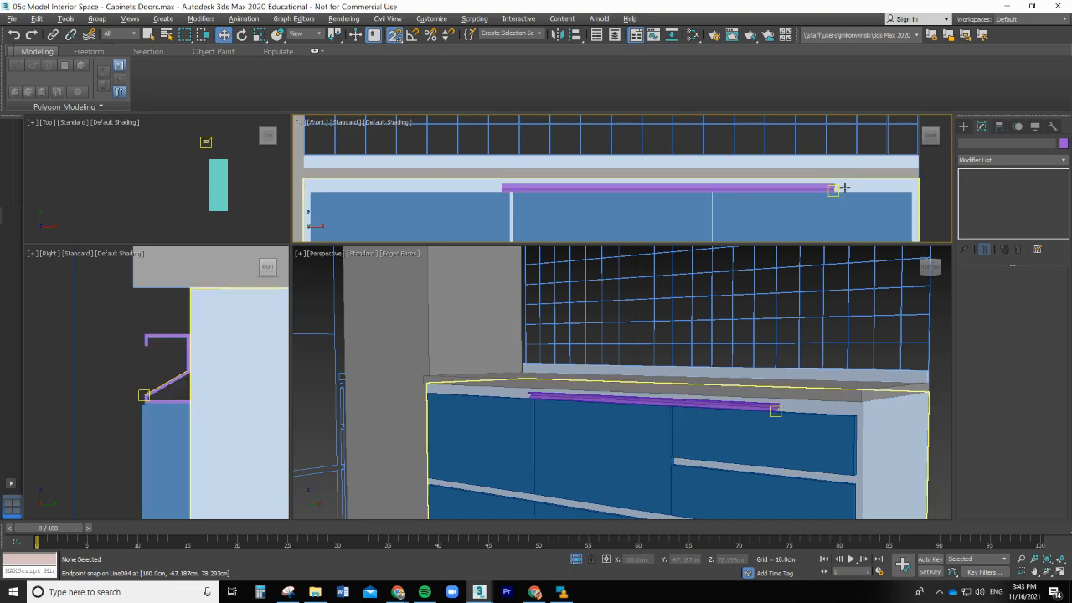
pyautogui.scroll(1, 840, 186)
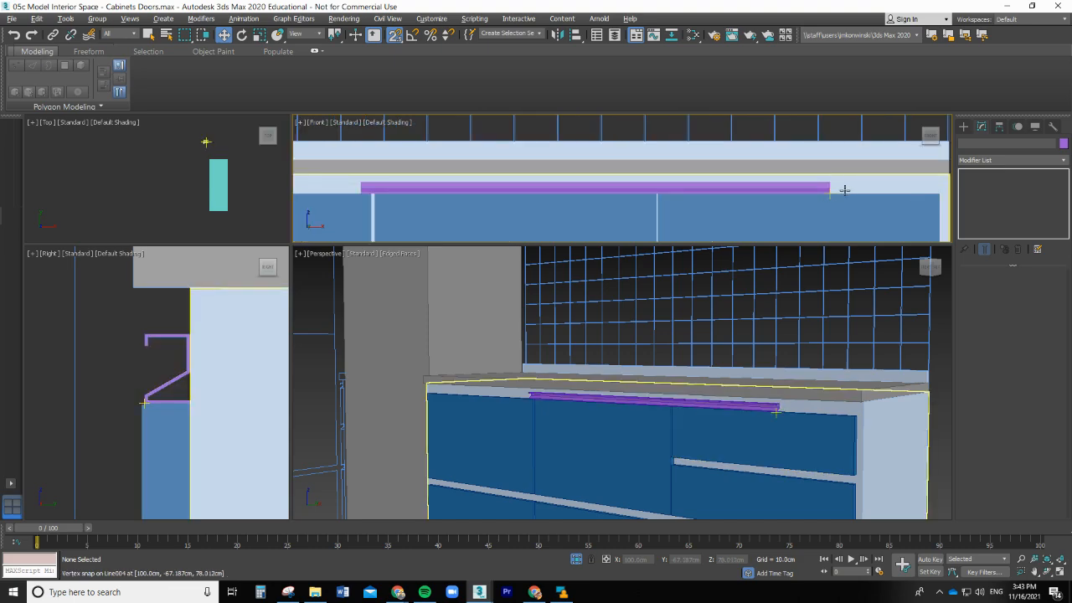
pyautogui.click(549, 185)
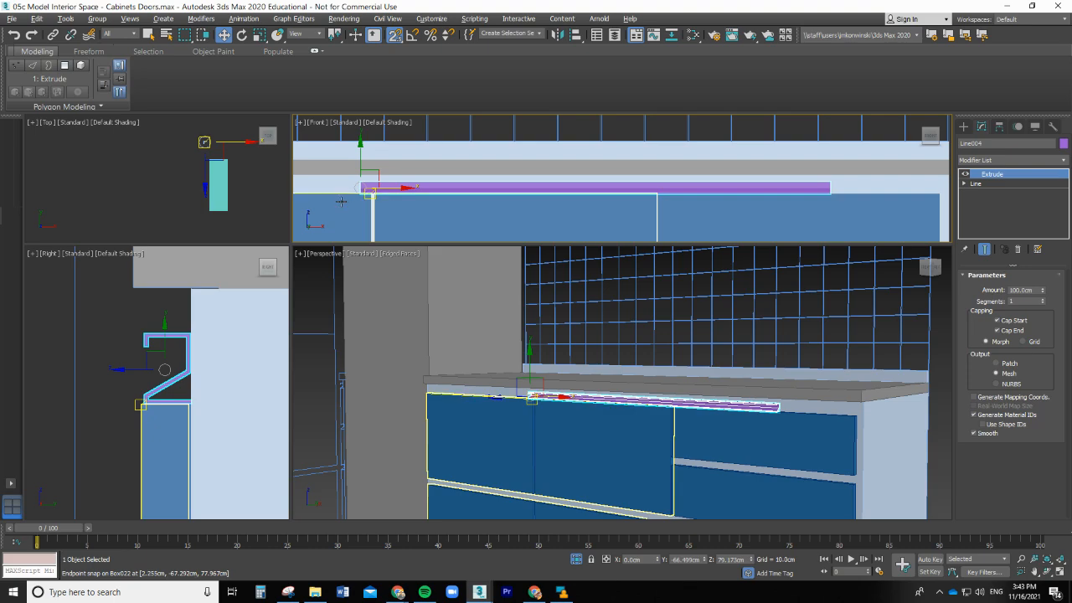
pyautogui.scroll(4, 341, 201)
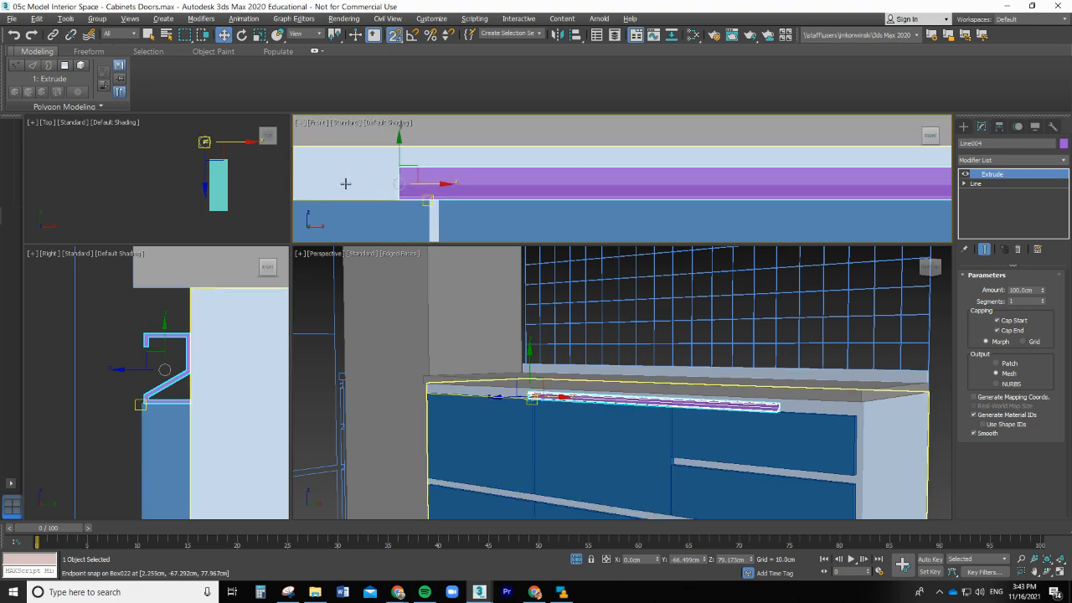
pyautogui.scroll(1, 357, 192)
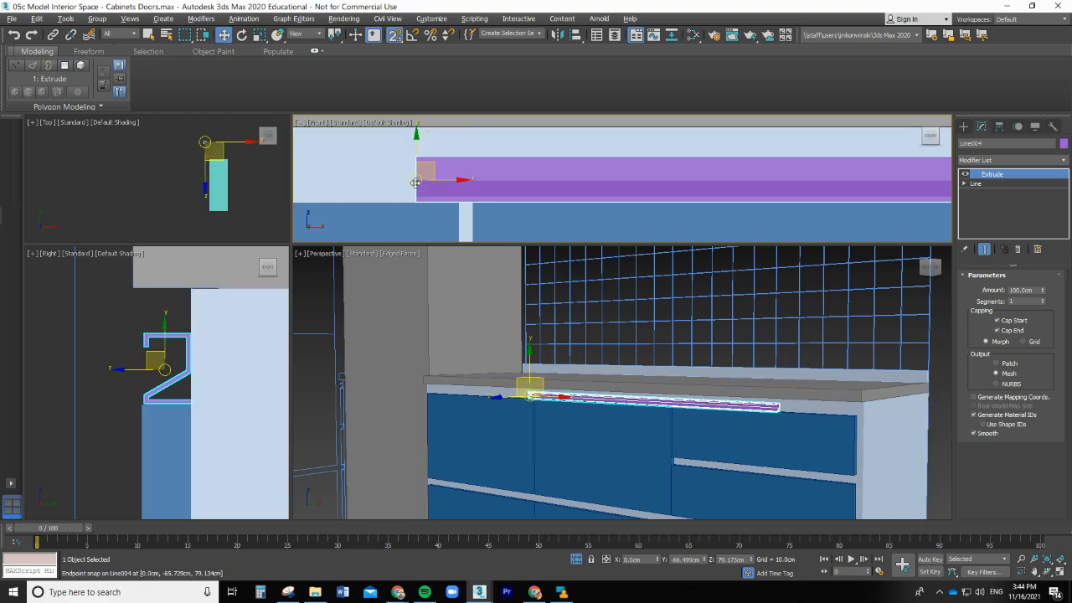
# Step: Move only the handle's pivot down to the lower corner of its left end, using Affect Pivot Only and snapping
pyautogui.click(1000, 128)
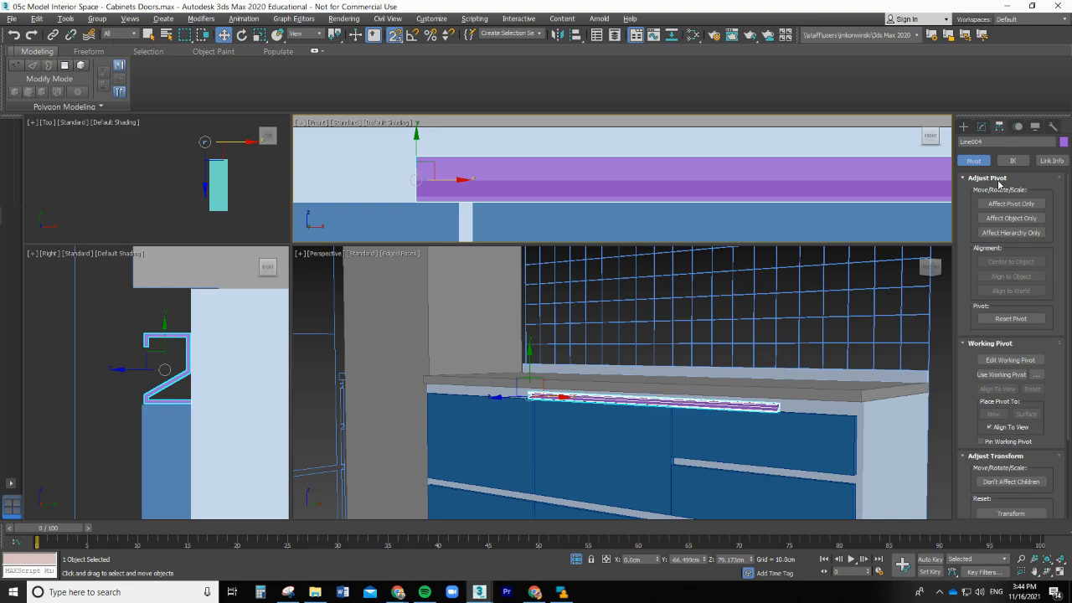
pyautogui.click(994, 206)
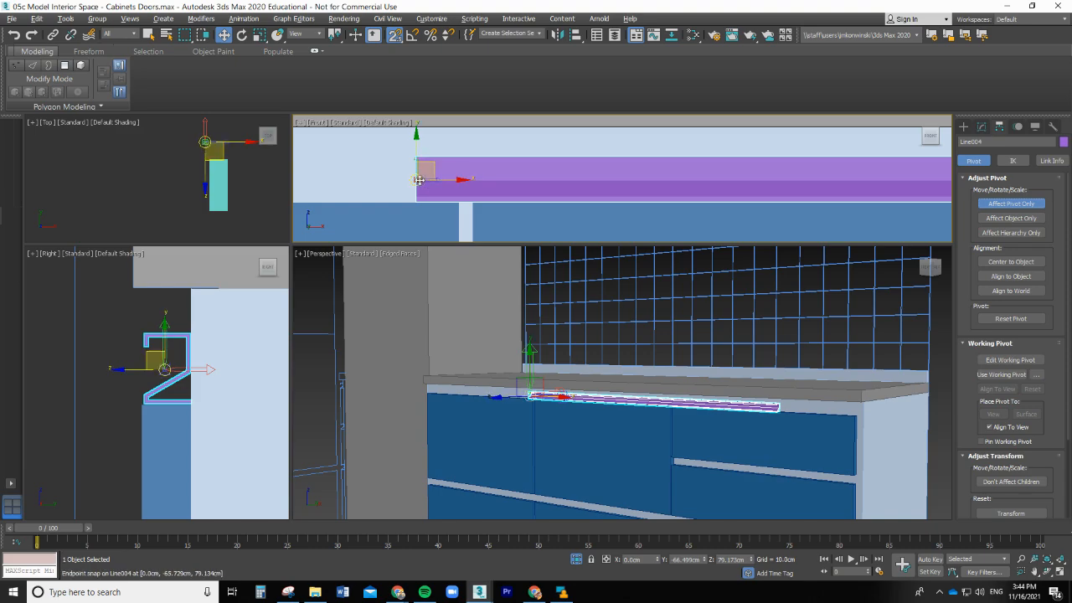
pyautogui.moveTo(415, 180); pyautogui.dragTo(416, 201)
pyautogui.scroll(6, 416, 201)
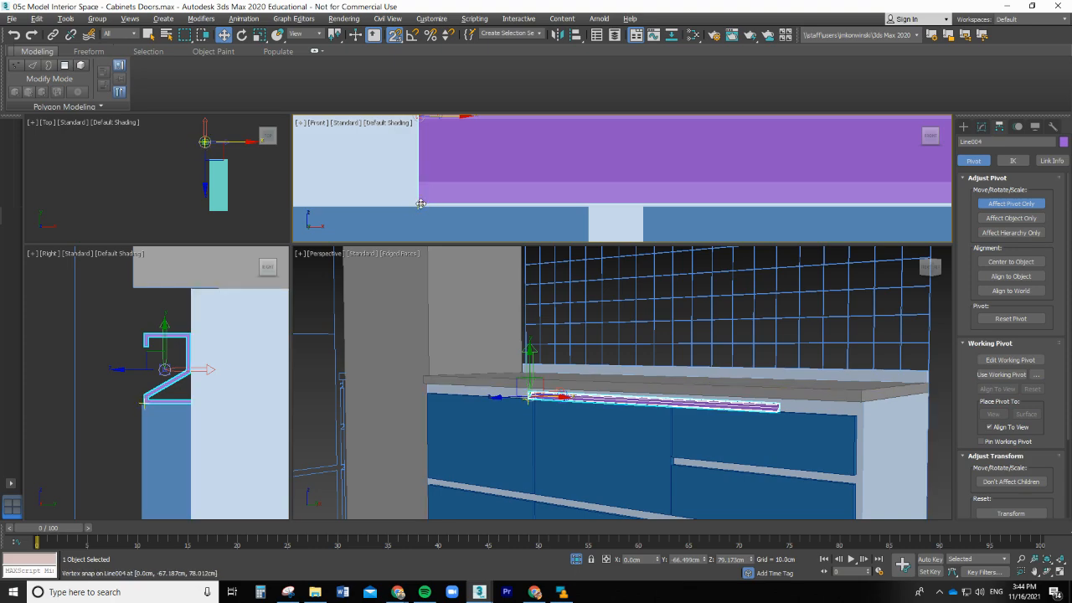
pyautogui.scroll(-4, 486, 194)
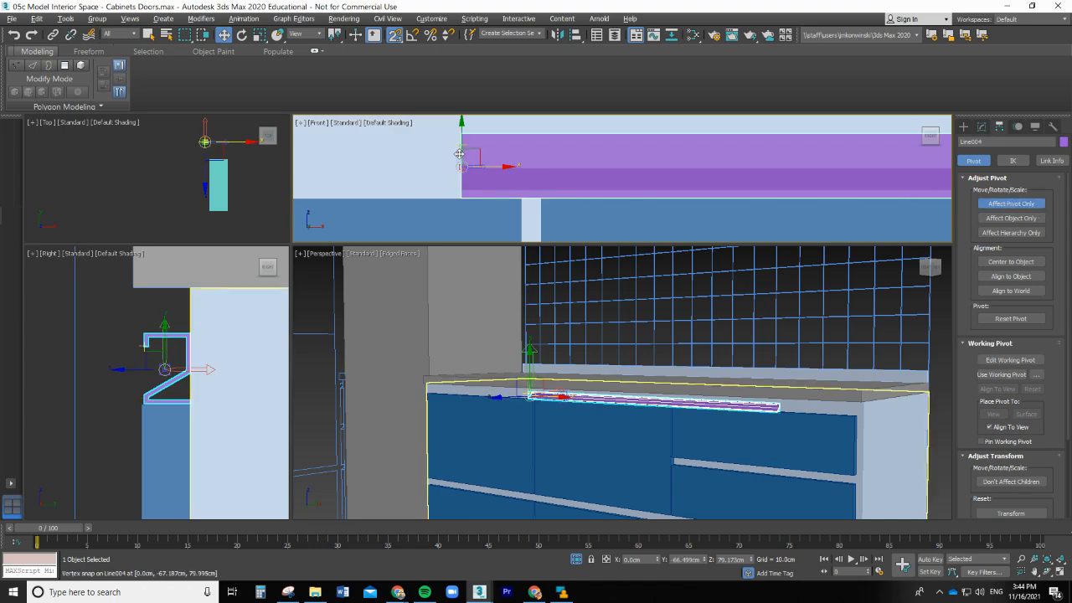
pyautogui.moveTo(462, 152); pyautogui.dragTo(461, 189)
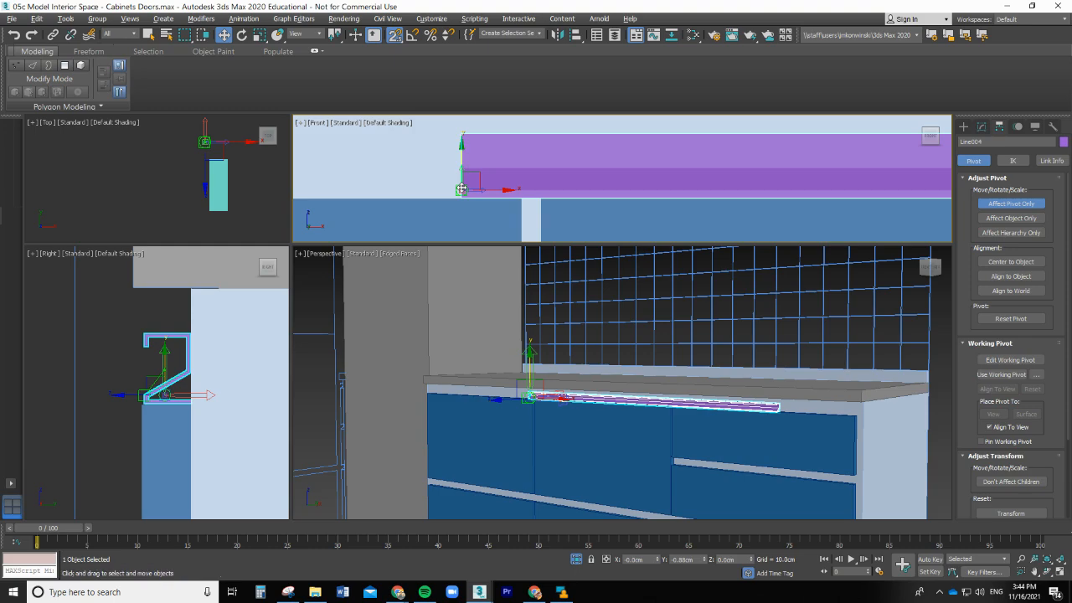
pyautogui.moveTo(462, 190); pyautogui.dragTo(461, 199)
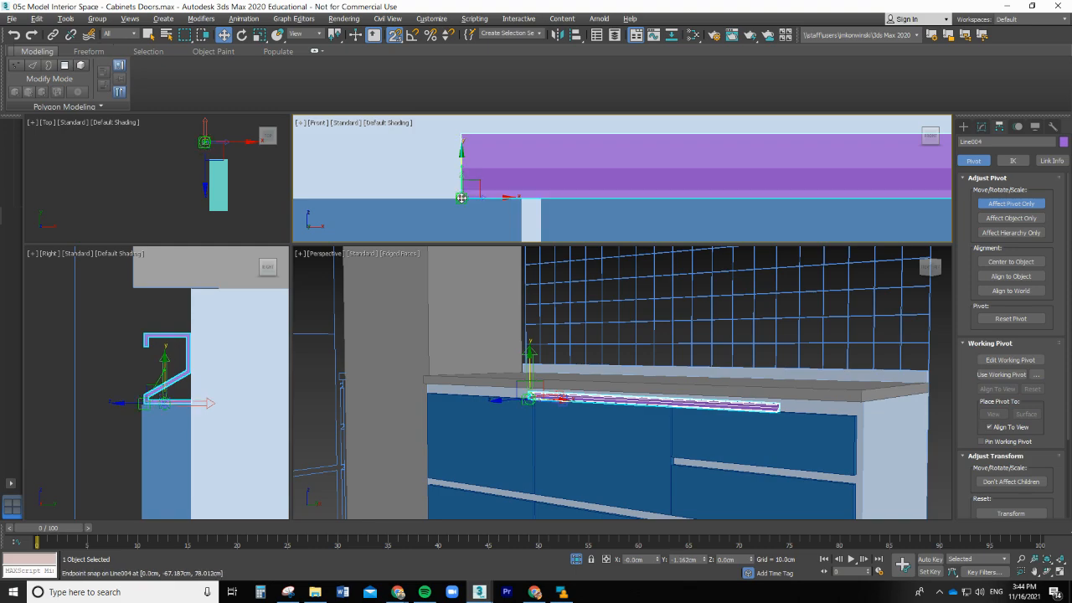
pyautogui.scroll(3, 463, 205)
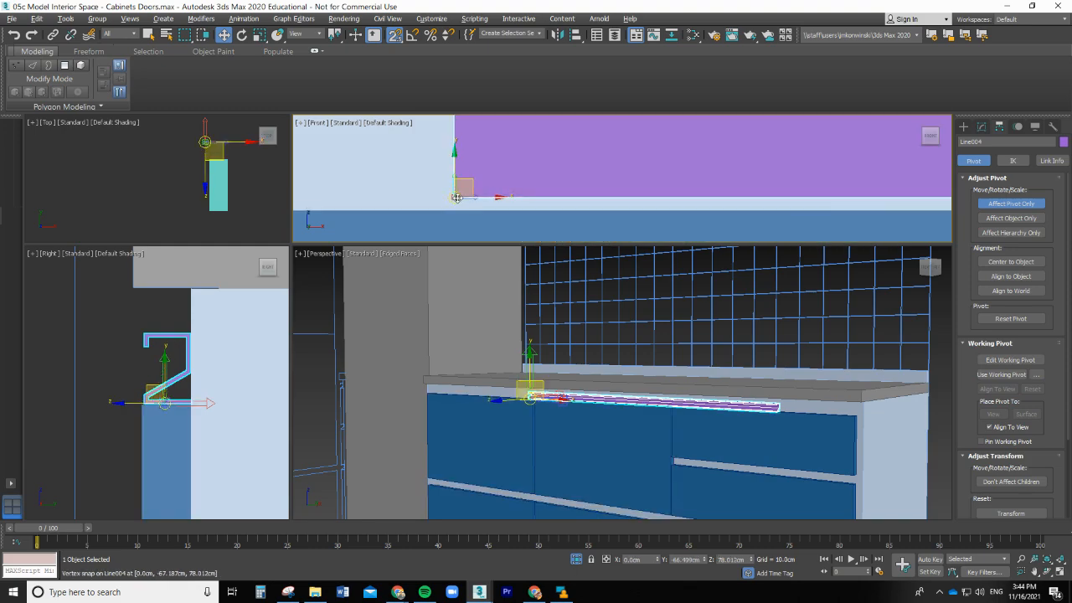
pyautogui.moveTo(456, 198); pyautogui.dragTo(453, 197)
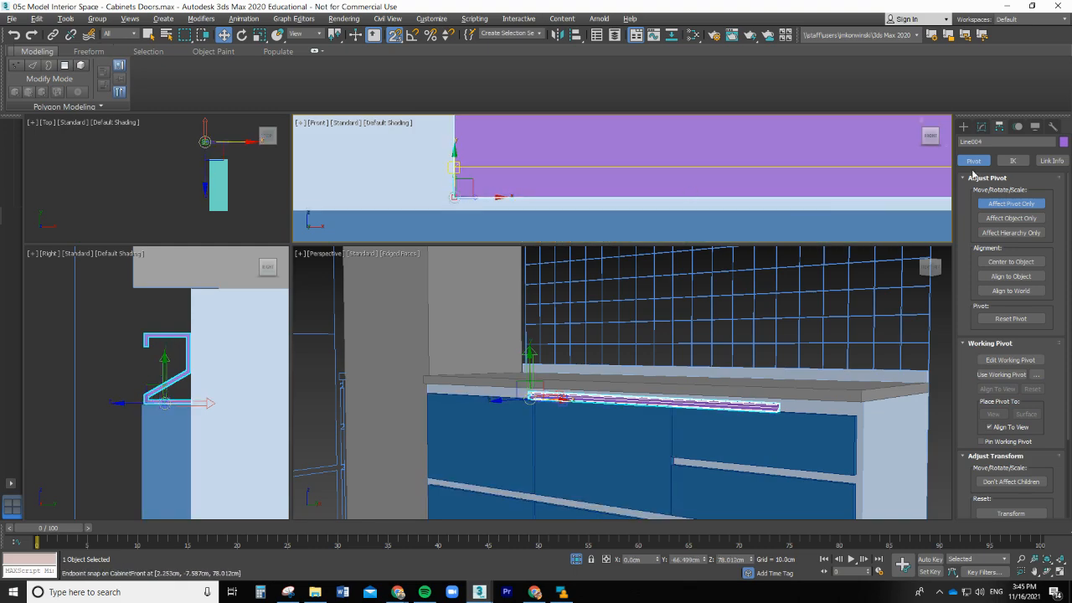
pyautogui.click(1016, 205)
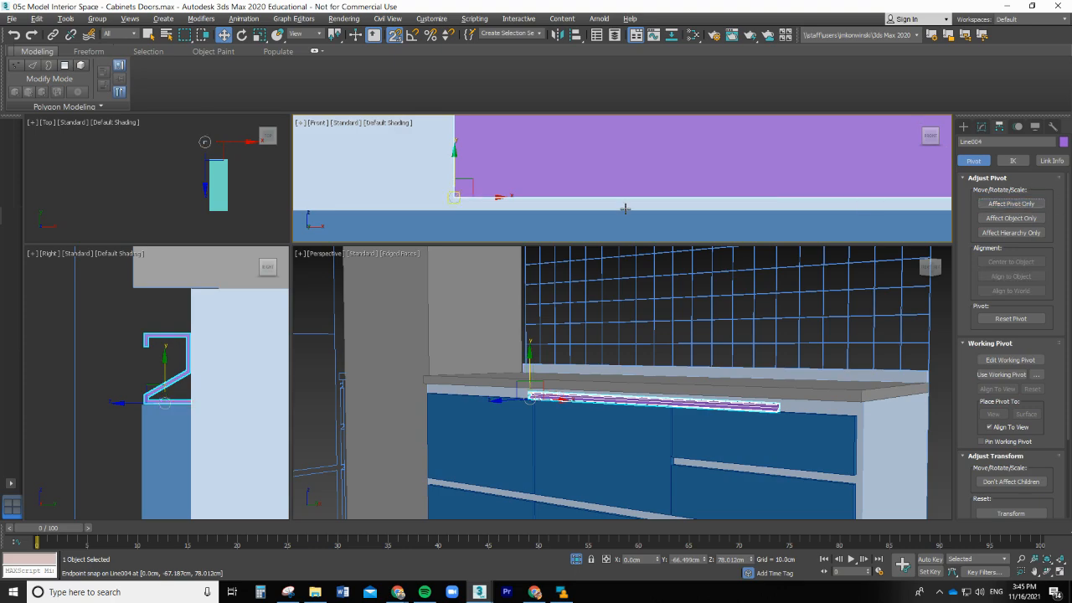
# Step: Lower the handle onto the door fronts' top edge and snap its left end to the middle door's left edge
pyautogui.scroll(-5, 463, 209)
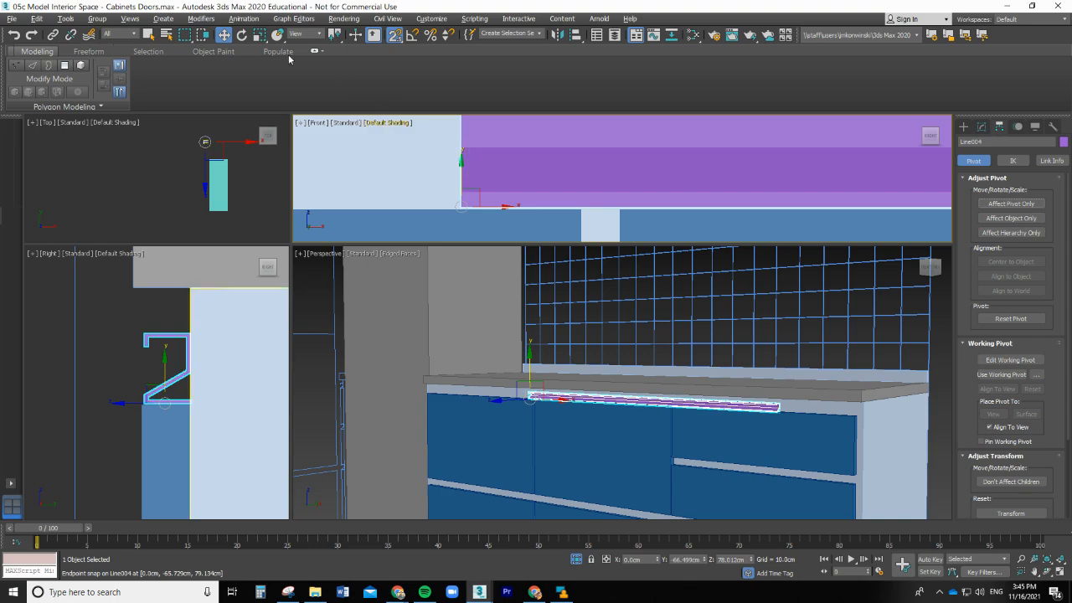
pyautogui.click(224, 35)
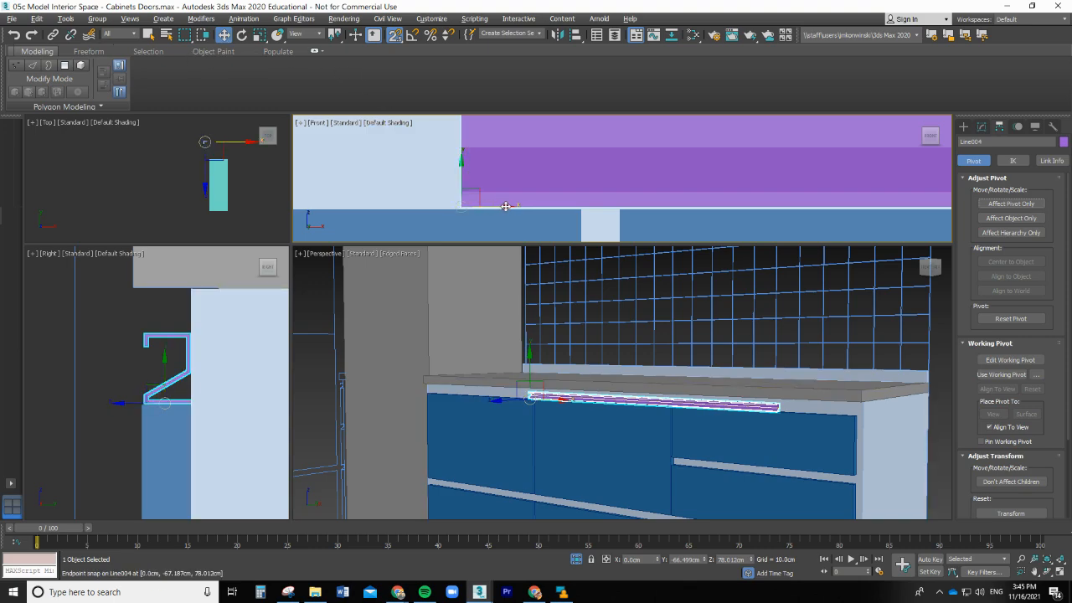
pyautogui.moveTo(462, 196); pyautogui.dragTo(623, 210)
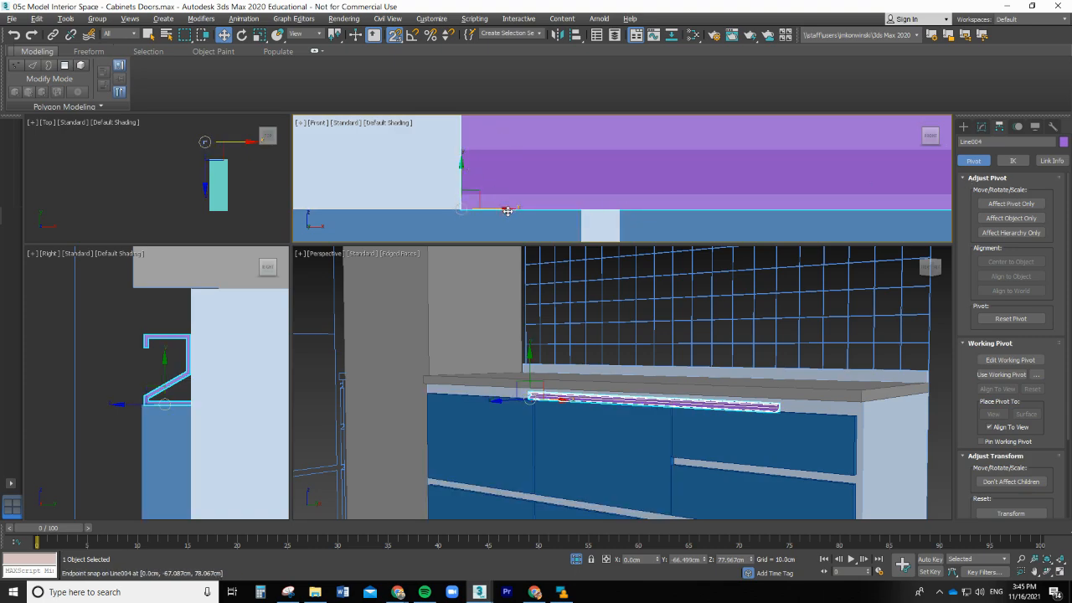
pyautogui.moveTo(507, 210); pyautogui.dragTo(636, 216)
pyautogui.scroll(3, 591, 204)
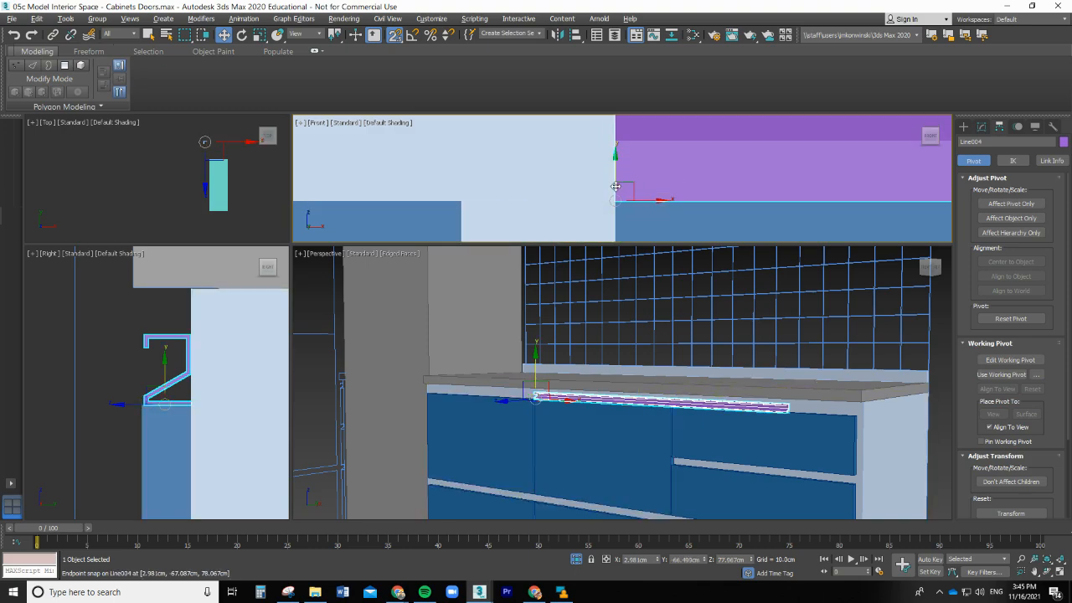
# Step: Move the handle along the X axis so its left end aligns with the left edge of the top drawer front
pyautogui.scroll(-6, 616, 192)
pyautogui.scroll(-4, 642, 200)
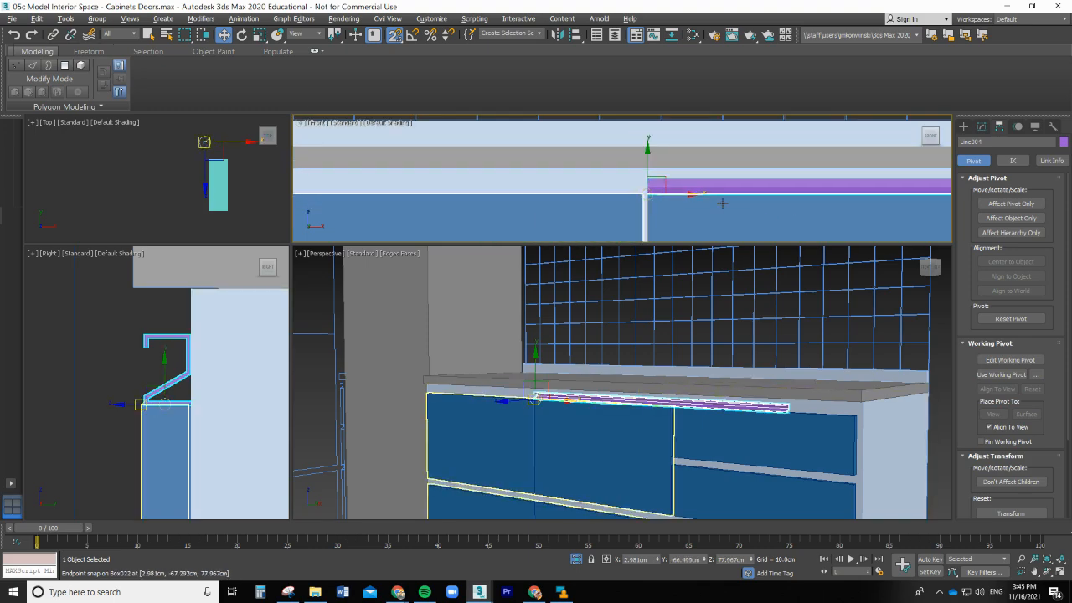
pyautogui.scroll(-3, 842, 213)
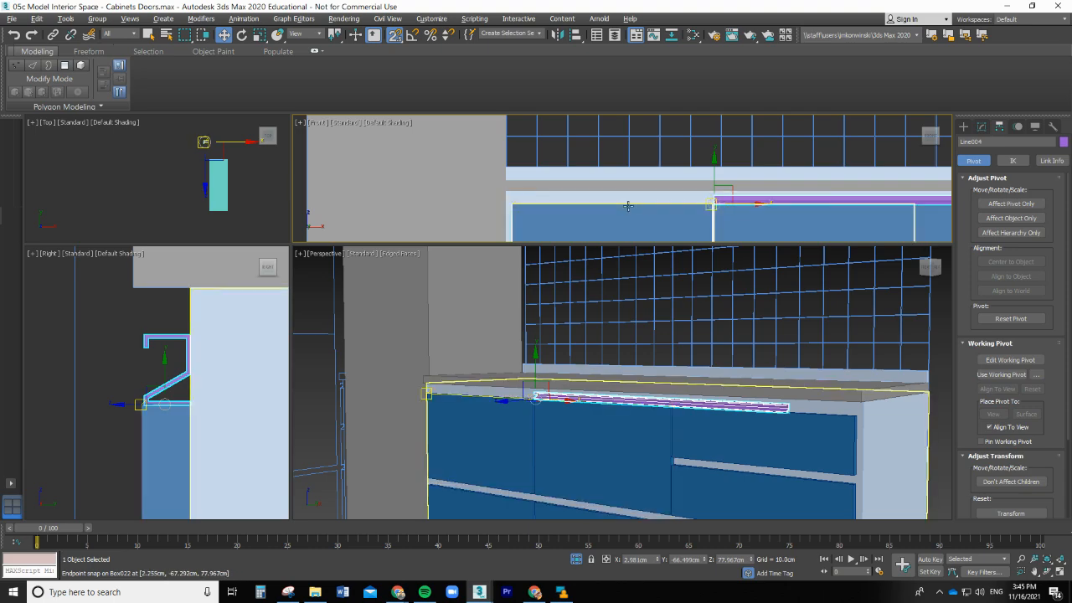
pyautogui.scroll(-2, 645, 206)
pyautogui.scroll(3, 829, 218)
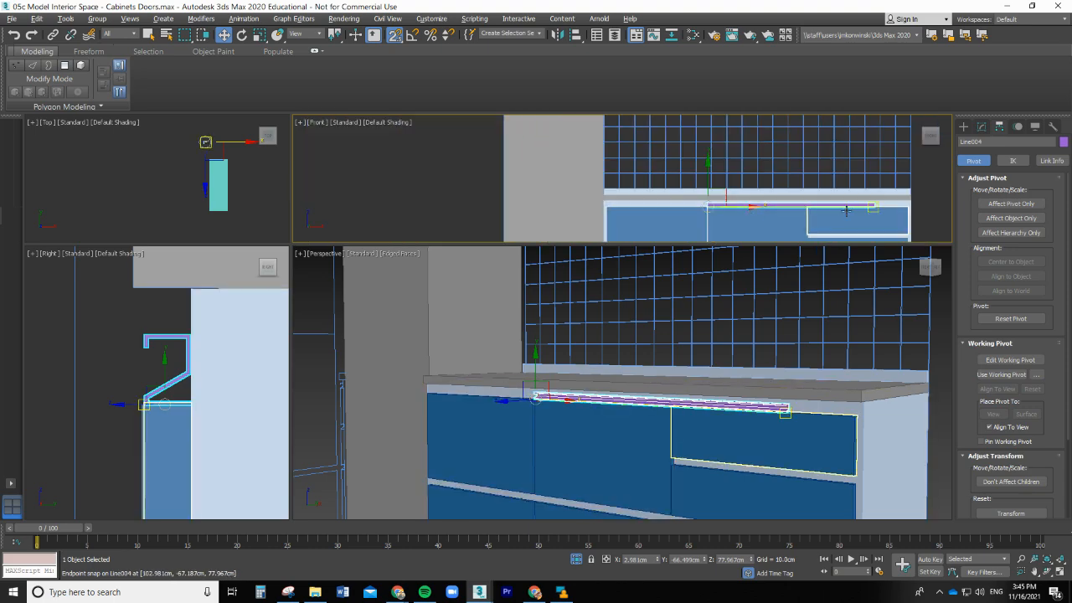
pyautogui.scroll(-2, 833, 222)
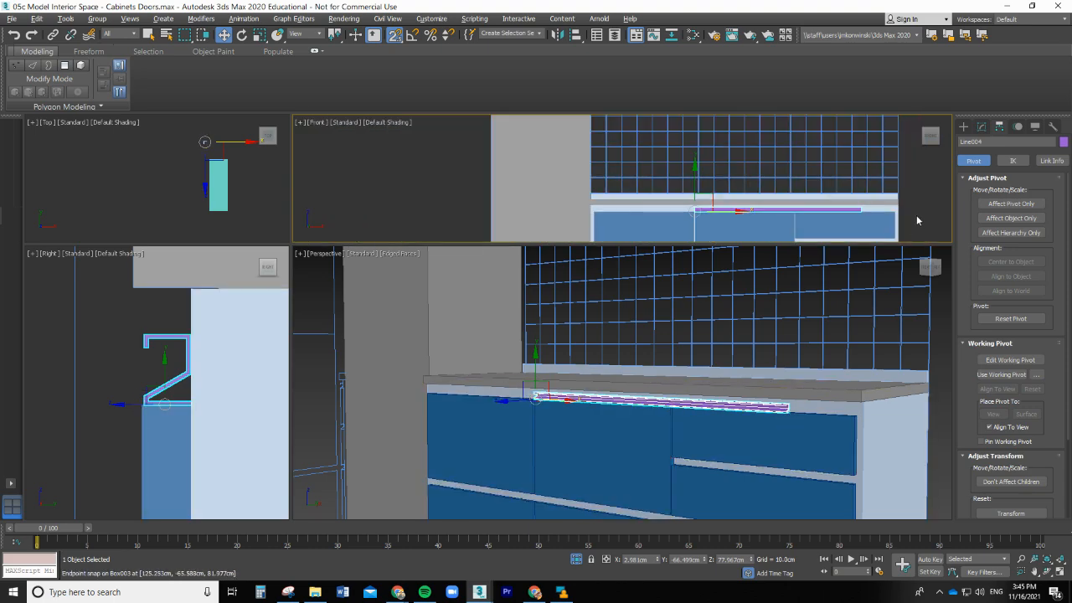
pyautogui.scroll(2, 917, 223)
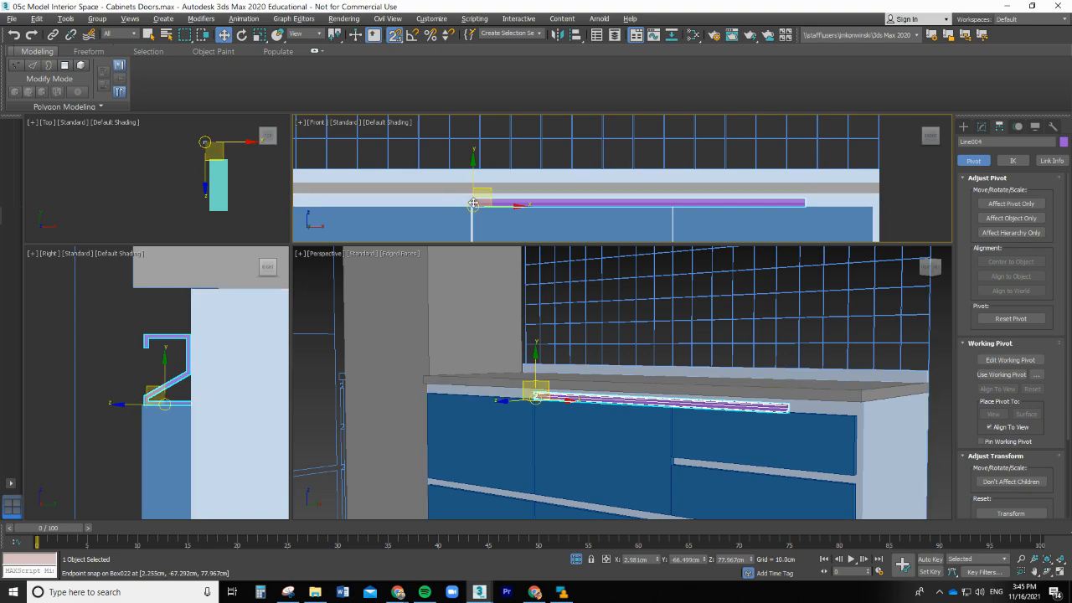
pyautogui.moveTo(515, 207); pyautogui.dragTo(675, 207)
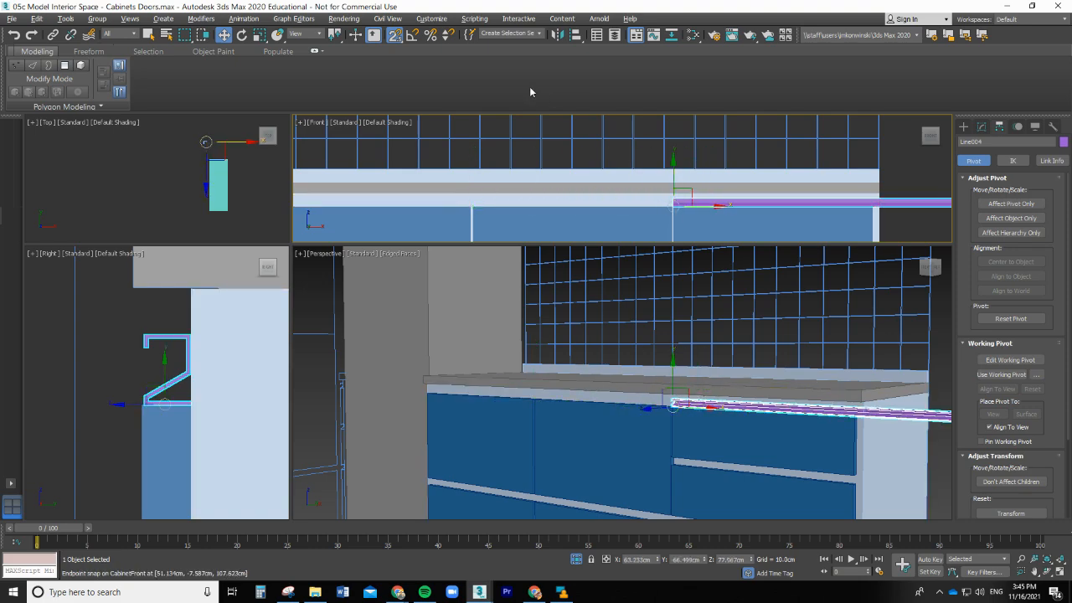
# Step: Open the grid and snap settings and examine how the handle's ends line up with the top drawer front and cabinet side
pyautogui.click(392, 38)
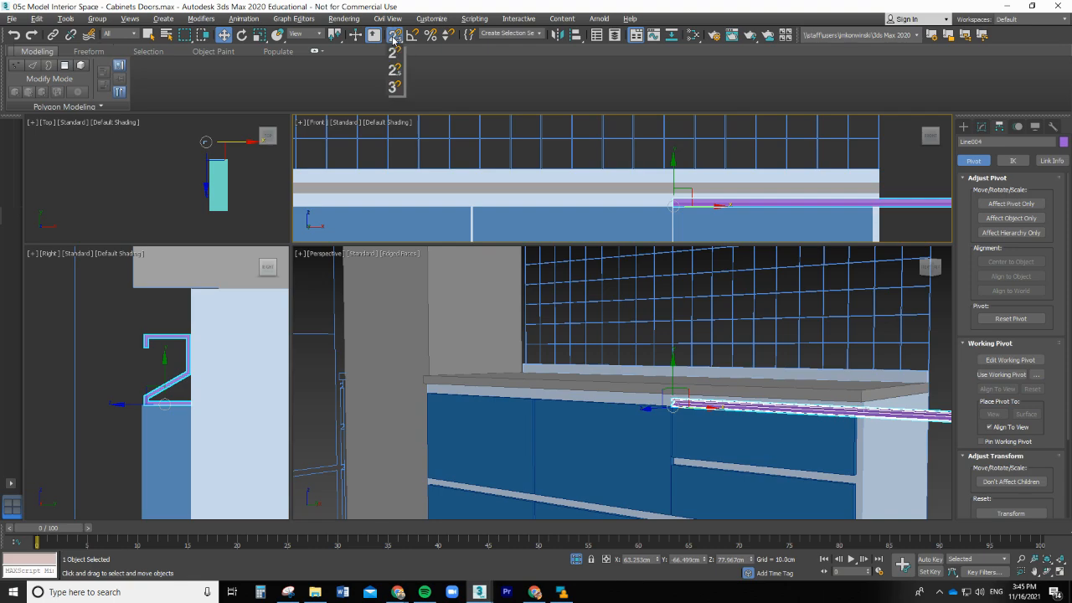
pyautogui.rightClick(393, 39)
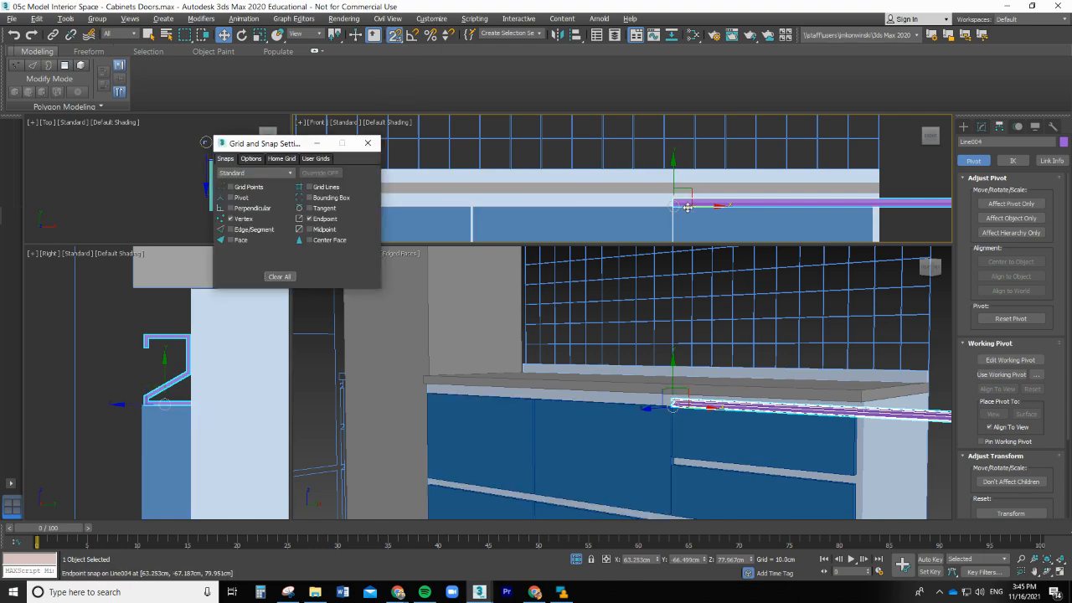
pyautogui.scroll(3, 681, 205)
pyautogui.scroll(2, 658, 201)
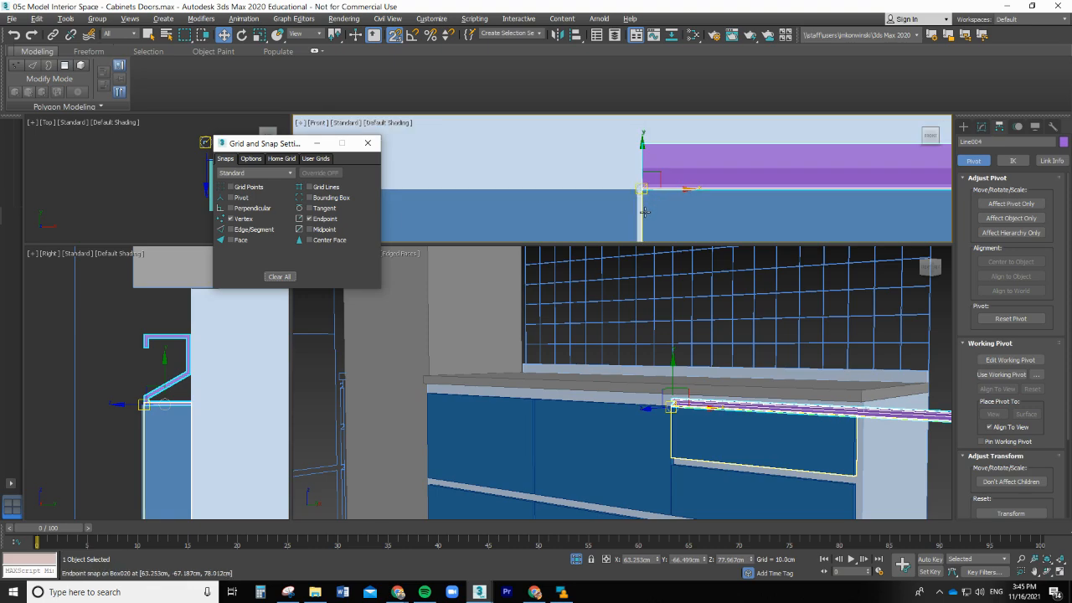
pyautogui.click(595, 153)
pyautogui.scroll(-3, 662, 188)
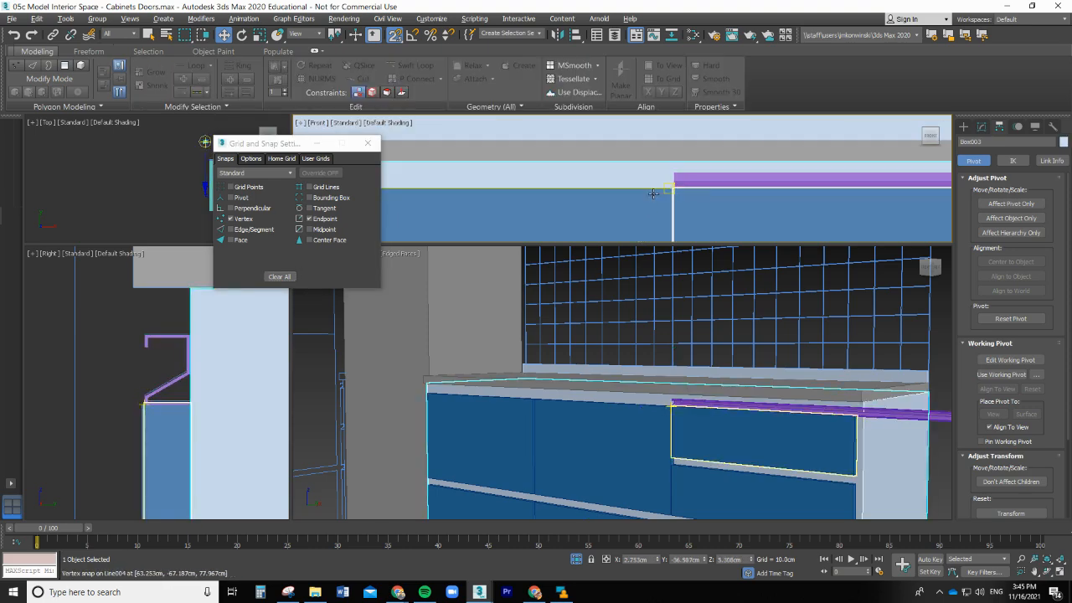
pyautogui.scroll(2, 775, 195)
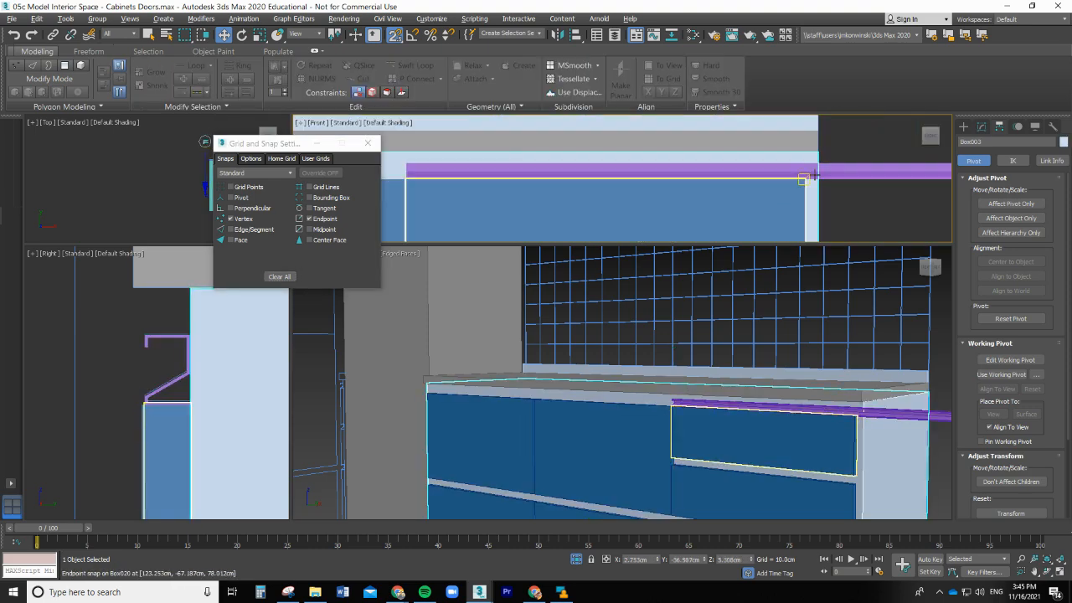
pyautogui.scroll(-2, 823, 173)
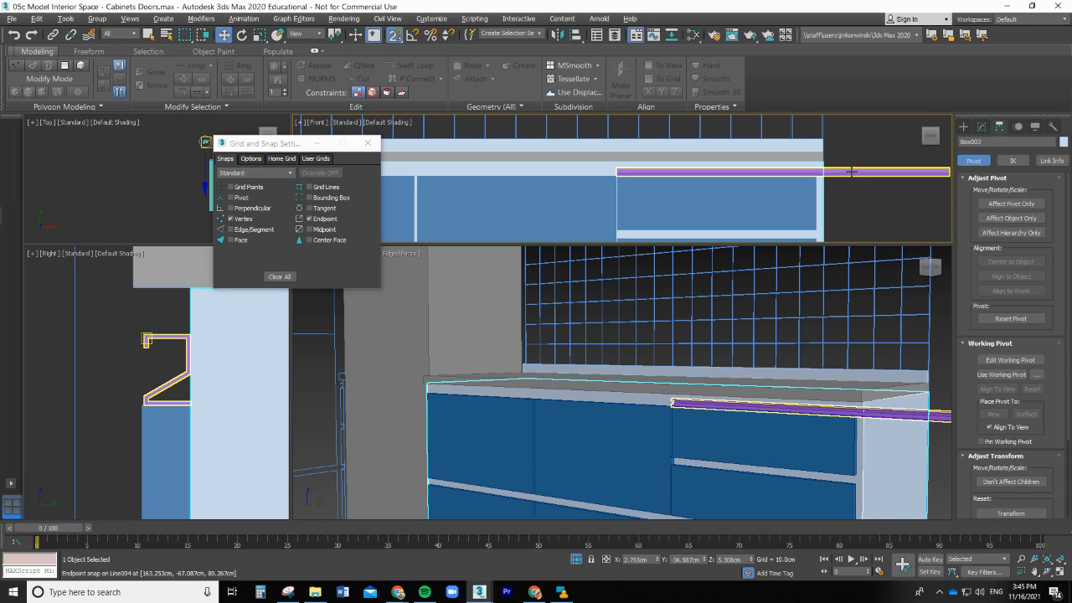
# Step: Select the purple handle above the top drawer front and convert it to an Editable Poly
pyautogui.click(883, 173)
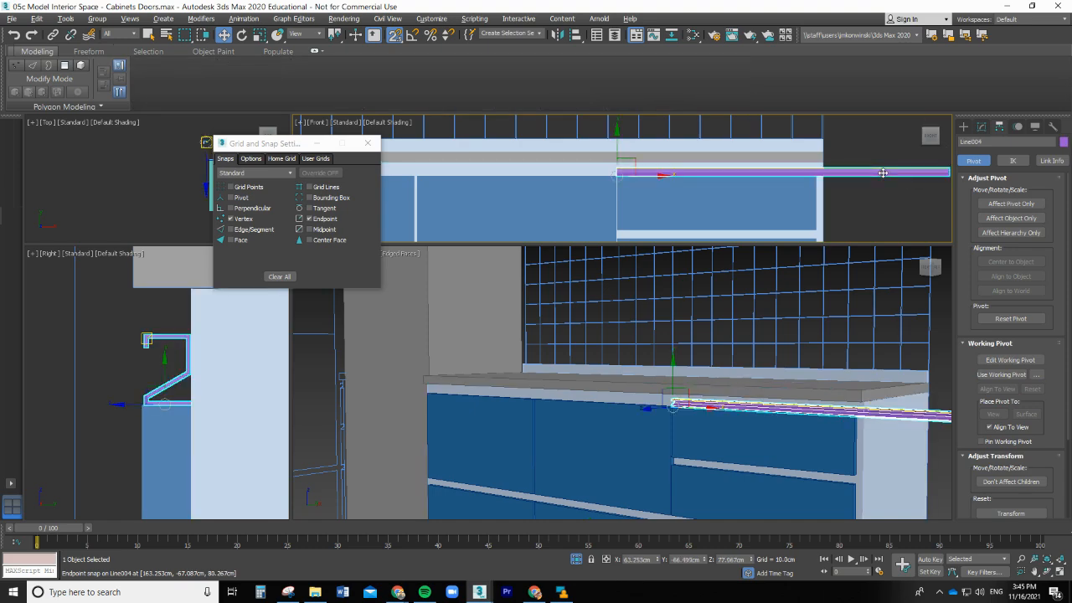
pyautogui.rightClick(882, 173)
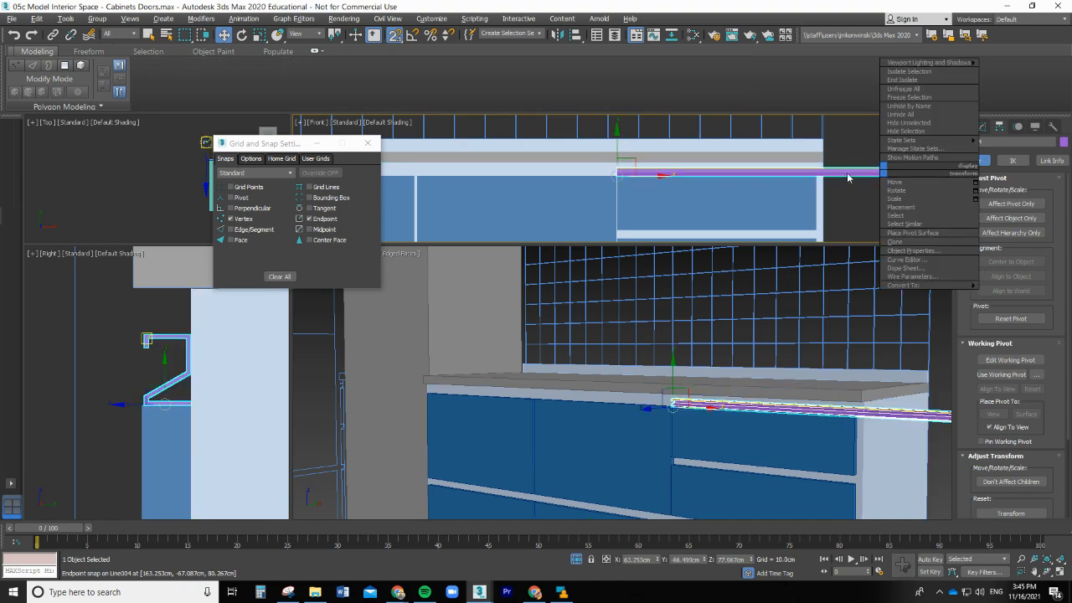
pyautogui.moveTo(906, 287)
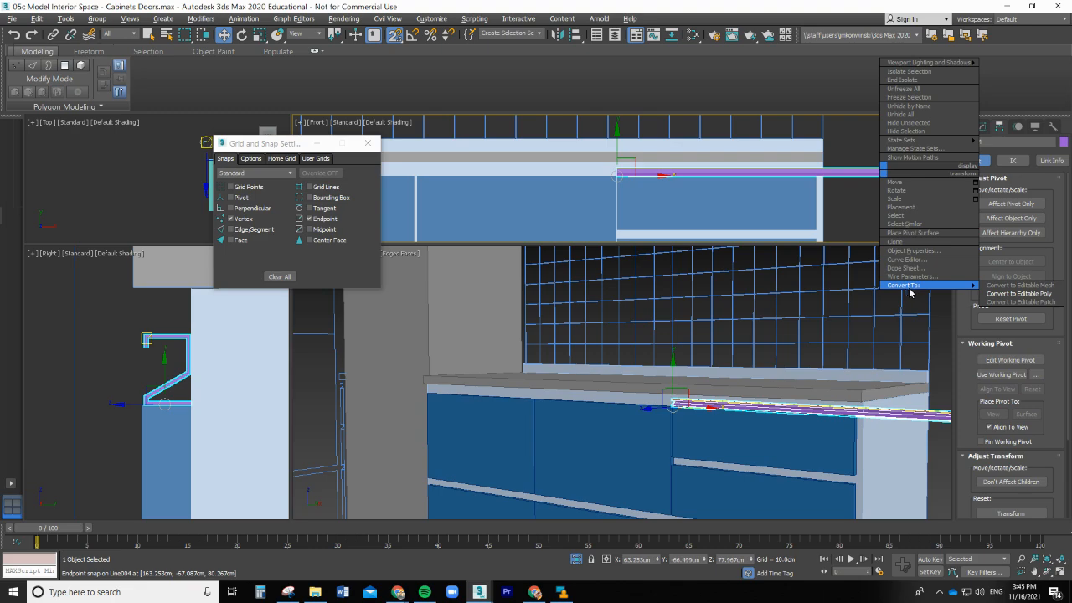
pyautogui.click(1009, 293)
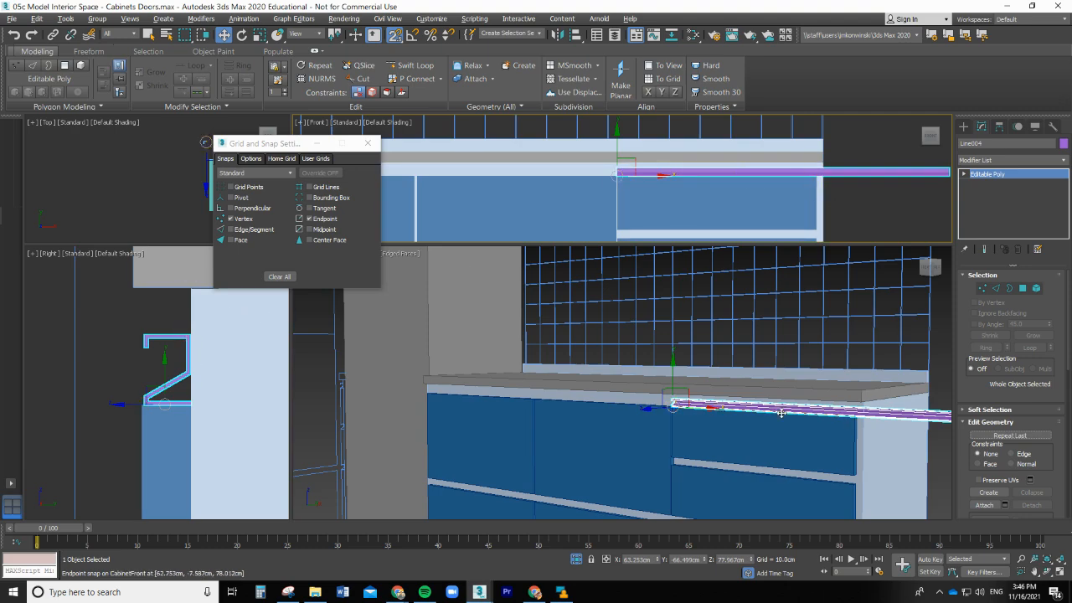
# Step: Select the polygon that caps the handle's free end beyond the cabinet side, at Polygon sub-object level
pyautogui.scroll(-3, 781, 412)
pyautogui.scroll(2, 879, 420)
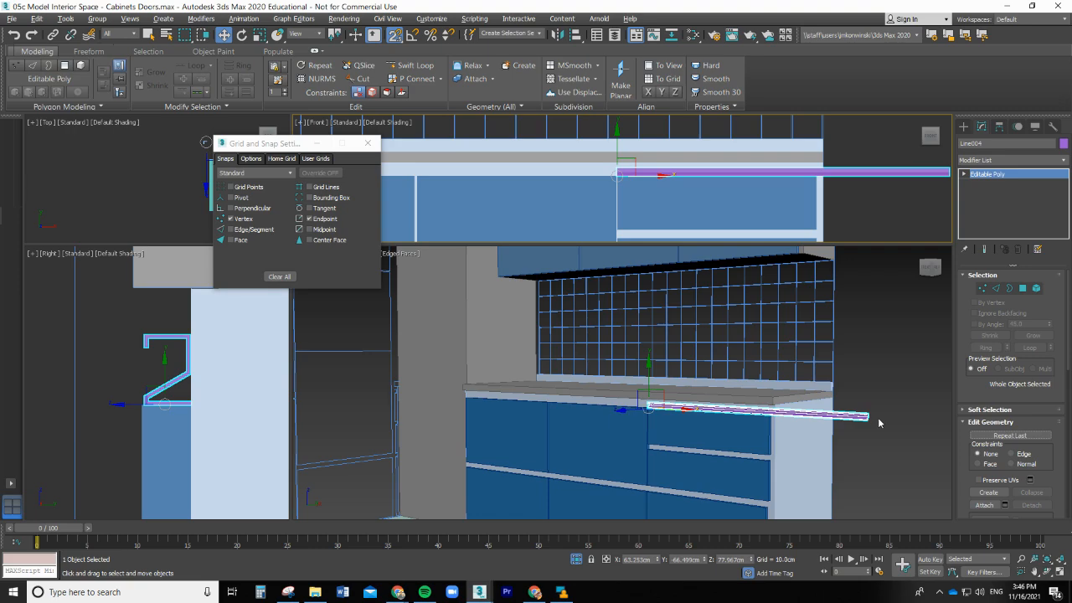
pyautogui.scroll(3, 880, 423)
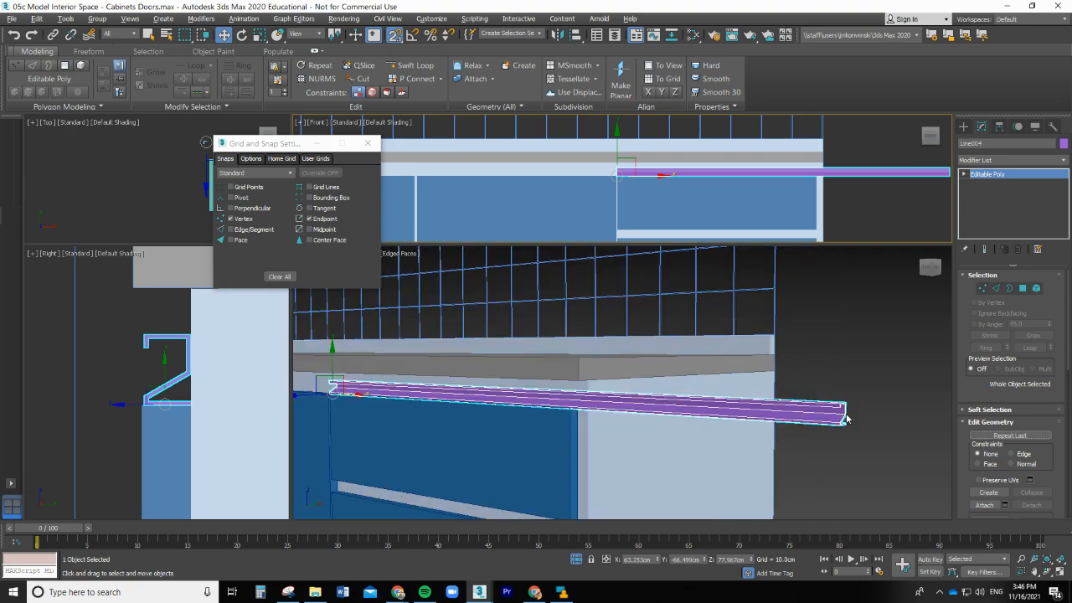
pyautogui.scroll(4, 846, 419)
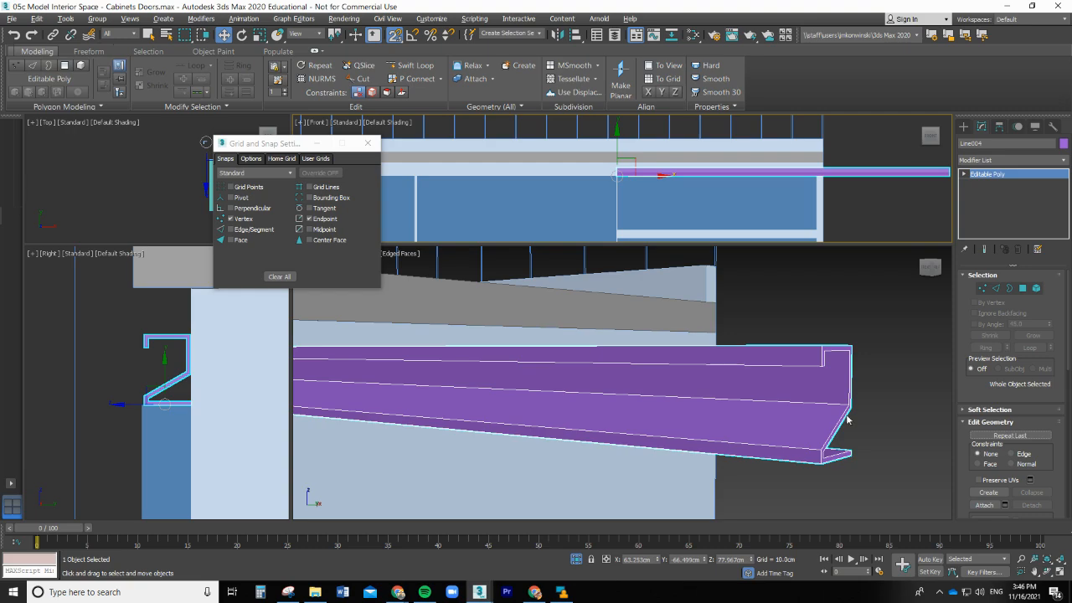
pyautogui.scroll(-1, 845, 418)
pyautogui.click(846, 416)
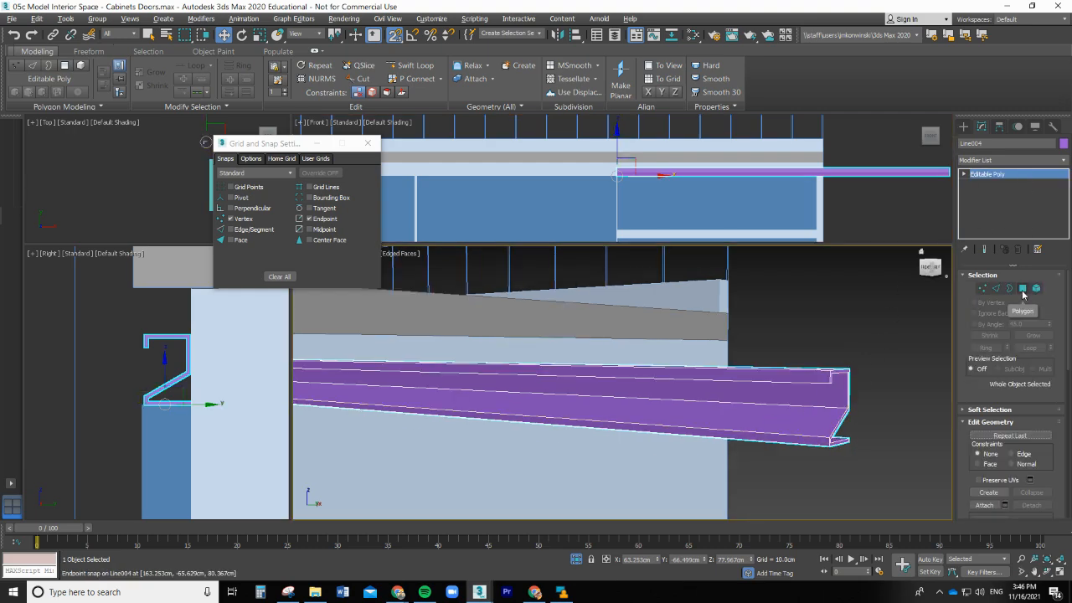
pyautogui.click(1022, 289)
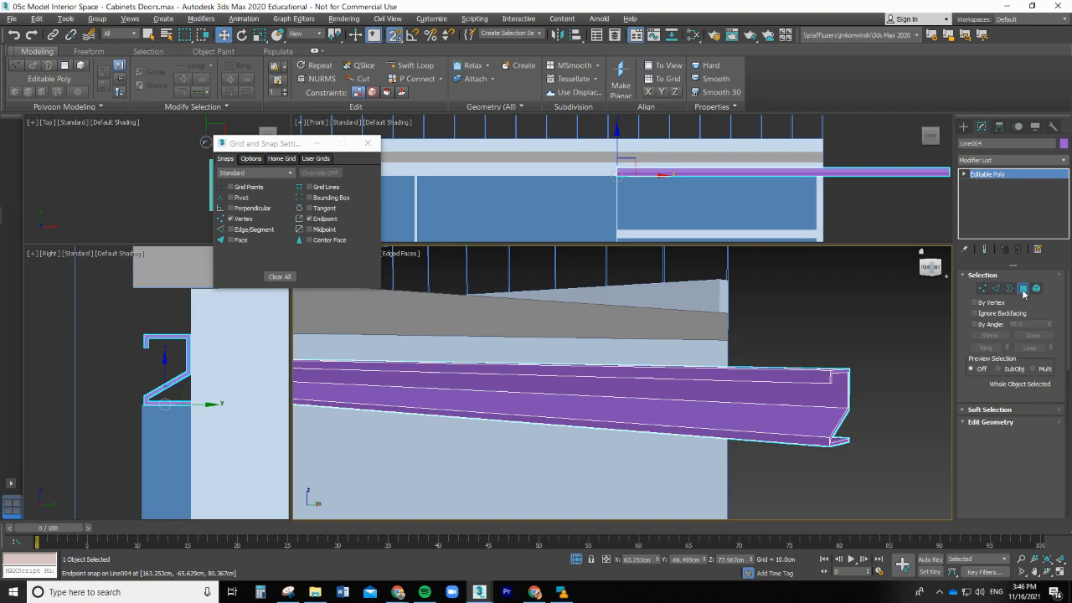
pyautogui.click(846, 372)
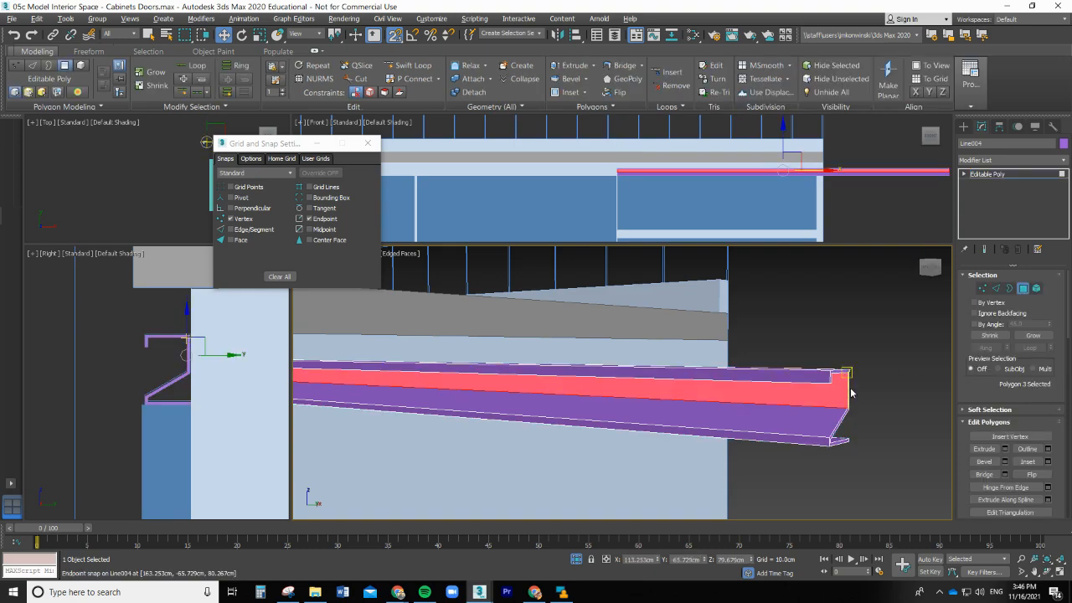
pyautogui.click(843, 415)
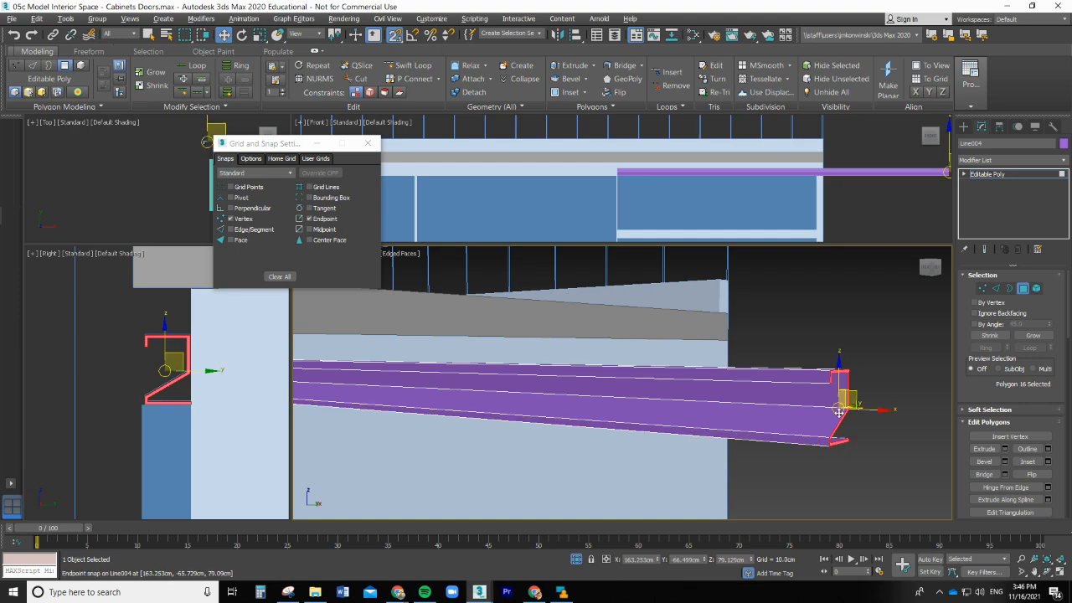
# Step: Move the end polygon along the X axis to shorten the handle to the outer edge of the top drawer front
pyautogui.scroll(-3, 649, 386)
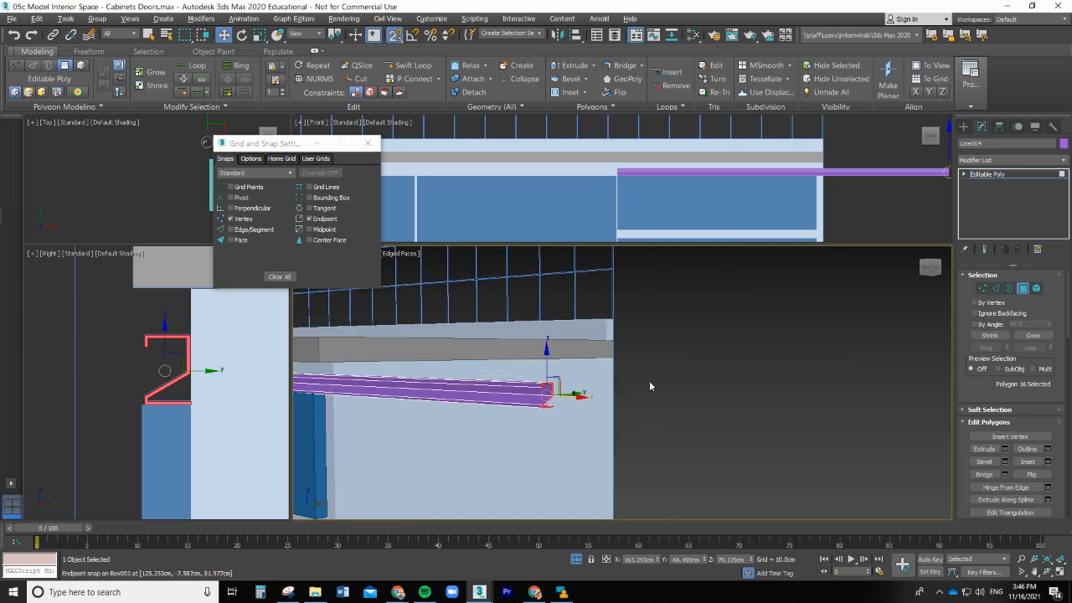
pyautogui.scroll(-3, 773, 372)
pyautogui.scroll(-3, 684, 385)
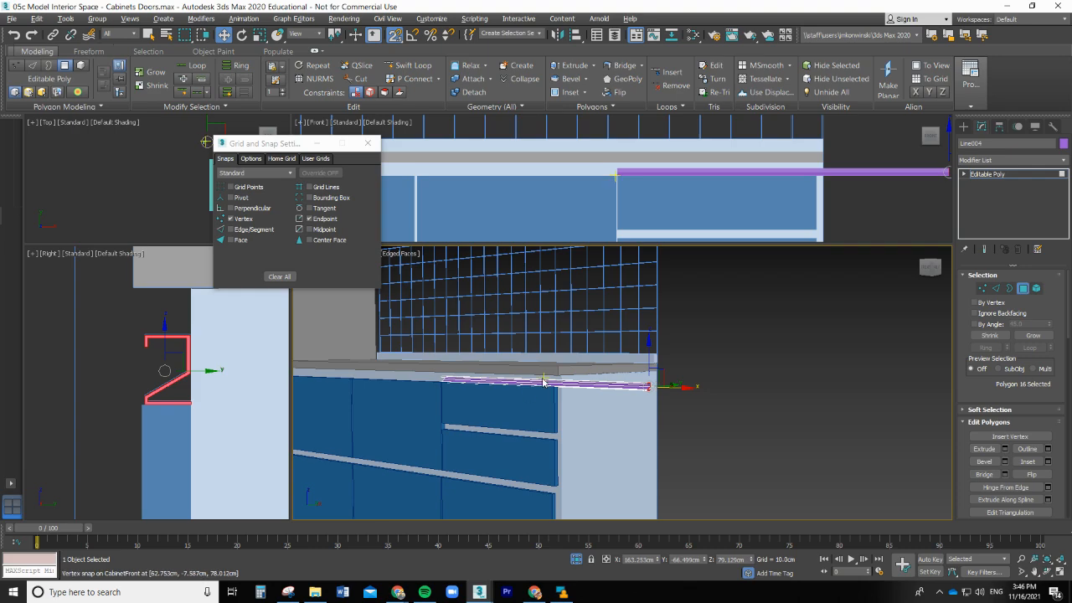
pyautogui.scroll(4, 542, 381)
pyautogui.scroll(-3, 731, 401)
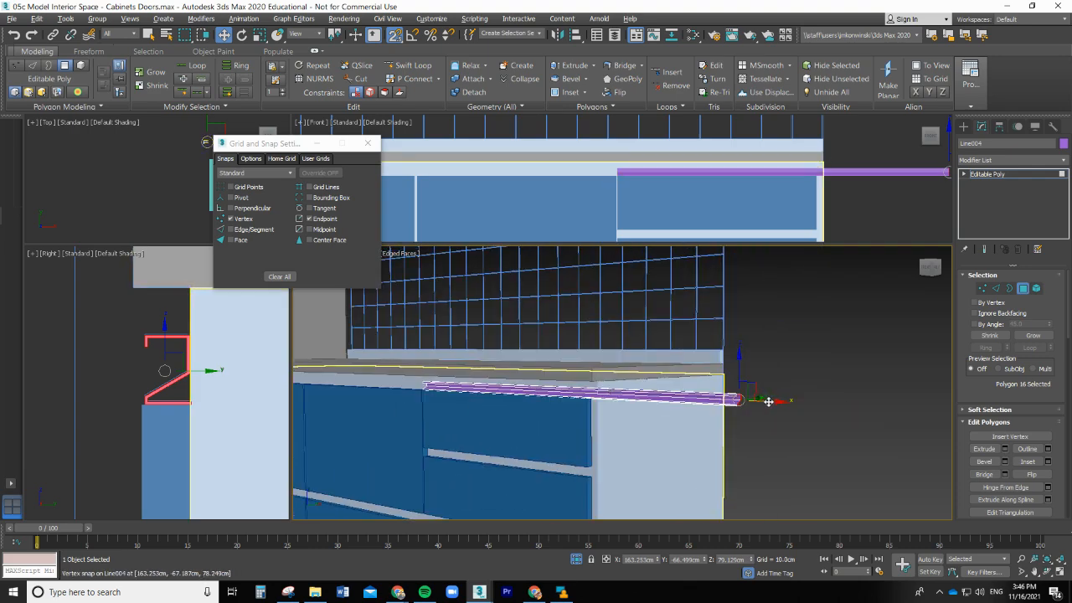
pyautogui.moveTo(768, 402); pyautogui.dragTo(494, 392)
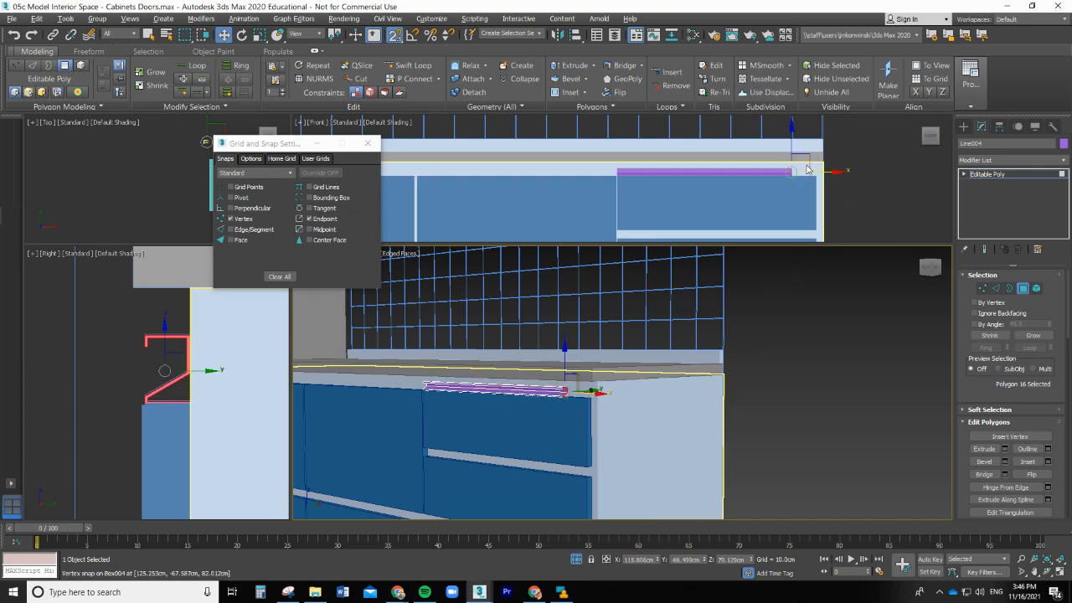
pyautogui.scroll(2, 807, 169)
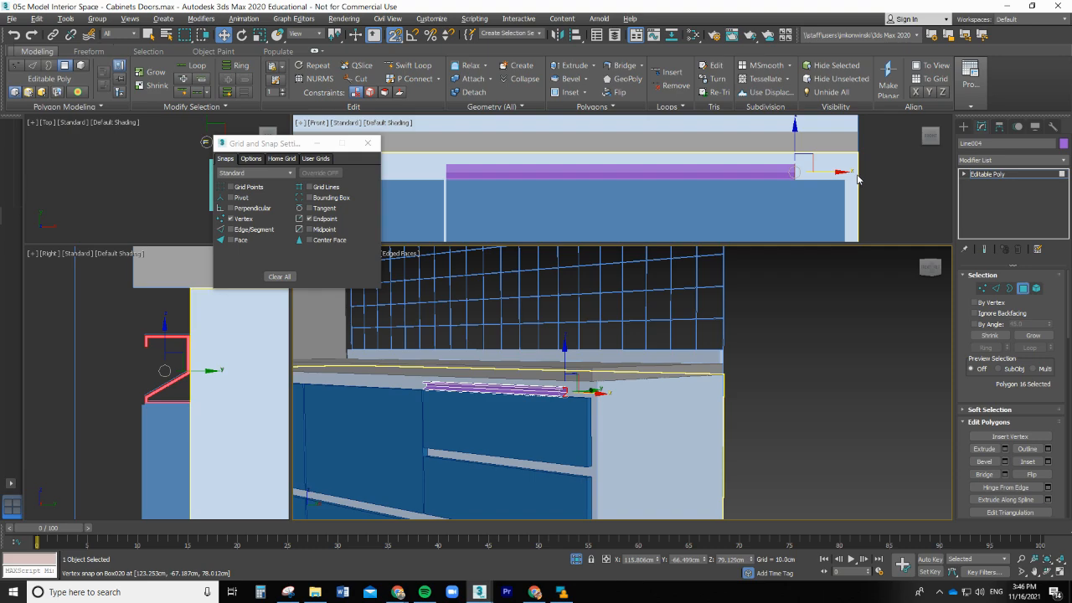
pyautogui.scroll(1, 857, 179)
pyautogui.scroll(2, 558, 394)
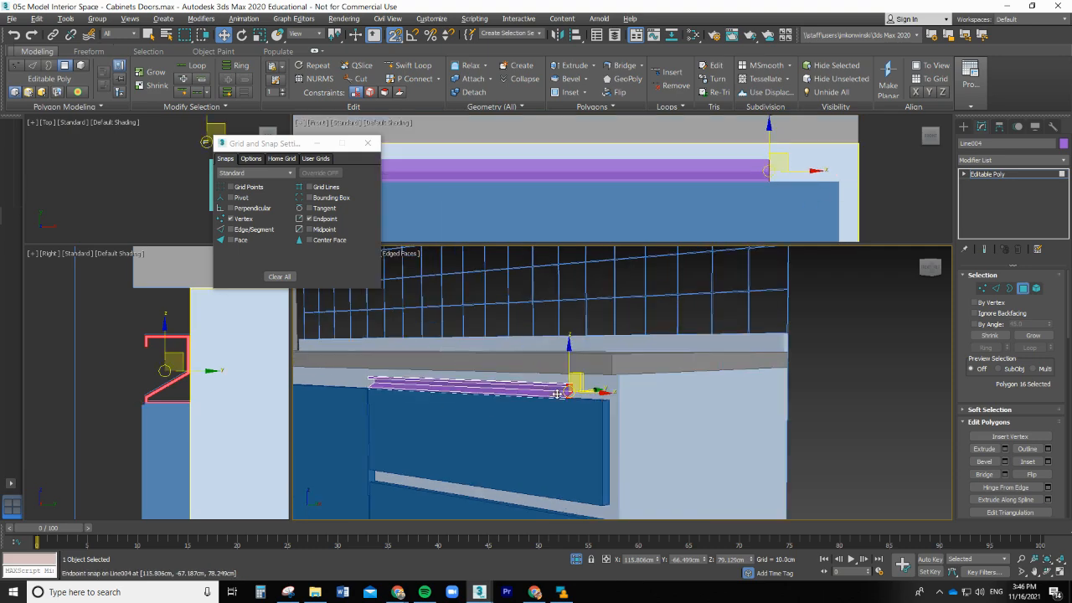
pyautogui.scroll(4, 586, 385)
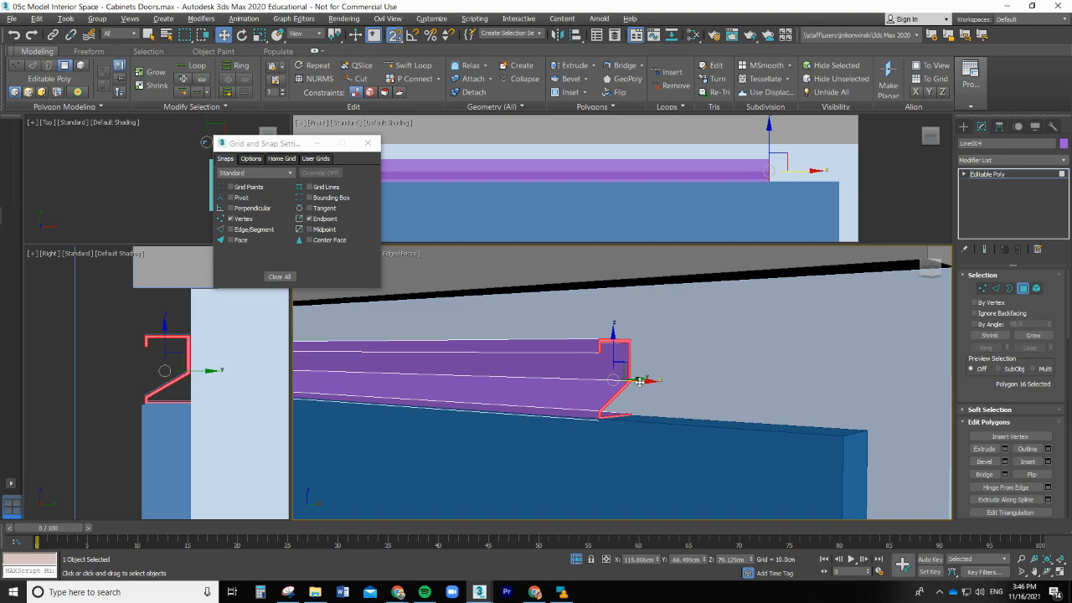
pyautogui.moveTo(640, 382); pyautogui.dragTo(921, 391)
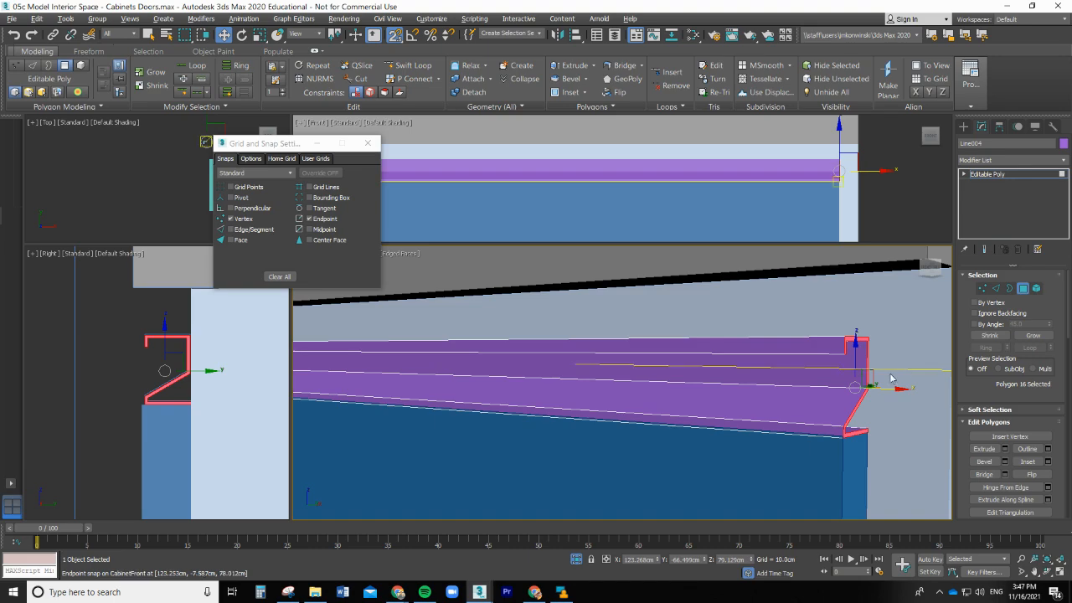
# Step: Clear the polygon selection, close the grid and snap settings, and maximize the Front viewport
pyautogui.scroll(-4, 711, 433)
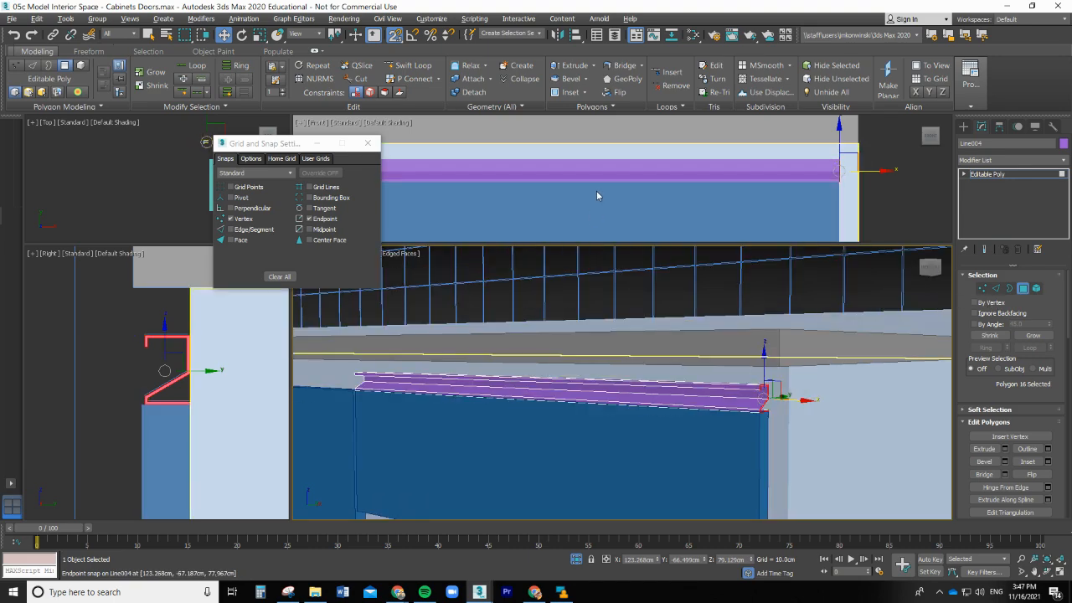
pyautogui.click(558, 203)
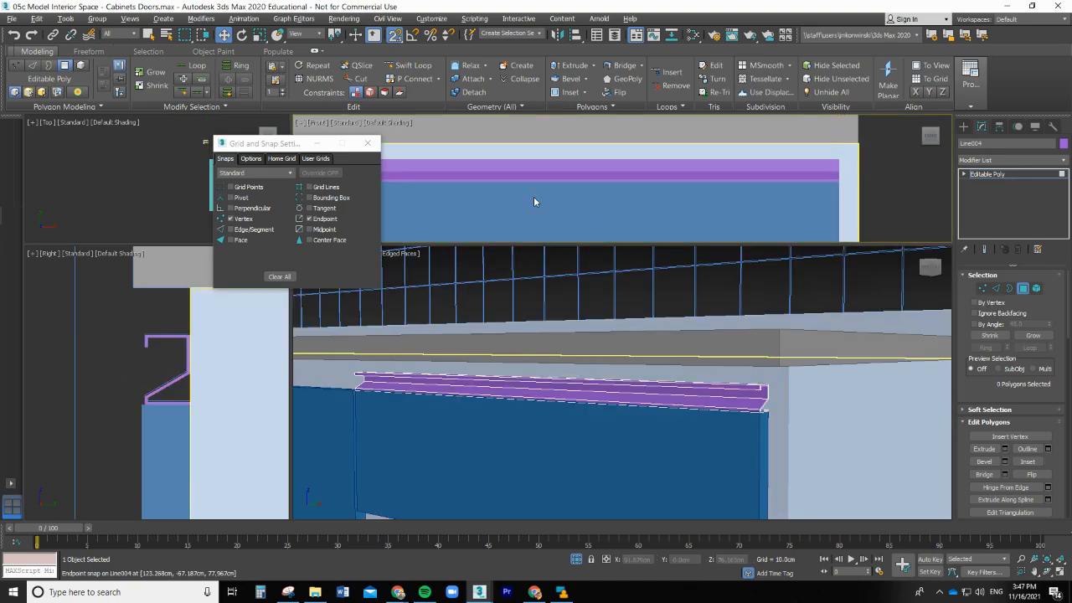
pyautogui.click(368, 145)
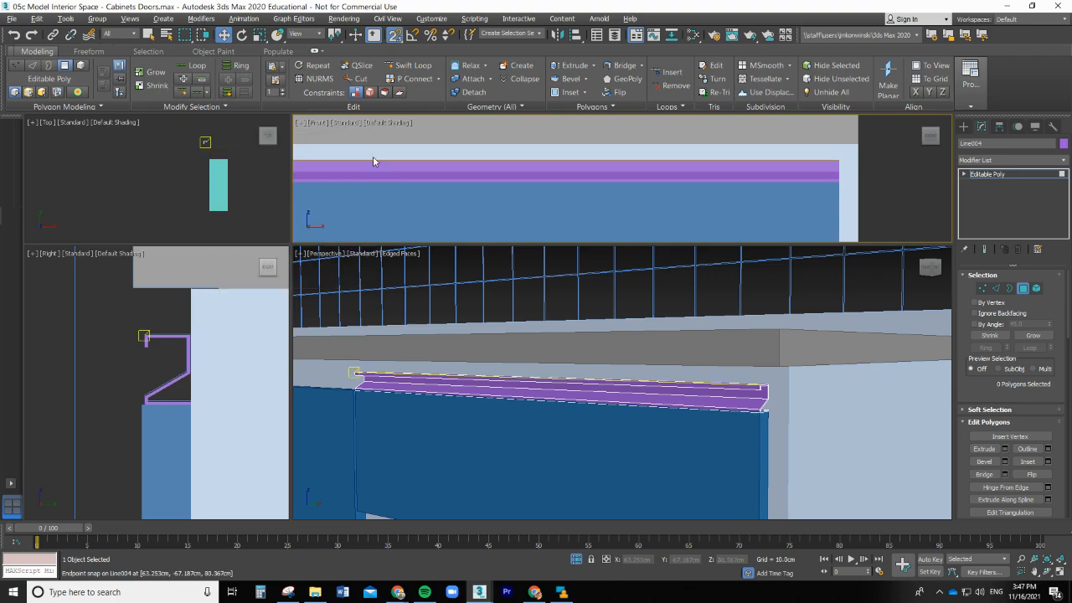
pyautogui.click(299, 123)
pyautogui.click(327, 135)
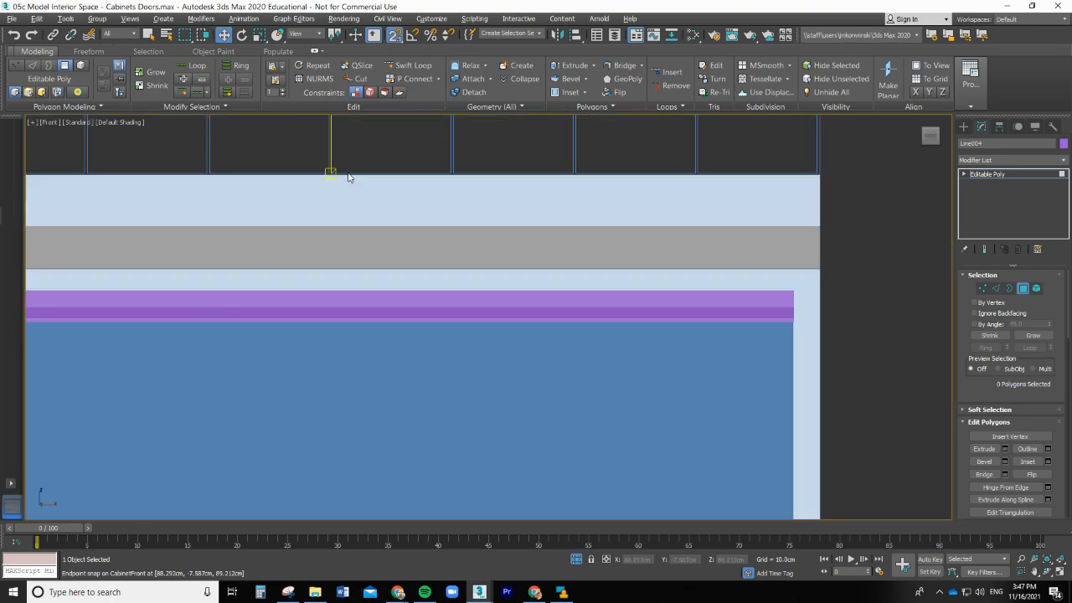
# Step: Reselect the handle's end cap polygon at the outer corner of the top drawer front
pyautogui.scroll(-3, 359, 259)
pyautogui.scroll(-3, 637, 289)
pyautogui.scroll(10, 574, 290)
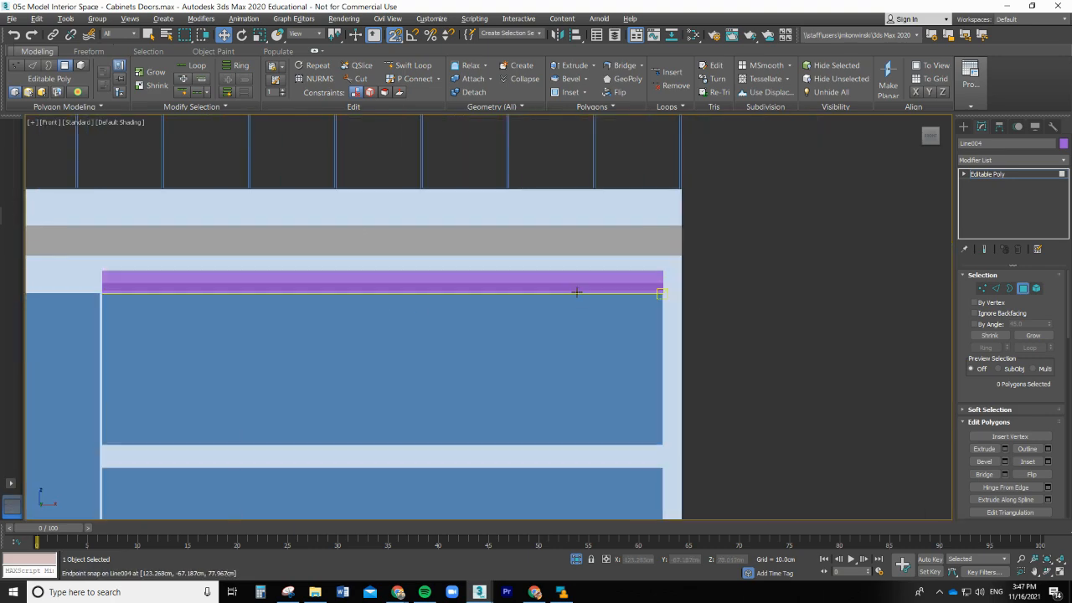
pyautogui.scroll(5, 667, 424)
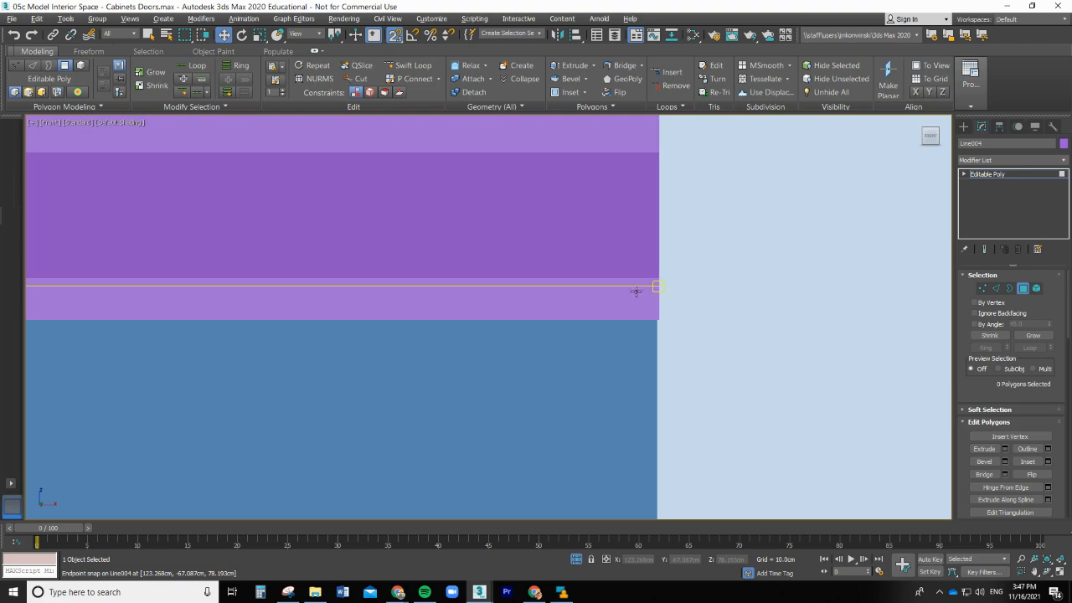
pyautogui.scroll(-3, 609, 289)
pyautogui.click(584, 260)
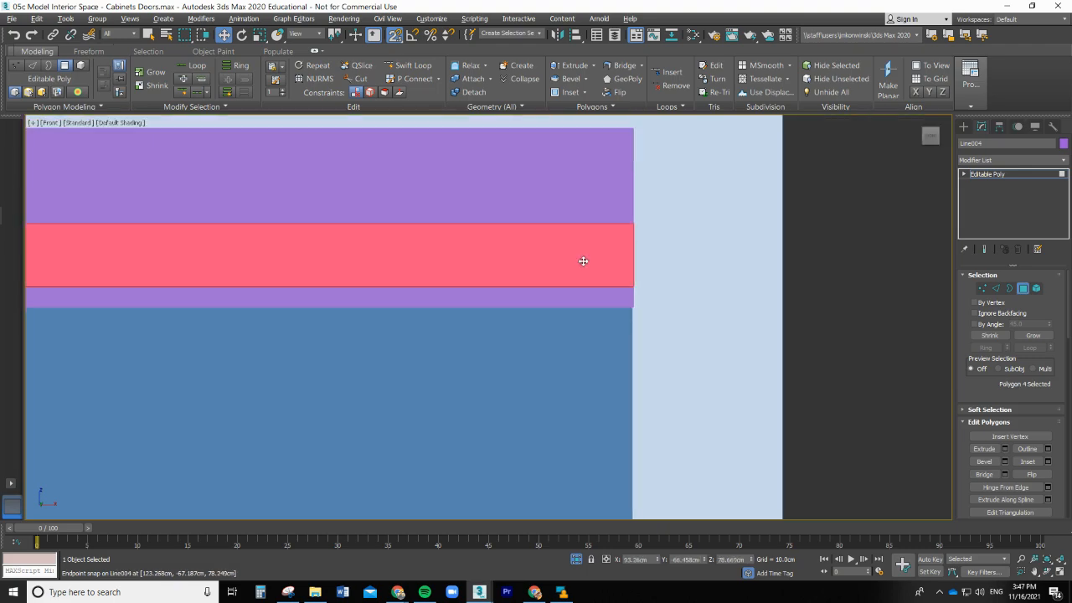
pyautogui.click(602, 300)
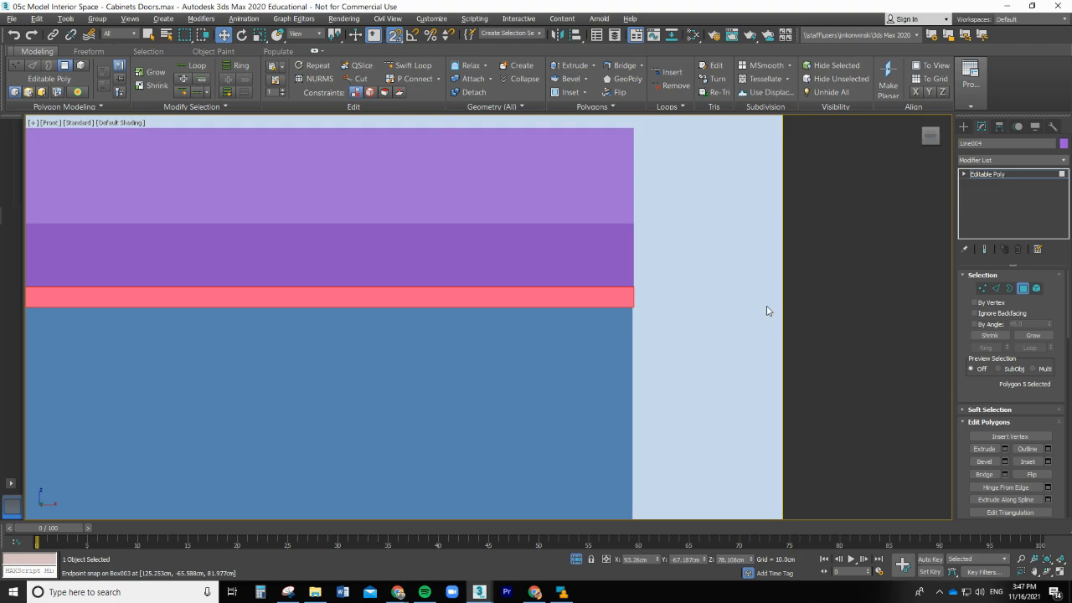
pyautogui.keyDown('alt'); pyautogui.moveTo(766, 311); pyautogui.dragTo(750, 311, button='middle'); pyautogui.keyUp('alt')
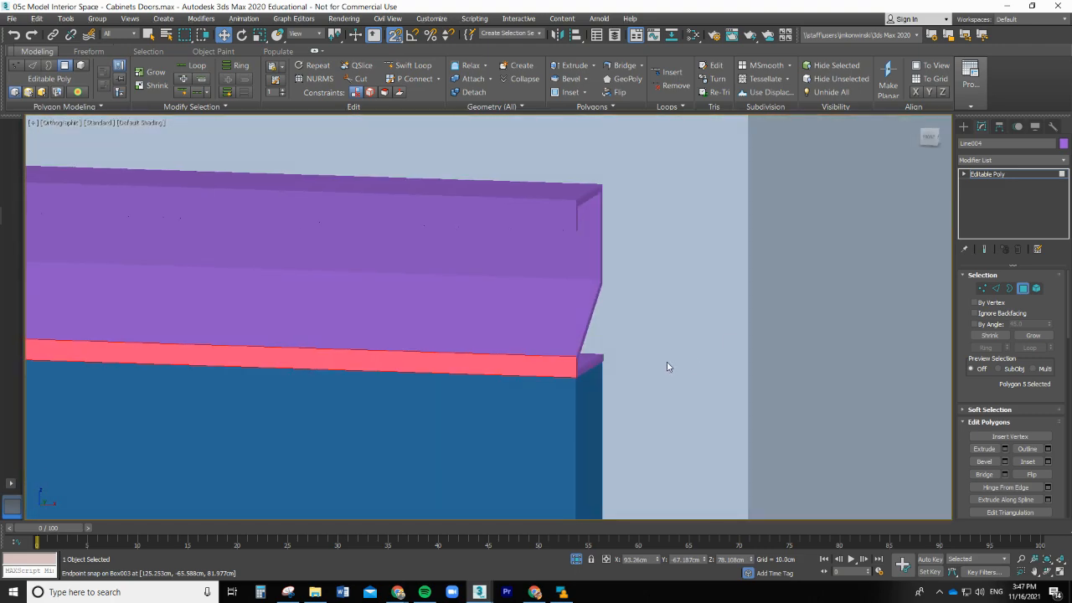
pyautogui.click(587, 367)
pyautogui.scroll(4, 558, 387)
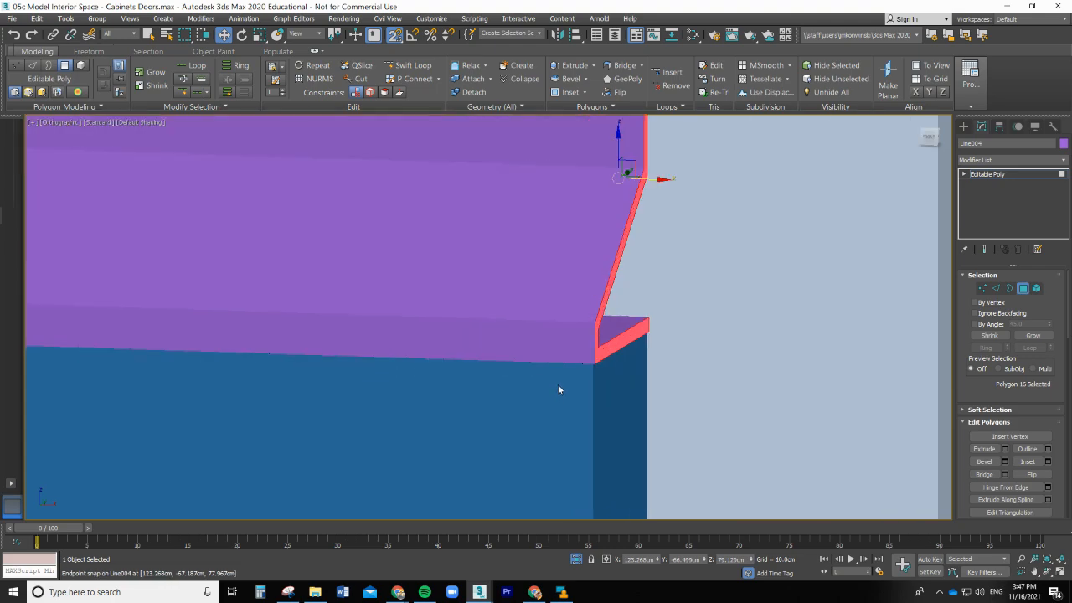
# Step: Try to align the handle's end polygon with the drawer front's outer edge along the X axis with snapping on
pyautogui.scroll(2, 576, 349)
pyautogui.scroll(-2, 657, 328)
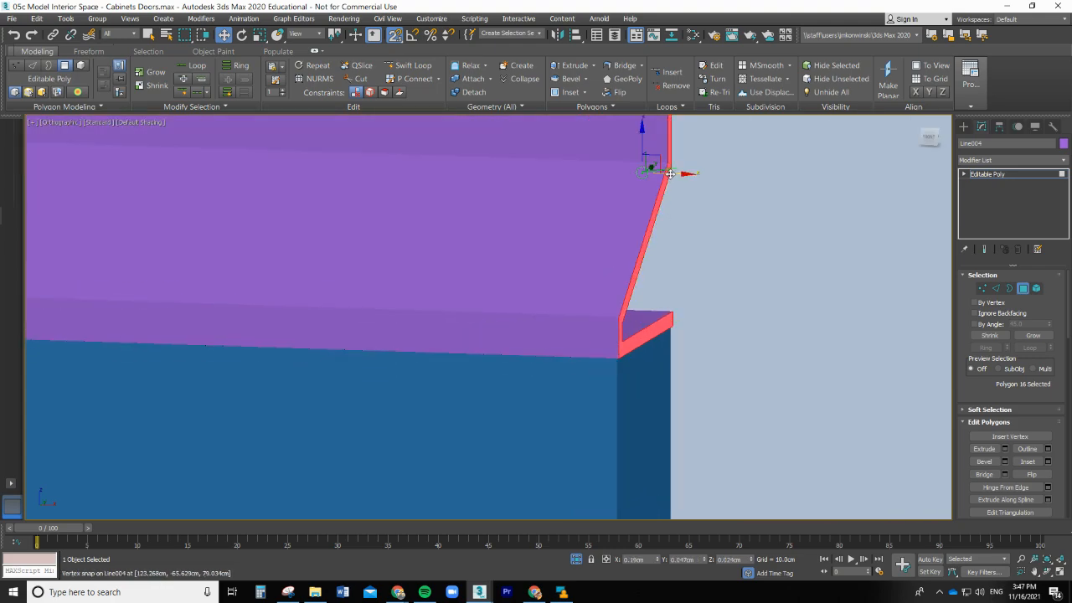
pyautogui.moveTo(670, 173)
pyautogui.mouseDown()
pyautogui.moveTo(651, 168)
pyautogui.moveTo(640, 180)
pyautogui.moveTo(669, 172)
pyautogui.mouseUp()
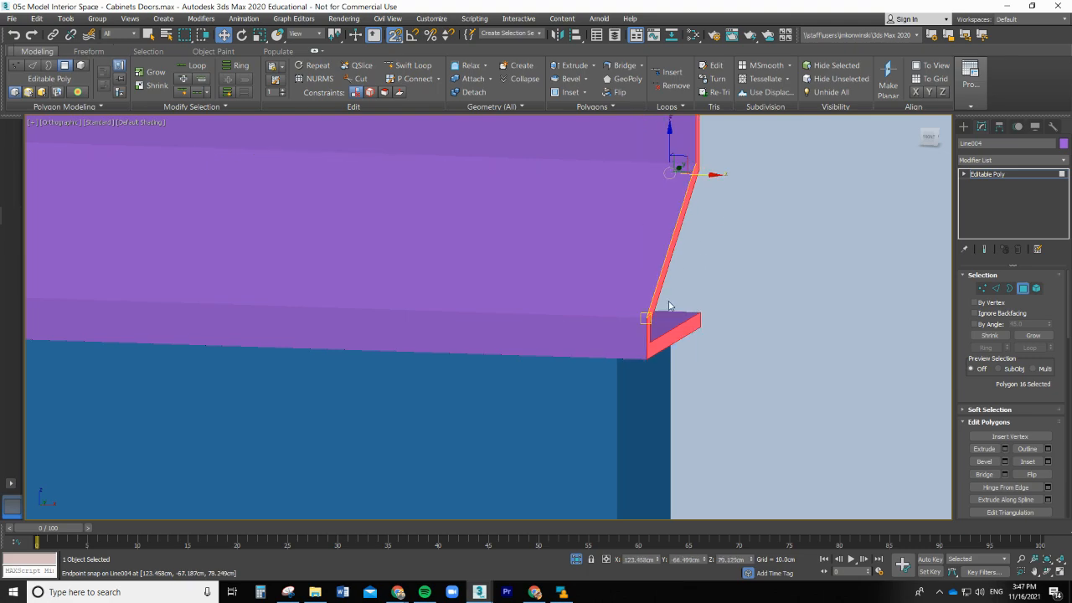
pyautogui.scroll(1, 669, 306)
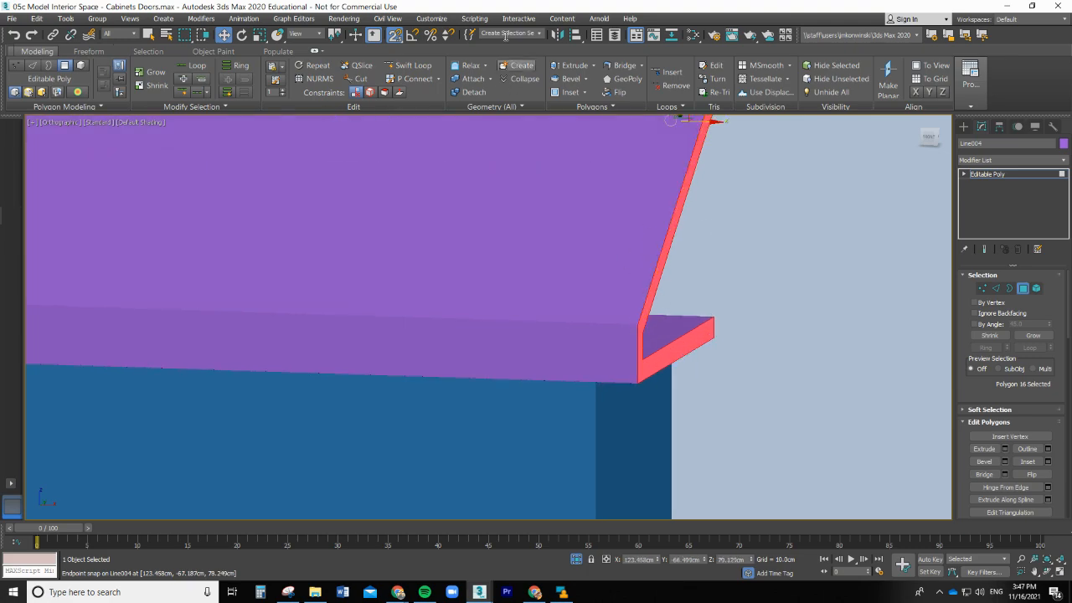
# Step: Turn off snapping, move the end polygon along X flush with the drawer front's outer edge, and deselect it
pyautogui.click(394, 35)
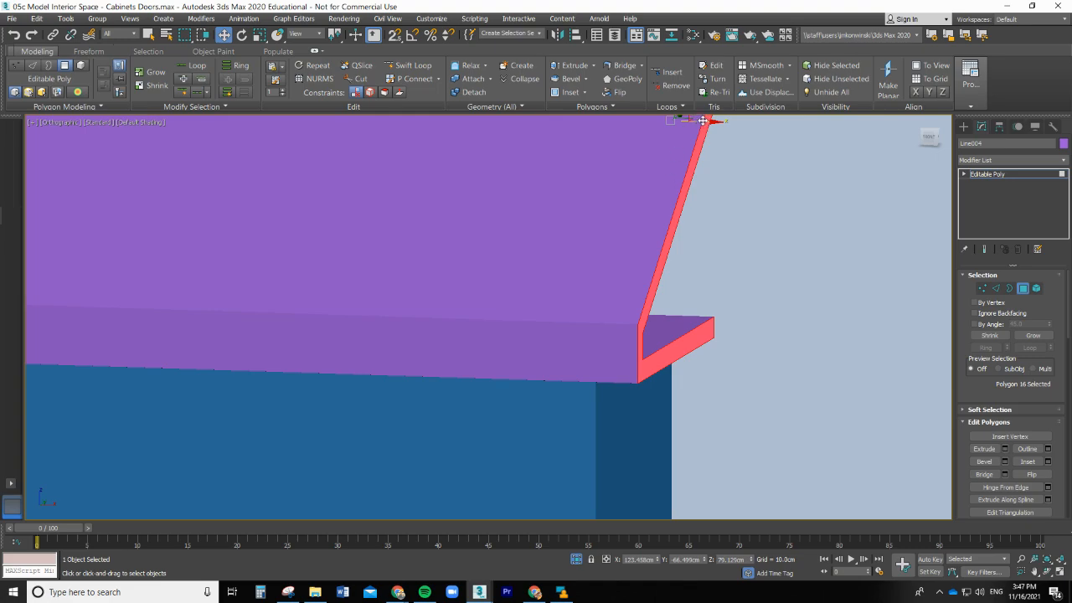
pyautogui.moveTo(702, 121); pyautogui.dragTo(662, 115)
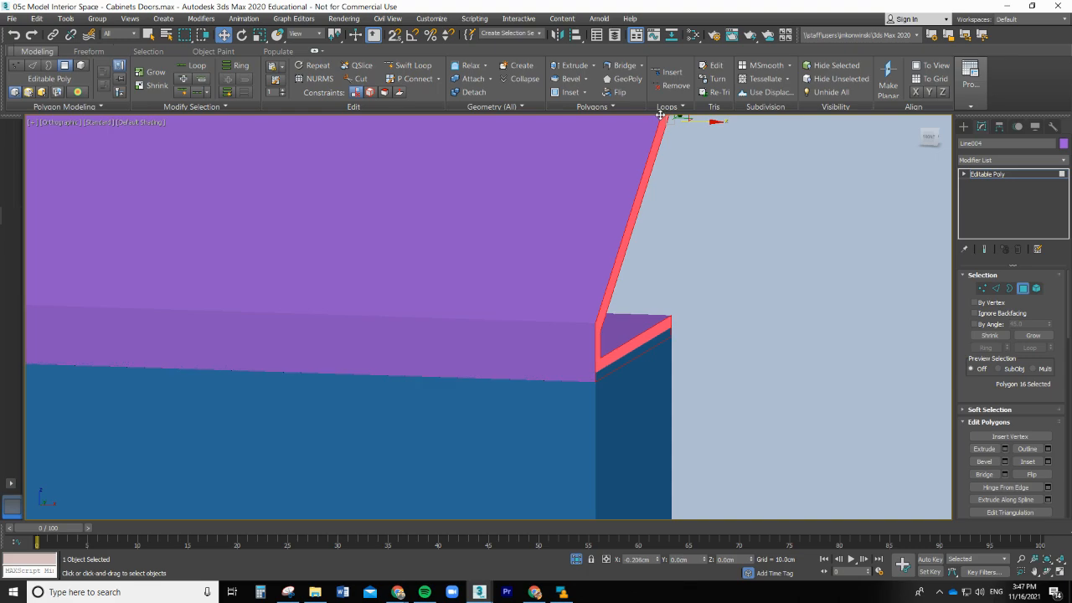
pyautogui.click(733, 242)
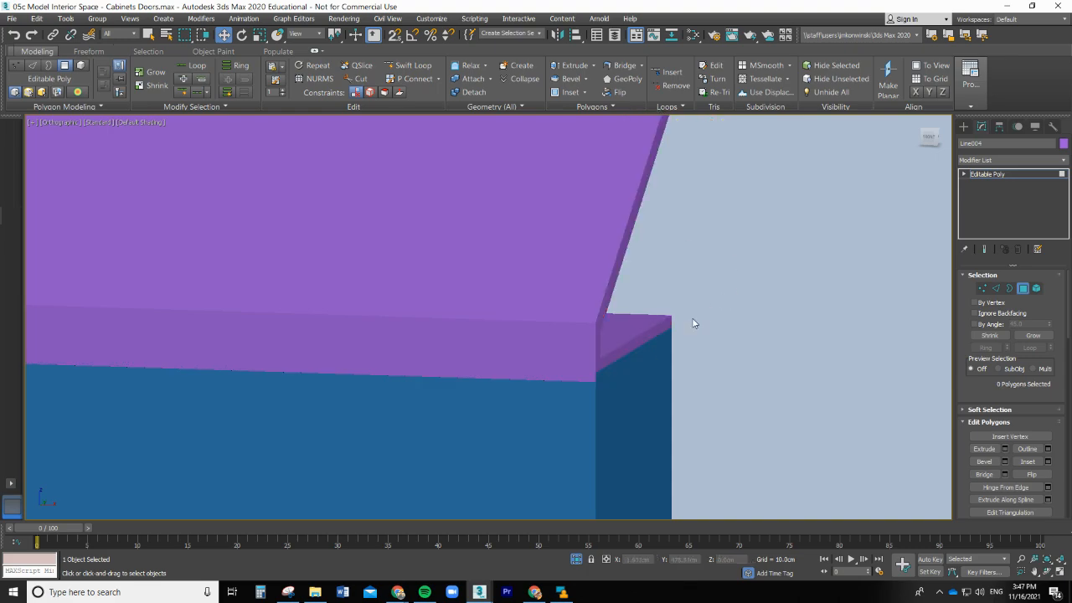
# Step: Switch to element level and select the whole handle above the top drawer front
pyautogui.click(566, 345)
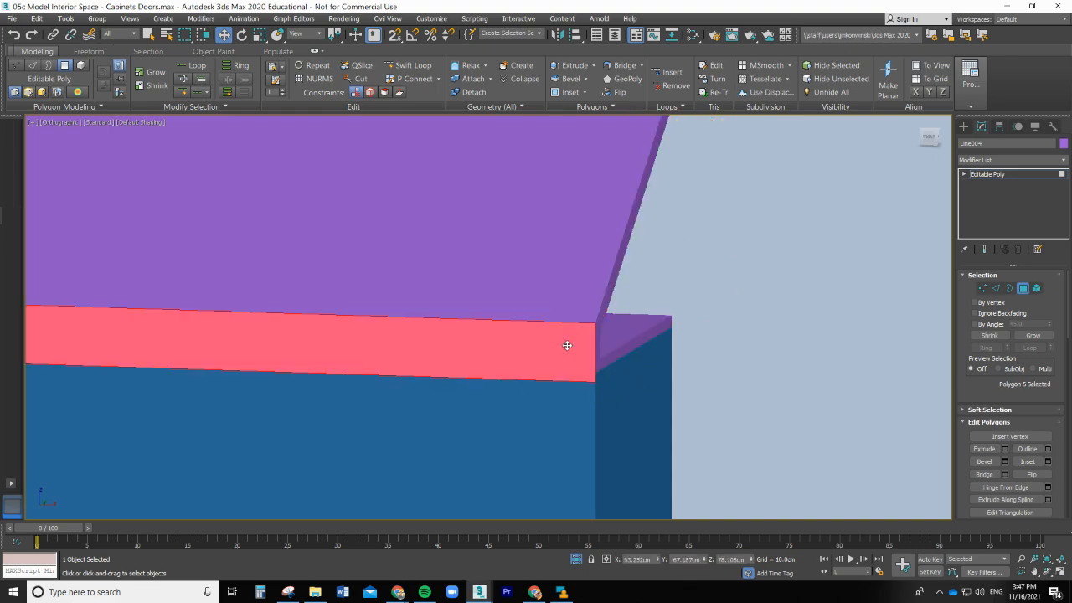
pyautogui.scroll(-5, 678, 321)
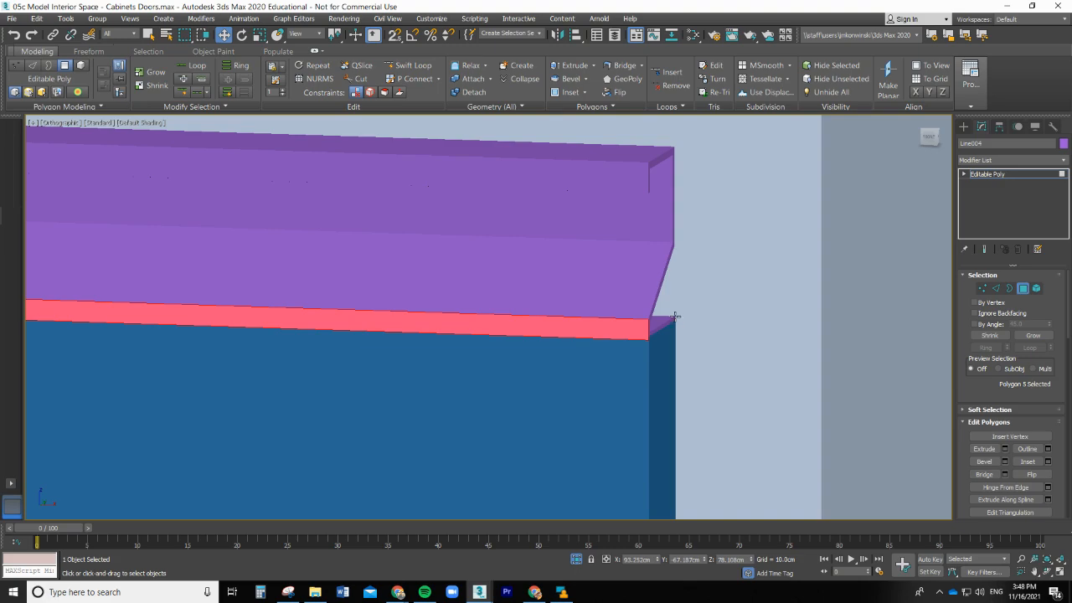
pyautogui.scroll(-2, 675, 317)
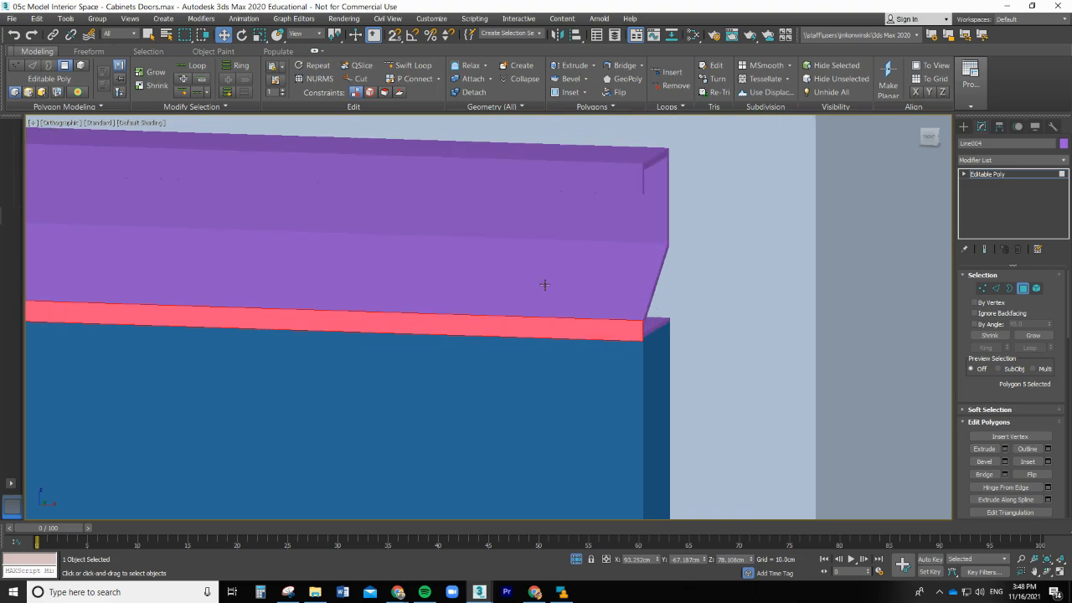
pyautogui.click(1036, 289)
pyautogui.click(585, 271)
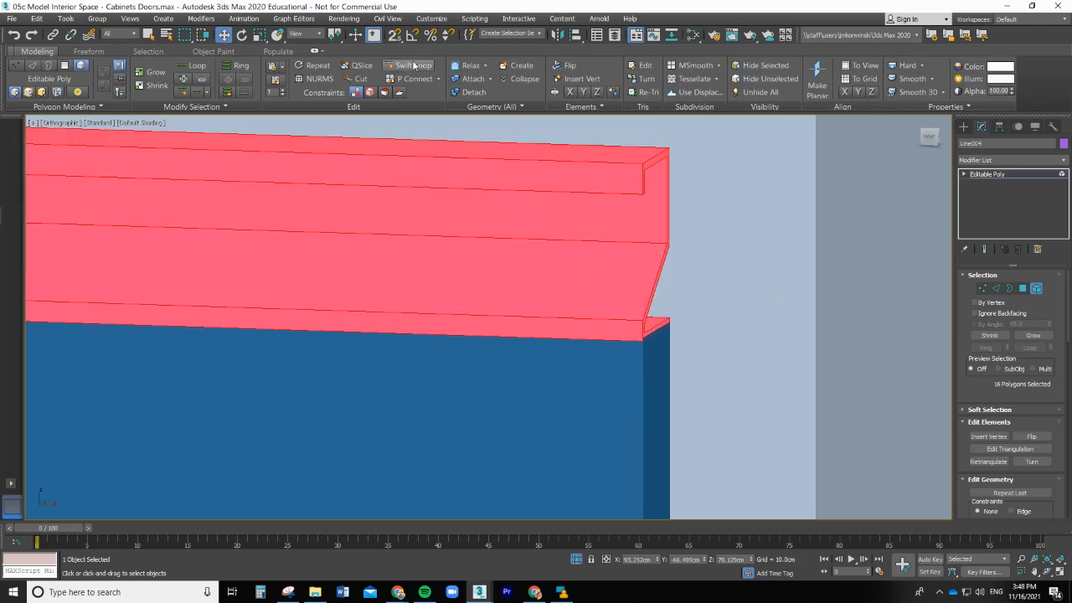
# Step: Move the handle element up very slightly along Z above the top drawer front, and keep it selected
pyautogui.click(226, 38)
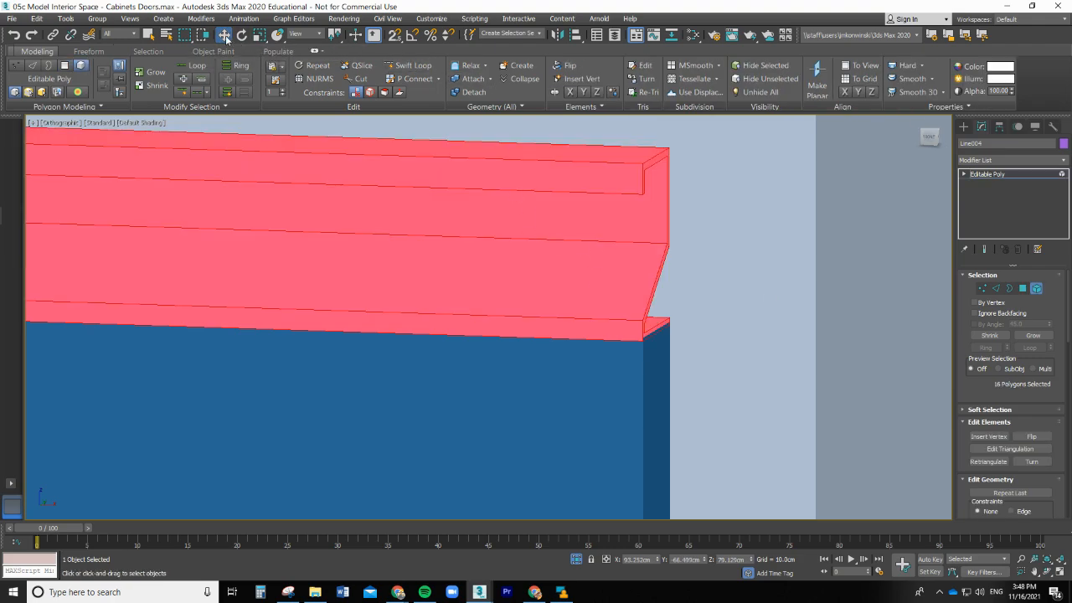
pyautogui.scroll(-5, 463, 181)
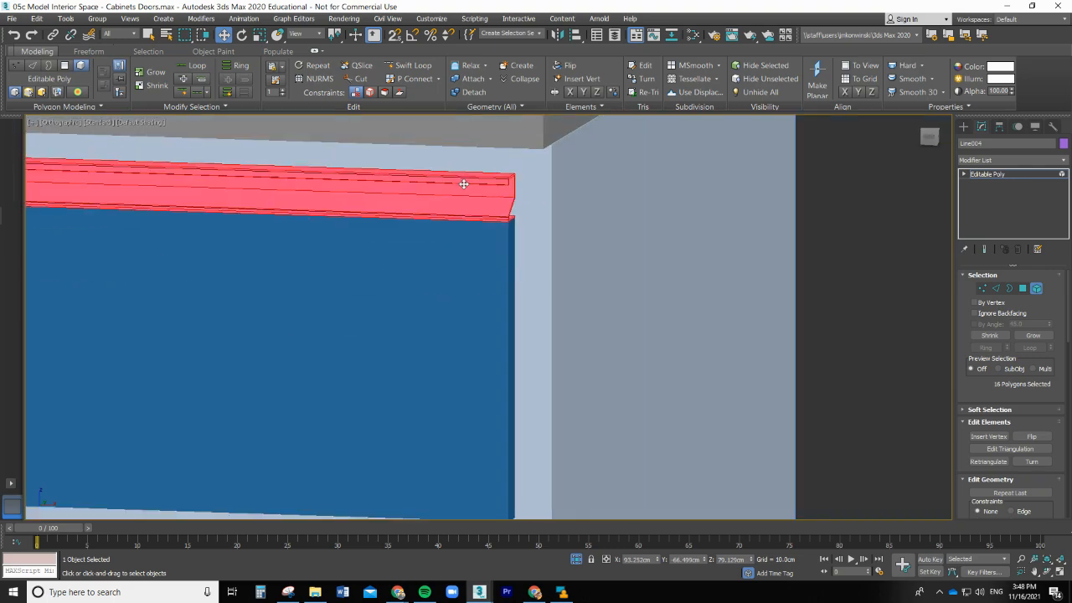
pyautogui.scroll(3, 108, 175)
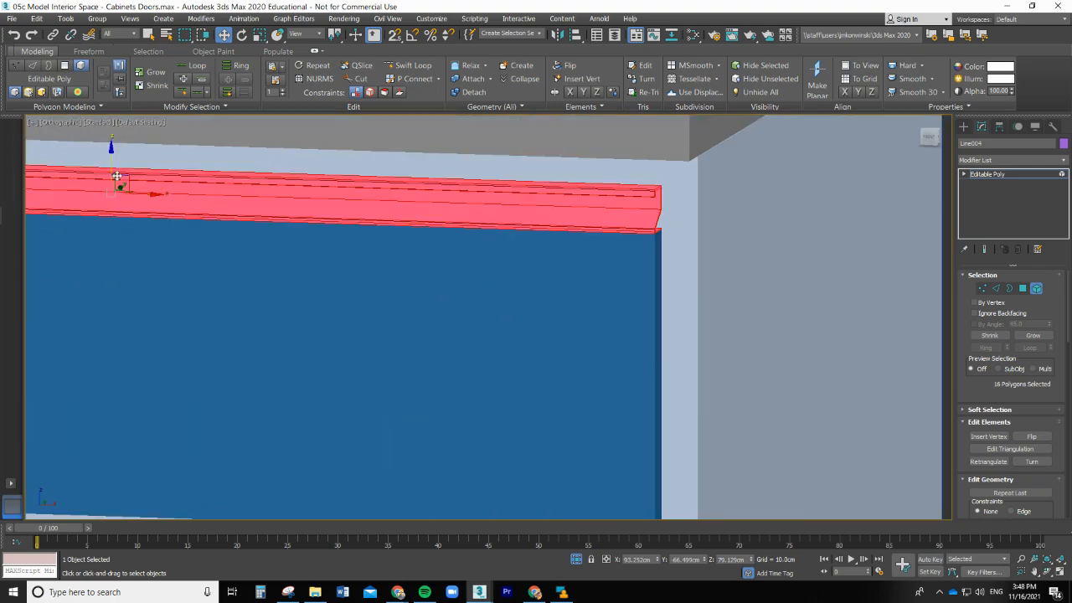
pyautogui.scroll(-2, 92, 181)
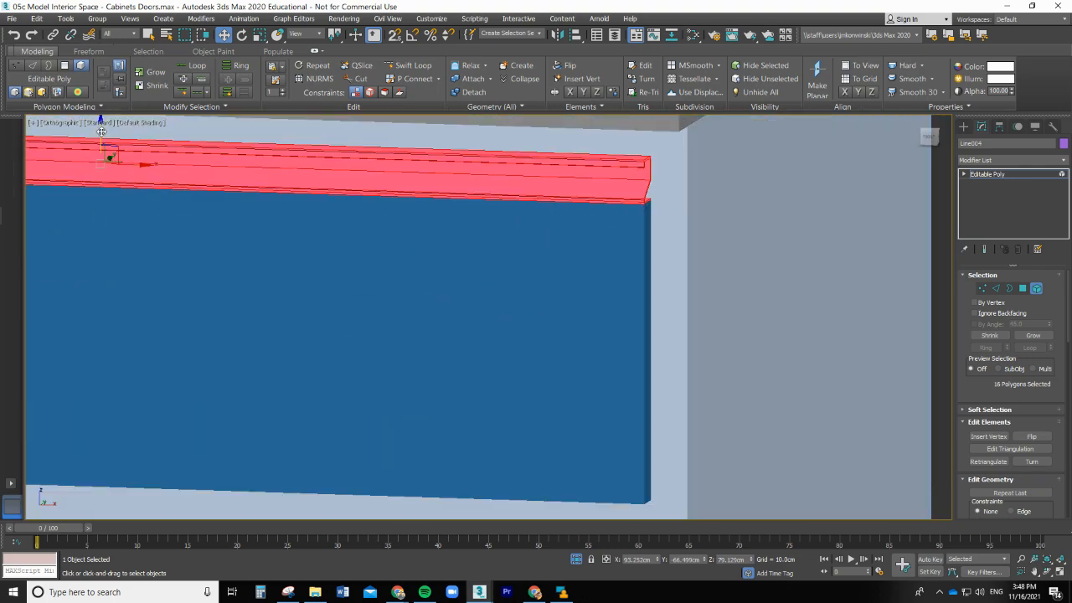
pyautogui.moveTo(100, 131); pyautogui.dragTo(100, 130)
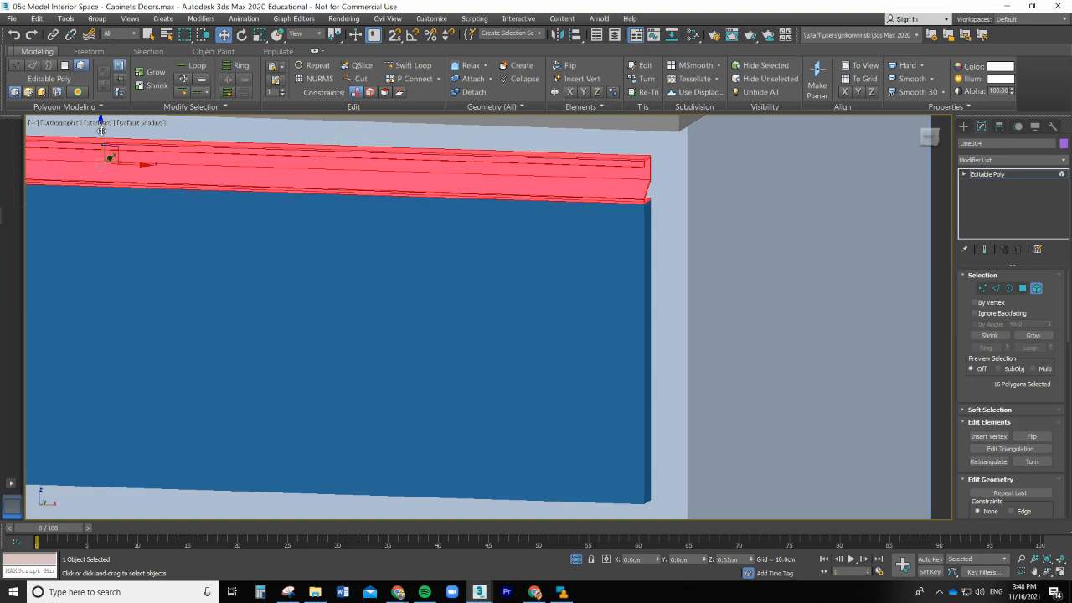
pyautogui.click(627, 240)
pyautogui.click(383, 184)
pyautogui.scroll(-5, 371, 193)
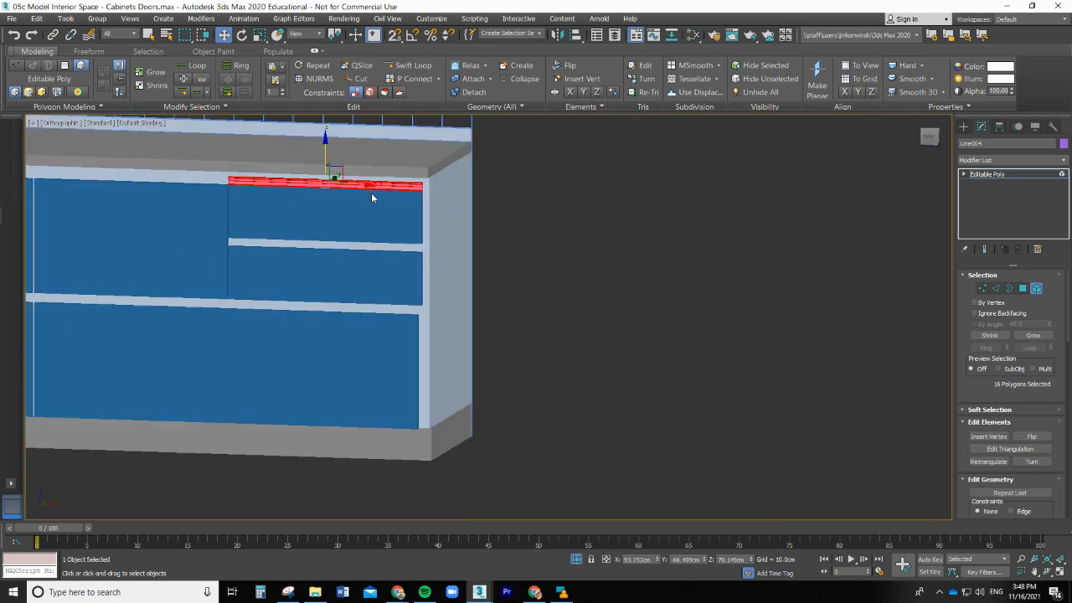
# Step: Turn on 3D snapping and restore the four-viewport layout
pyautogui.scroll(3, 132, 151)
pyautogui.scroll(-2, 672, 242)
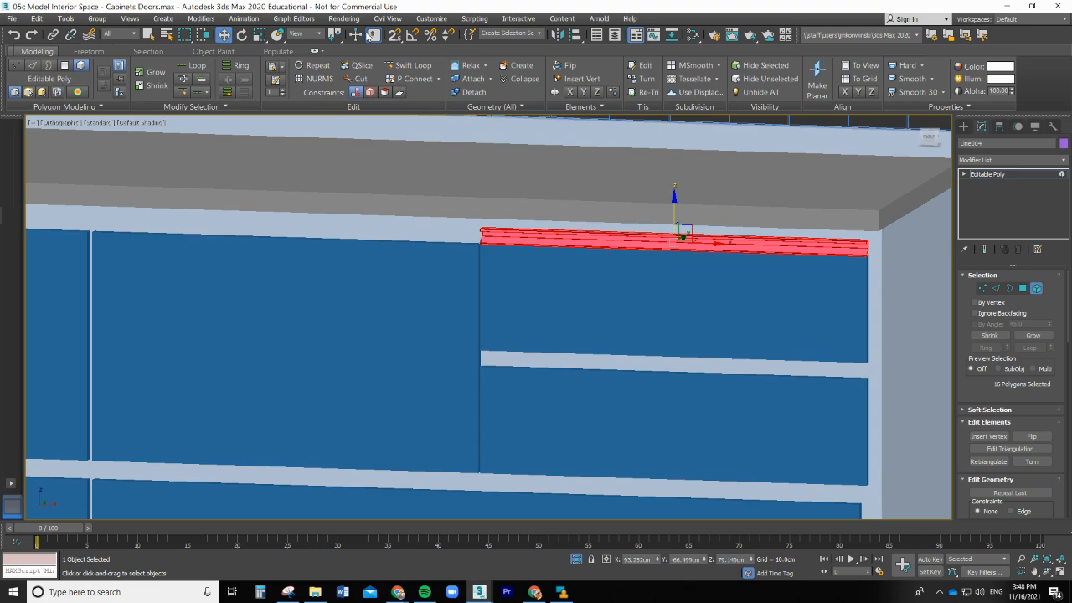
pyautogui.click(395, 36)
pyautogui.click(394, 92)
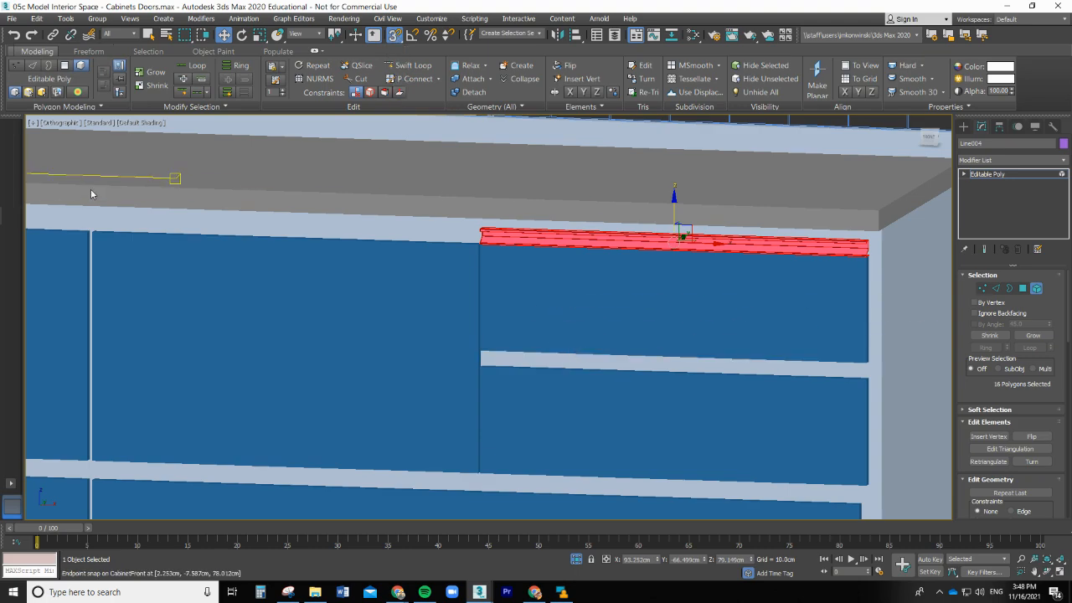
pyautogui.click(31, 123)
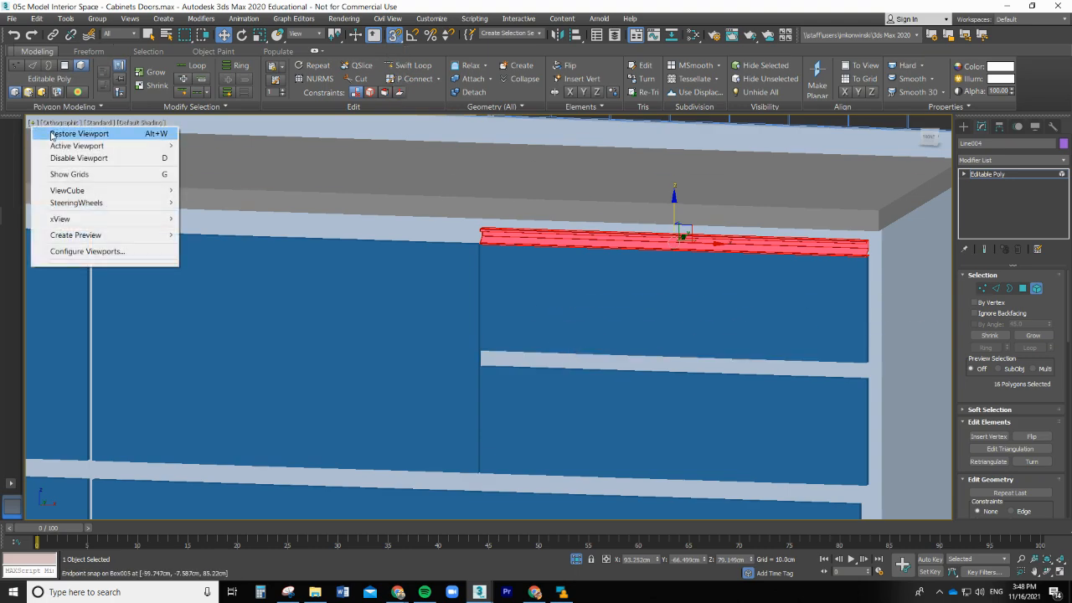
pyautogui.click(77, 133)
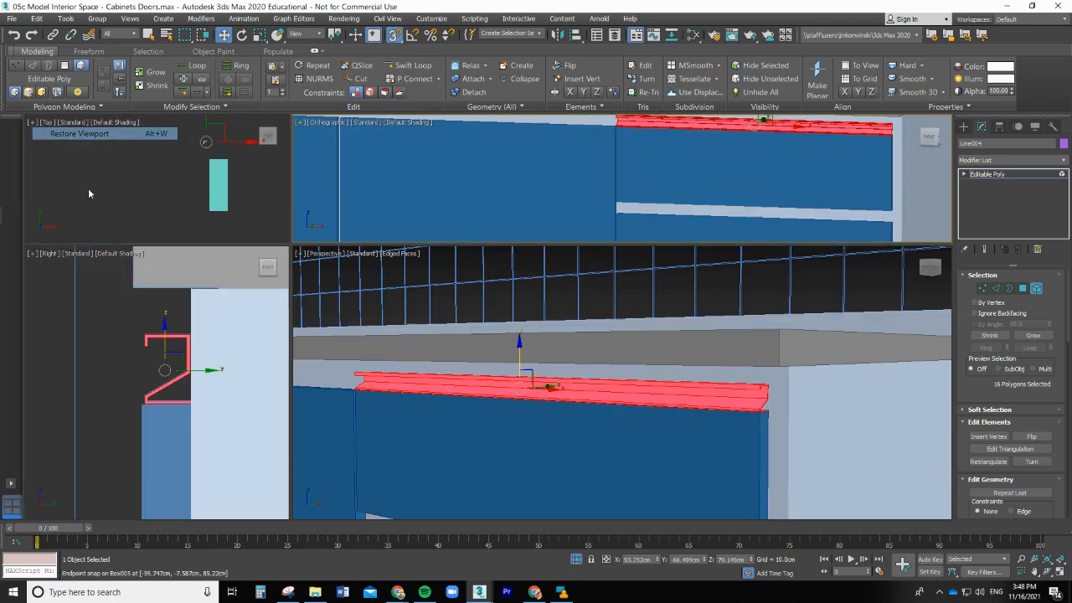
# Step: Set the orthographic viewport to the Front view, maximize it, and change snapping to 2.5D
pyautogui.click(318, 123)
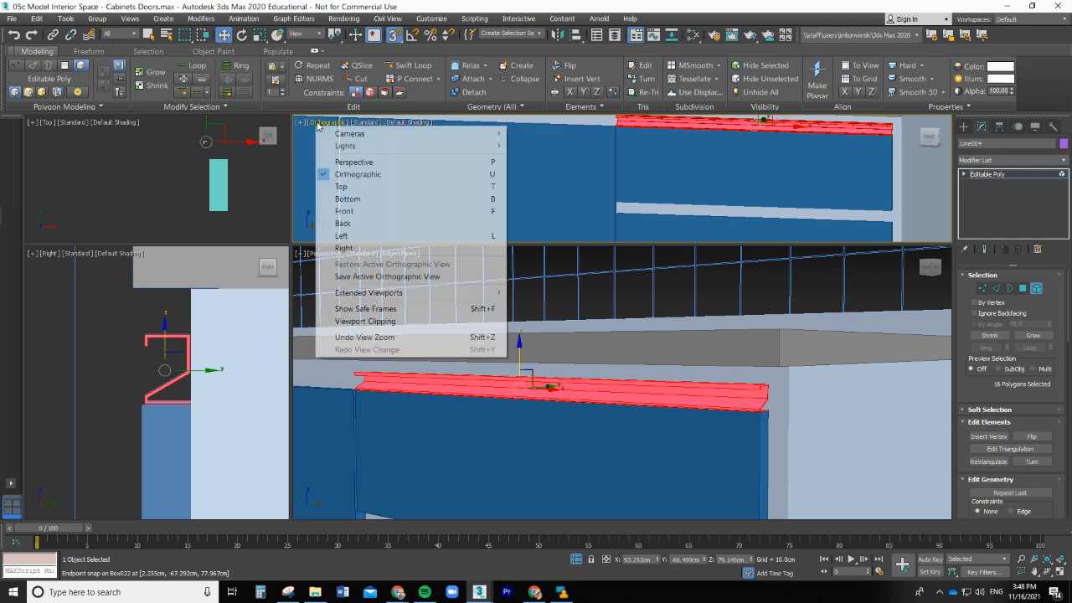
pyautogui.click(350, 212)
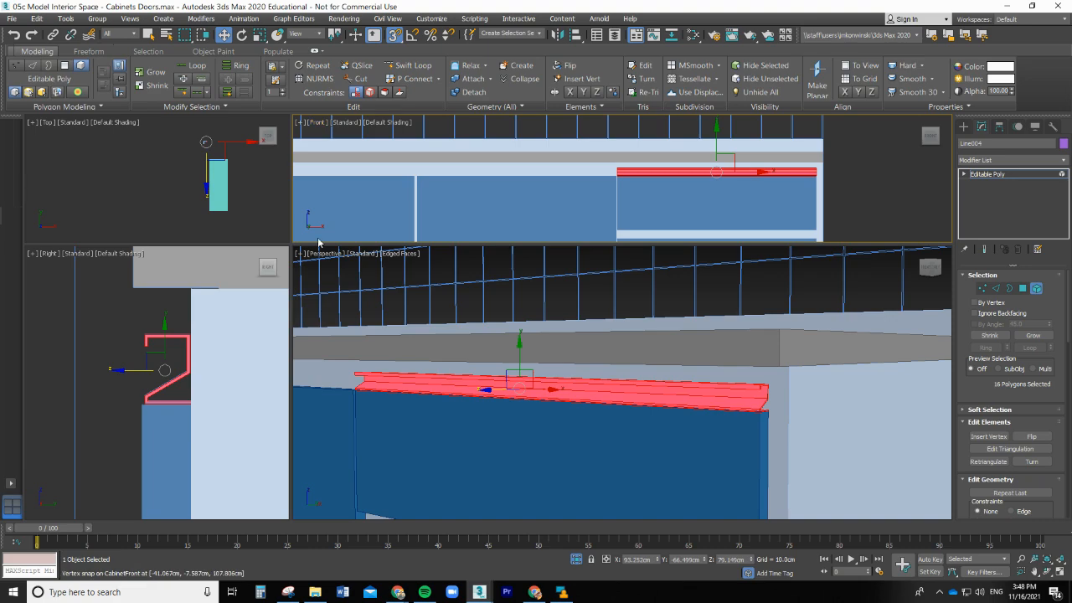
pyautogui.click(300, 252)
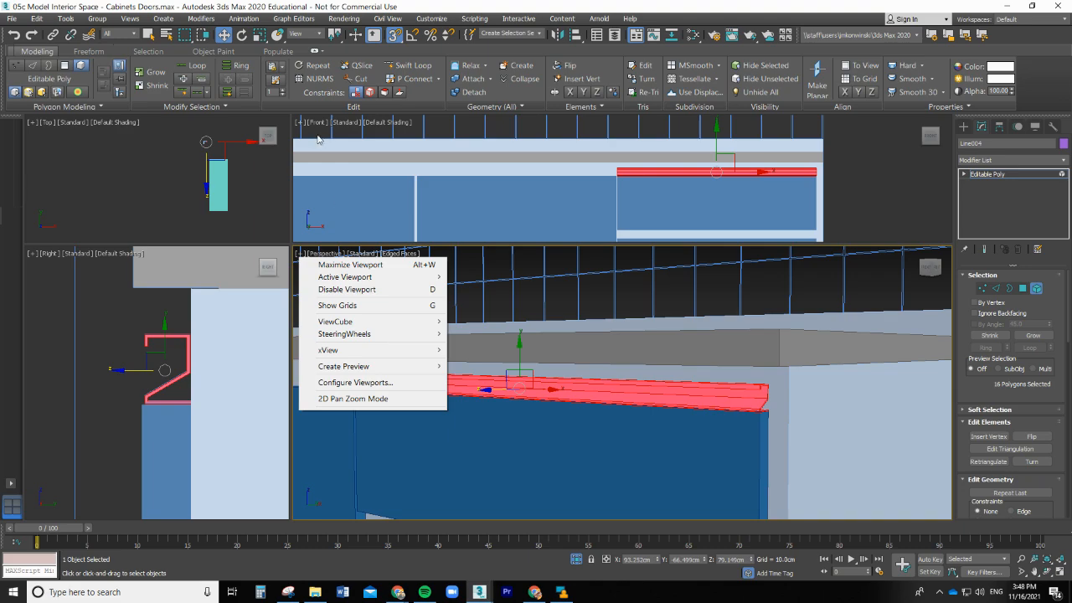
pyautogui.click(303, 124)
pyautogui.click(322, 133)
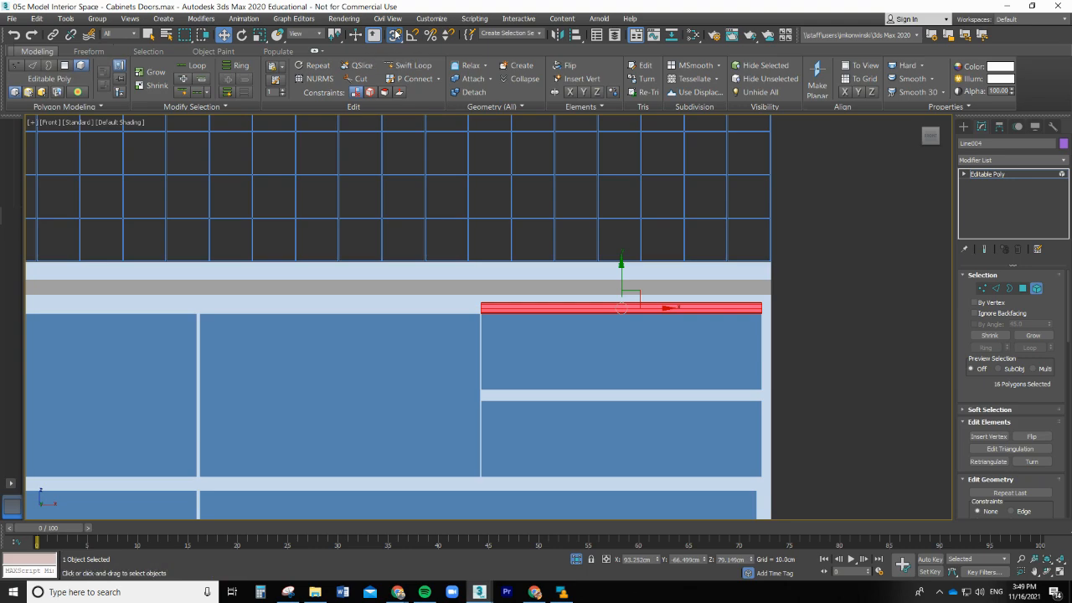
pyautogui.moveTo(396, 35); pyautogui.dragTo(394, 73)
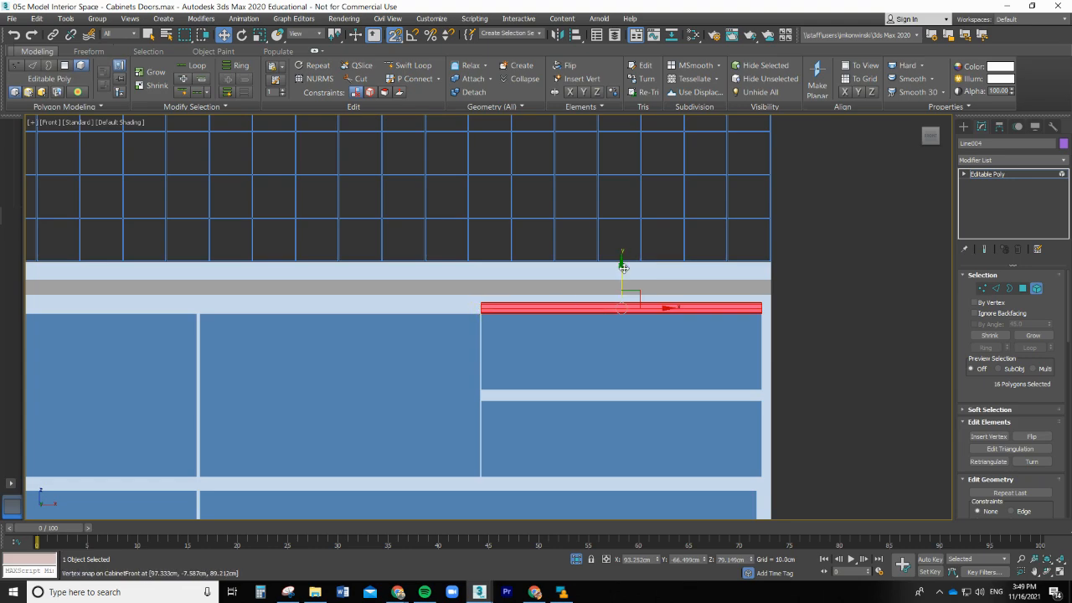
# Step: Try to clone the handle element straight down to the second drawer front, using Clone To Object
pyautogui.moveTo(621, 268); pyautogui.dragTo(617, 398)
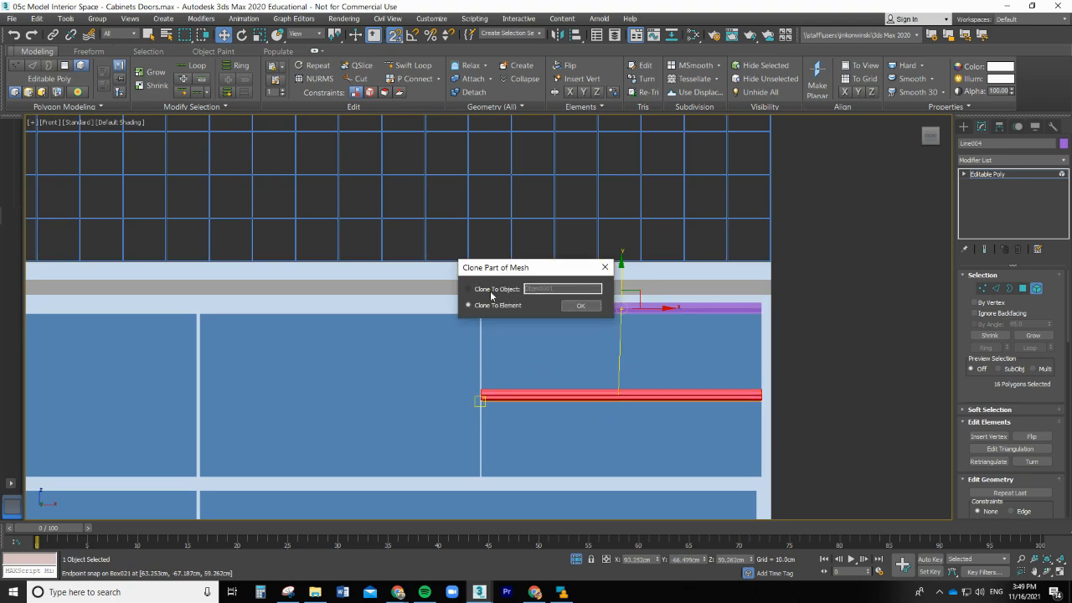
pyautogui.click(581, 308)
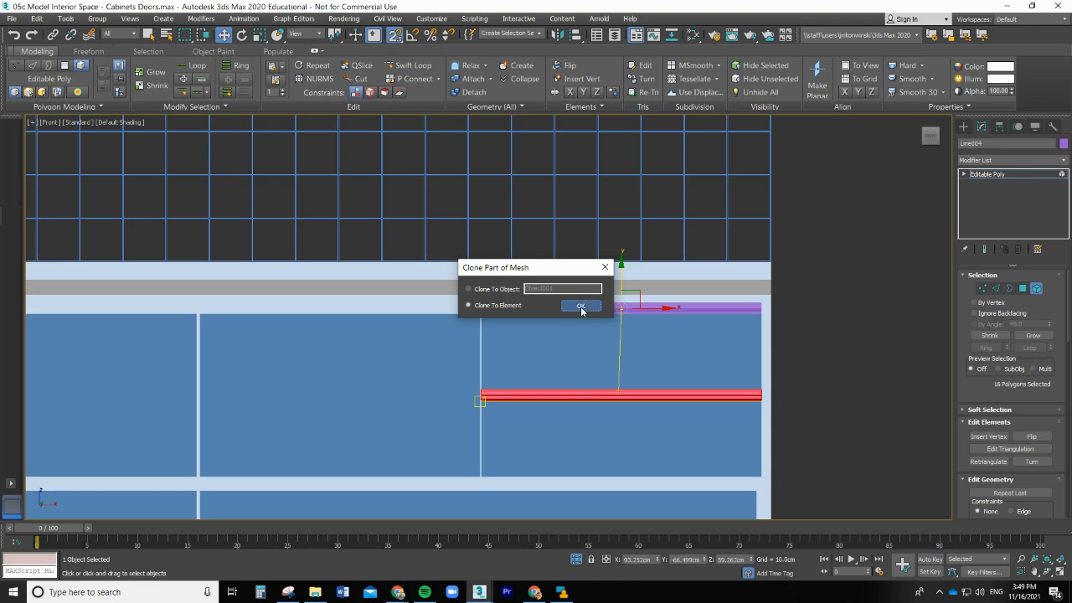
pyautogui.click(469, 290)
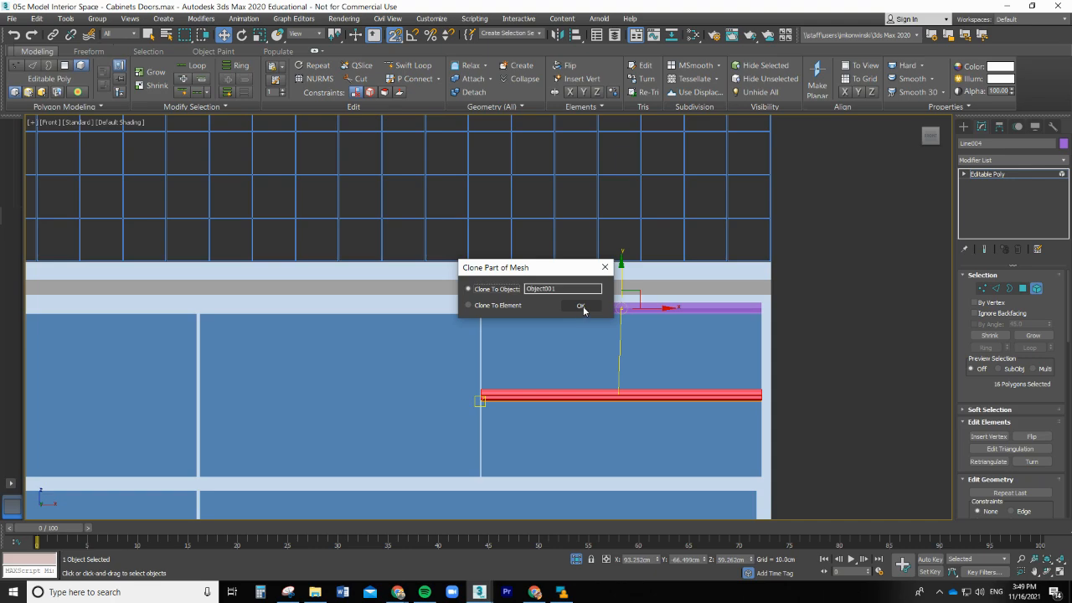
pyautogui.click(582, 307)
# Step: Examine the cloned handle's position at the second drawer front and undo the clone
pyautogui.scroll(4, 579, 376)
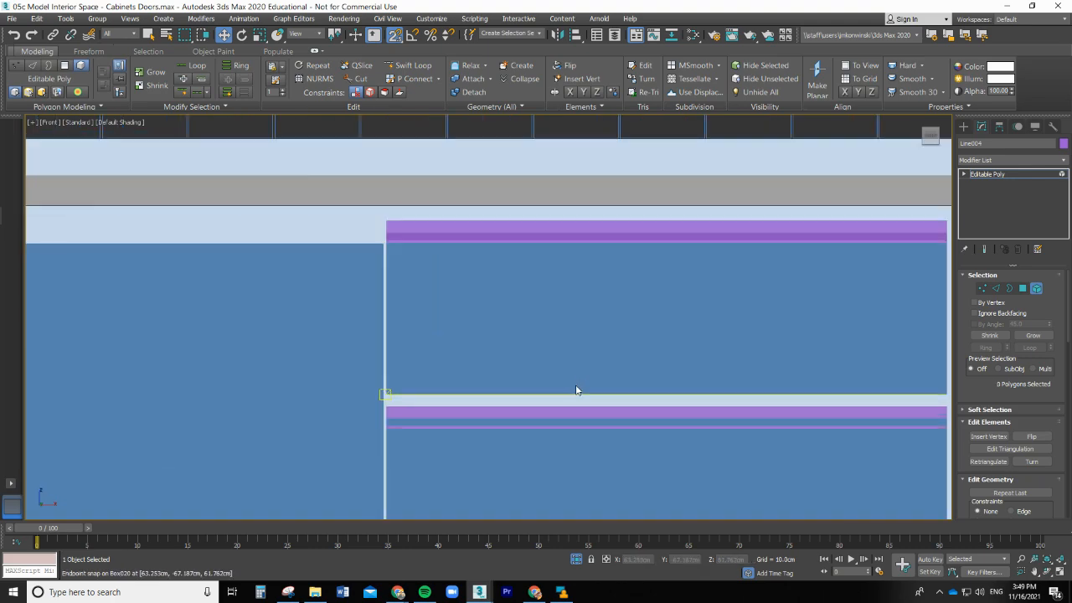
pyautogui.scroll(-2, 567, 395)
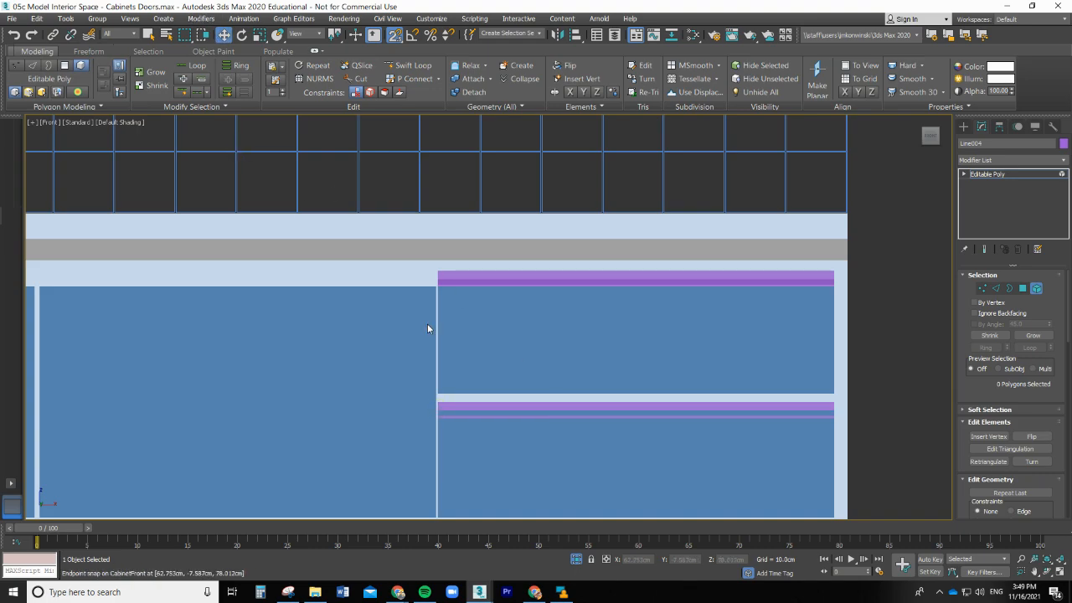
pyautogui.moveTo(525, 406); pyautogui.dragTo(439, 395)
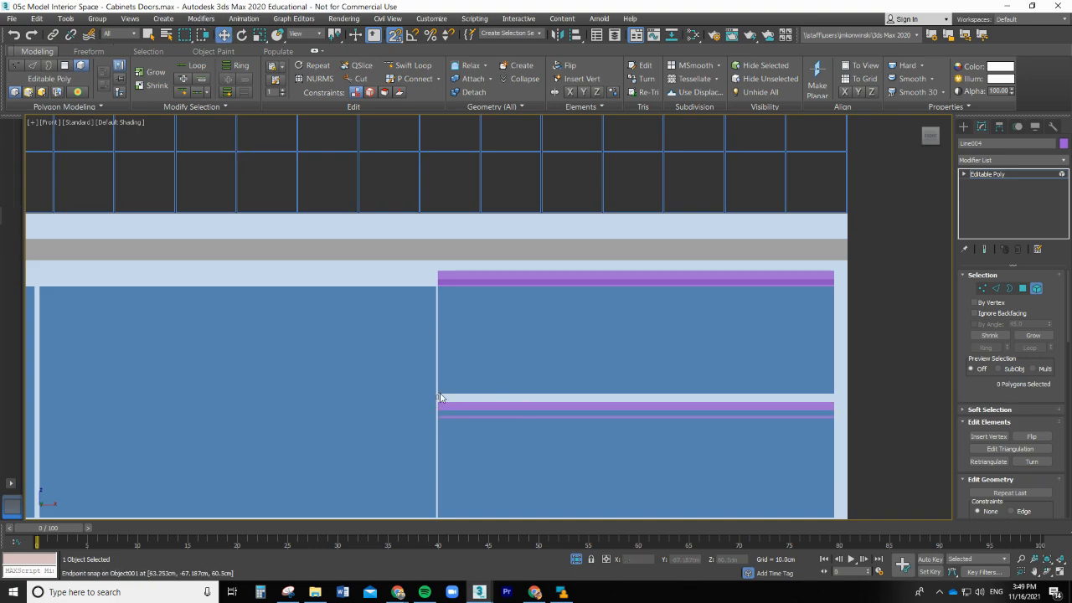
pyautogui.scroll(-3, 473, 403)
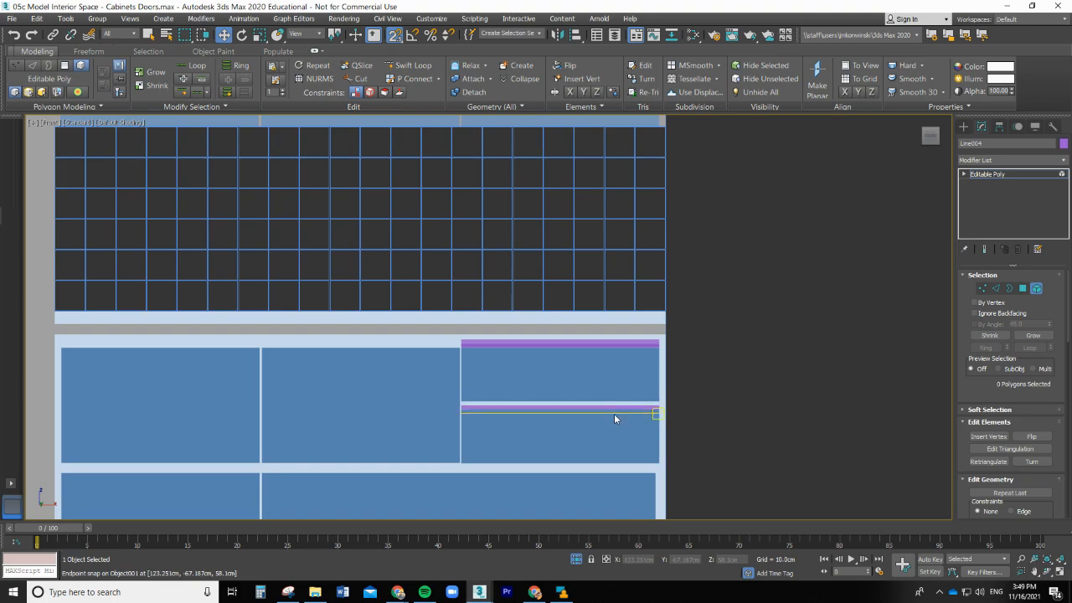
pyautogui.scroll(5, 616, 409)
pyautogui.scroll(-2, 646, 387)
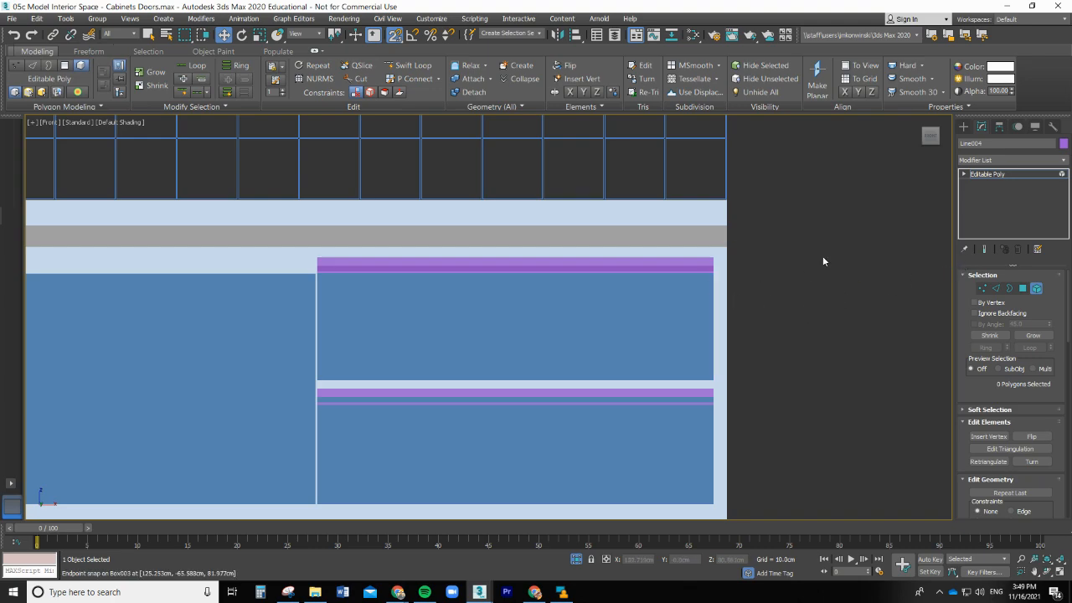
pyautogui.scroll(3, 553, 202)
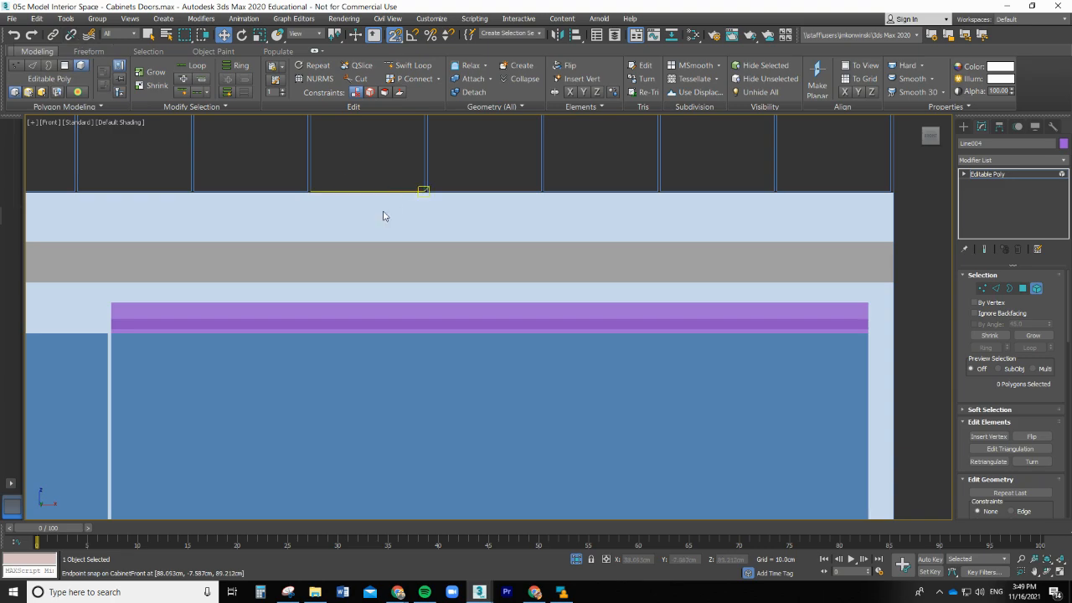
pyautogui.scroll(-4, 385, 220)
pyautogui.click(350, 351)
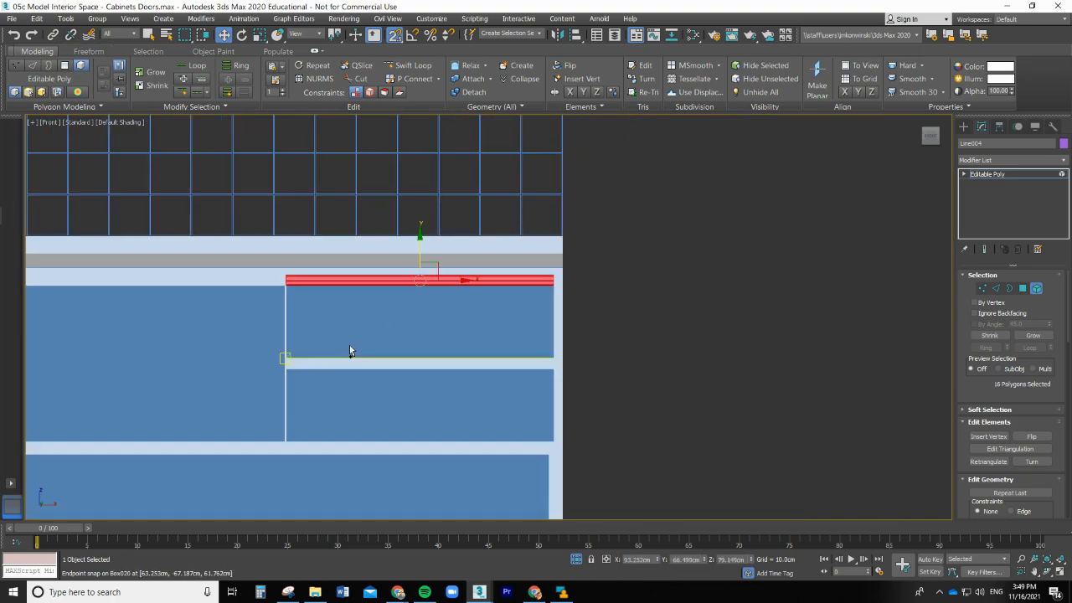
# Step: Leave element level and clone the whole handle object as an Instance, snapped down to the top edge of the second drawer front
pyautogui.scroll(2, 410, 285)
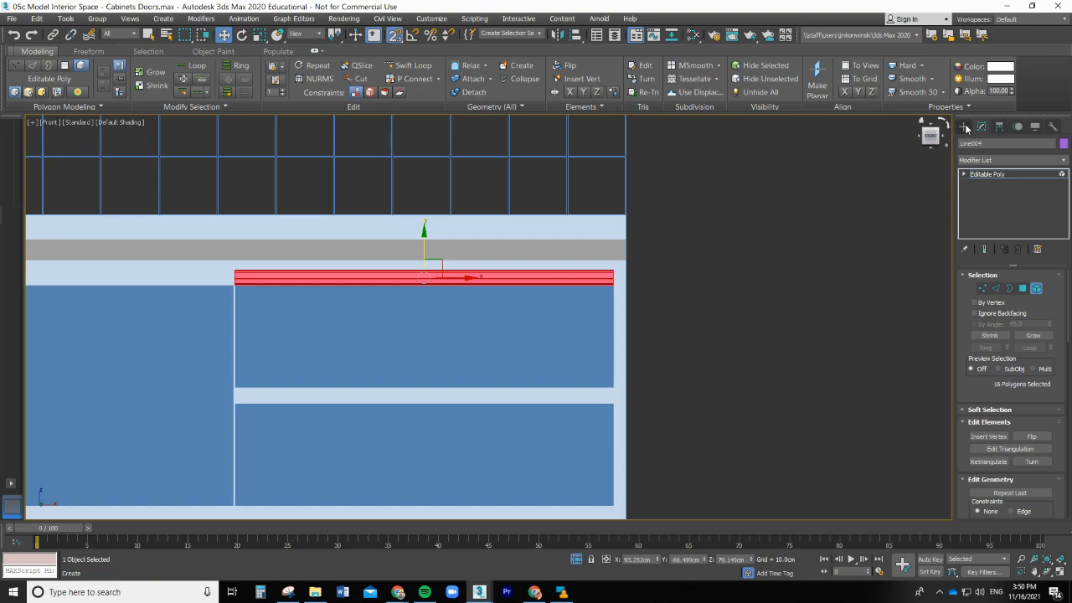
pyautogui.click(999, 127)
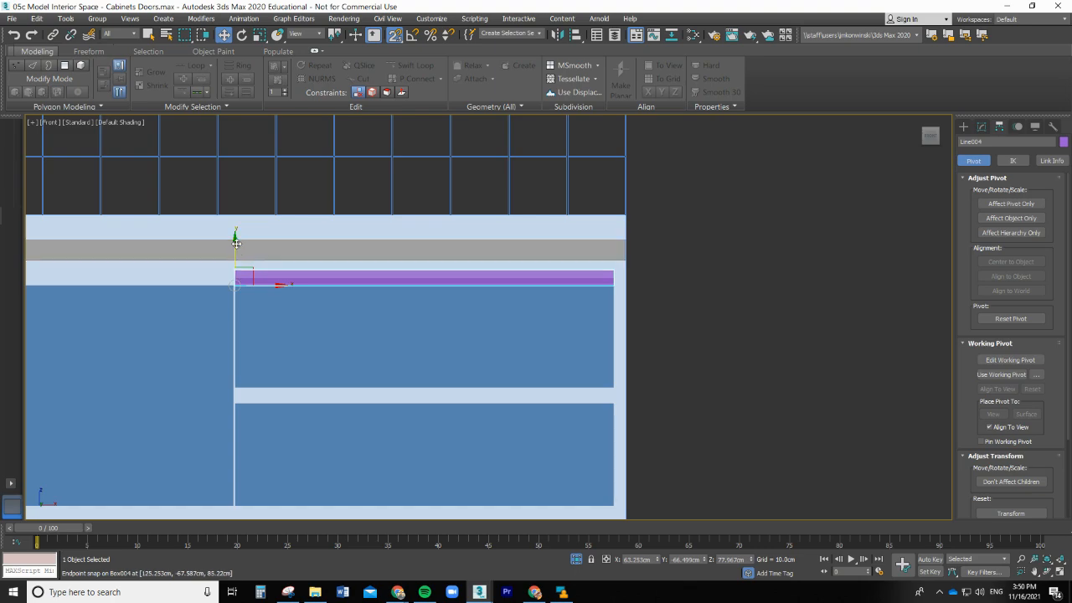
pyautogui.keyDown('shift'); pyautogui.moveTo(234, 245); pyautogui.dragTo(240, 404); pyautogui.keyUp('shift')
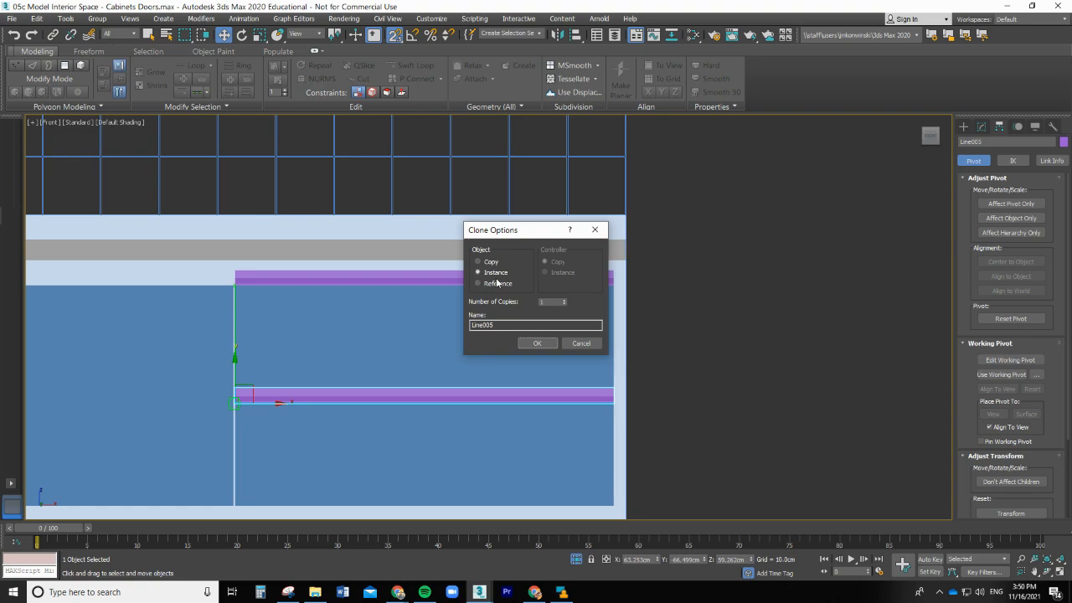
pyautogui.click(536, 343)
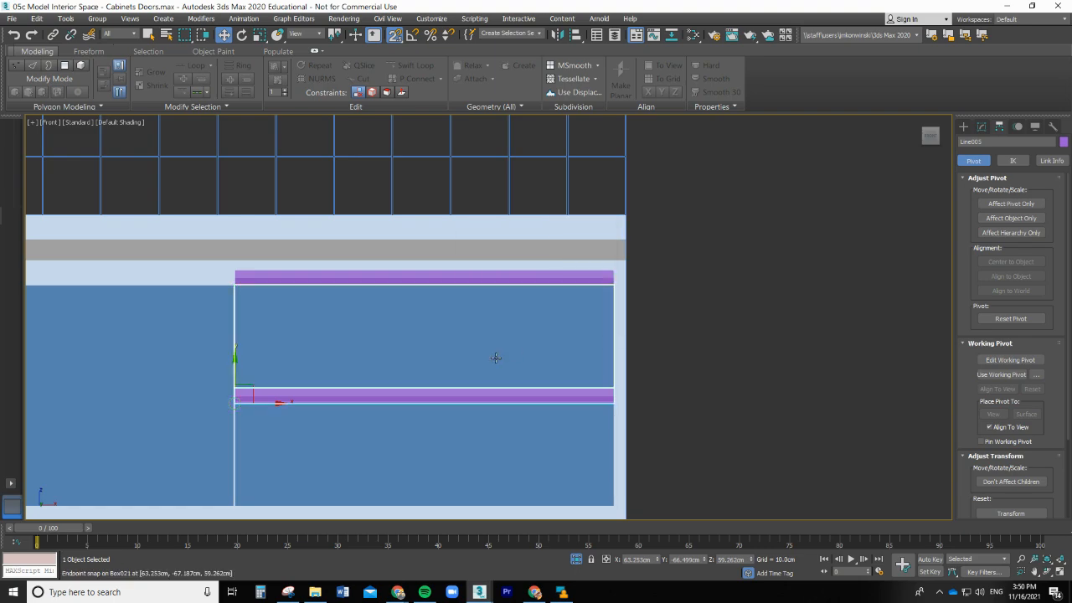
# Step: Clone the second drawer's handle down as an Instance, snapped to the top edge of the wide bottom front
pyautogui.scroll(-2, 374, 419)
pyautogui.scroll(3, 333, 478)
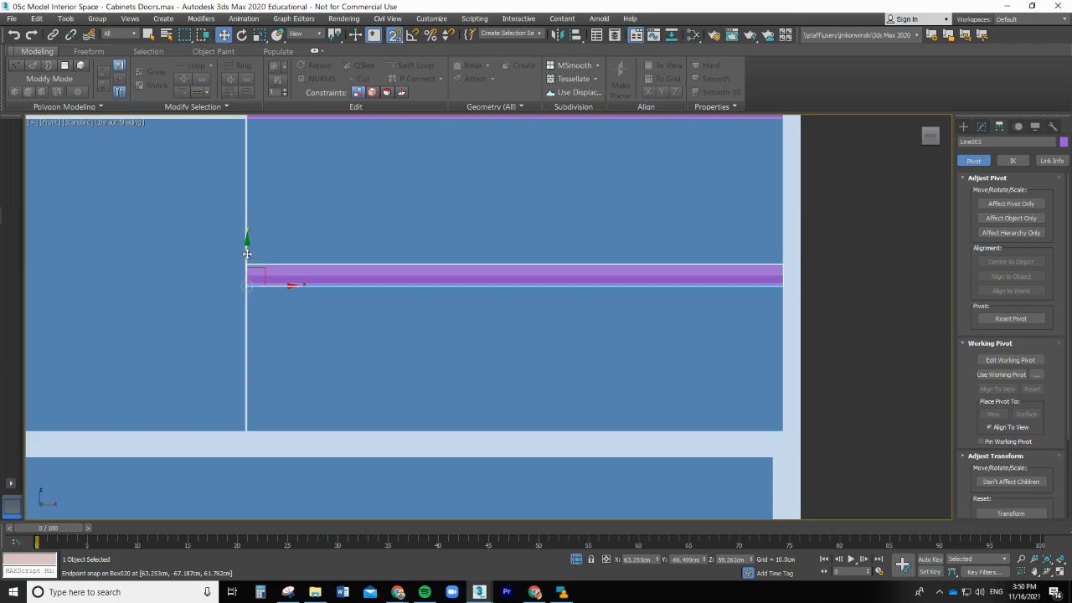
pyautogui.keyDown('shift'); pyautogui.moveTo(247, 253); pyautogui.dragTo(250, 457); pyautogui.keyUp('shift')
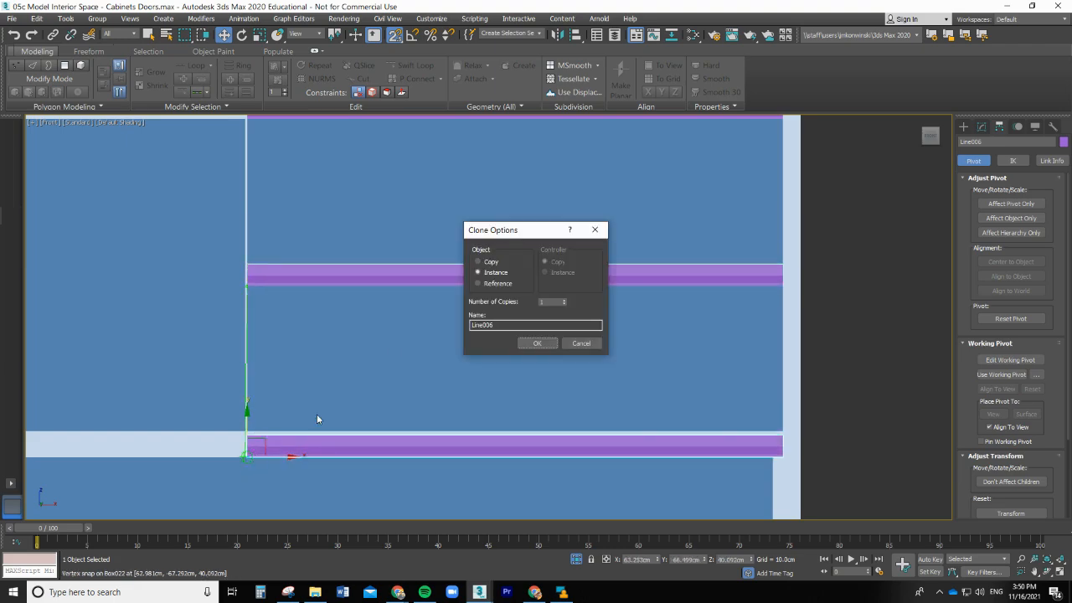
pyautogui.click(538, 343)
# Step: Clone the bottom front's handle sideways as an Instance, snapped to the wide front's left corner
pyautogui.scroll(-5, 441, 395)
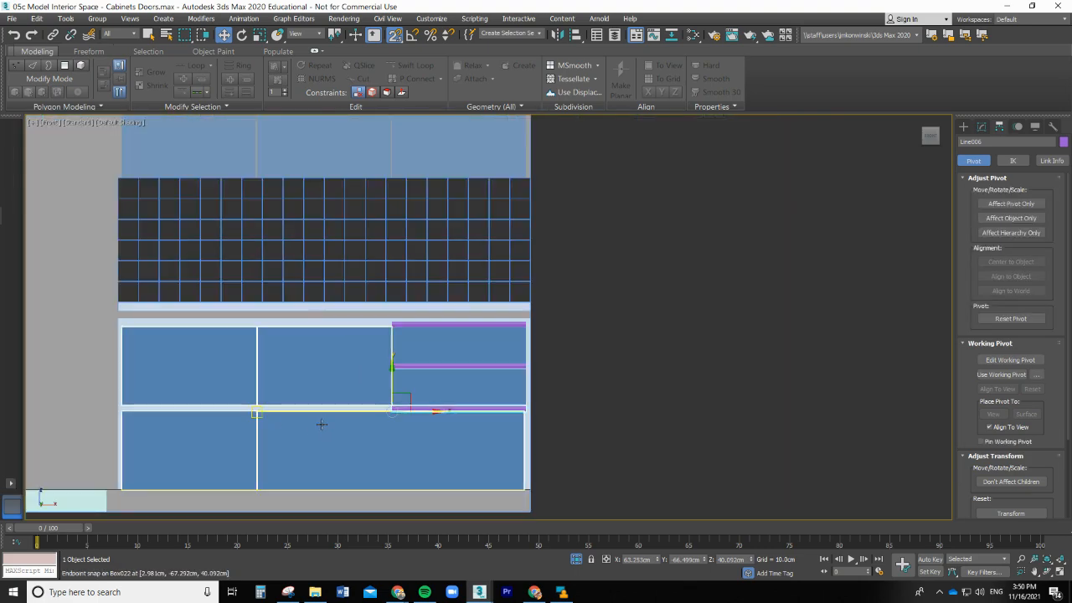
pyautogui.scroll(6, 322, 425)
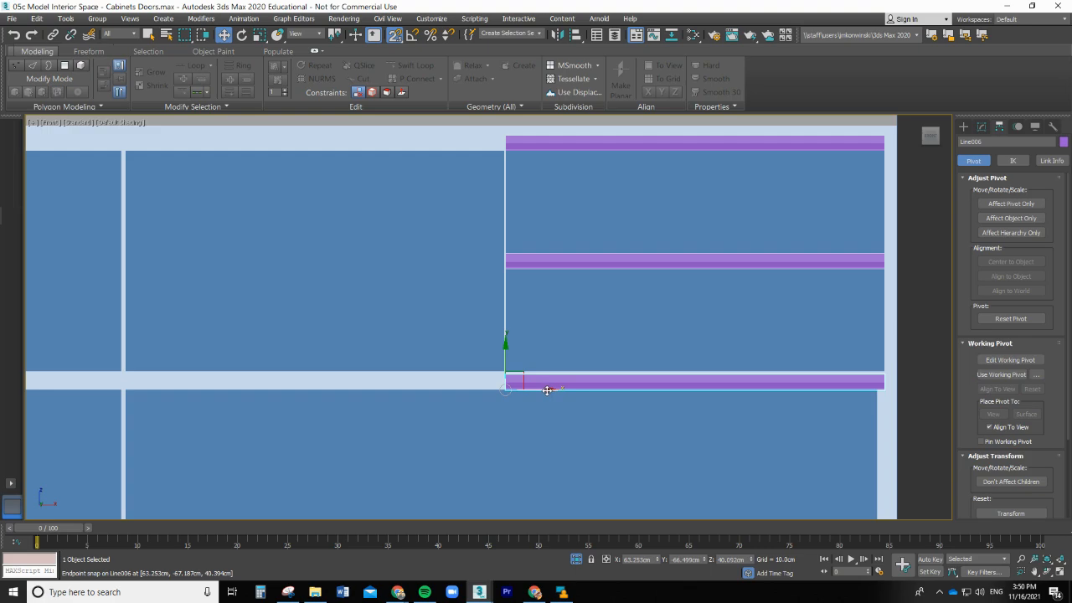
pyautogui.keyDown('shift'); pyautogui.moveTo(547, 390); pyautogui.dragTo(126, 390); pyautogui.keyUp('shift')
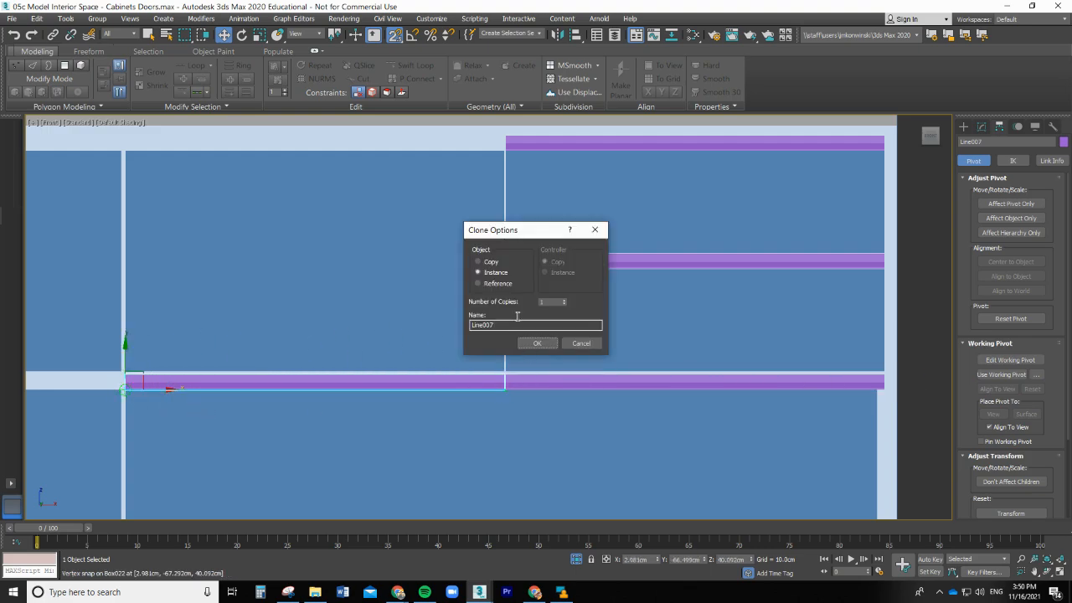
pyautogui.click(537, 342)
# Step: Select the top drawer's handle and clone it as an Instance along X to the top edge of the middle upper-row front
pyautogui.scroll(-4, 268, 423)
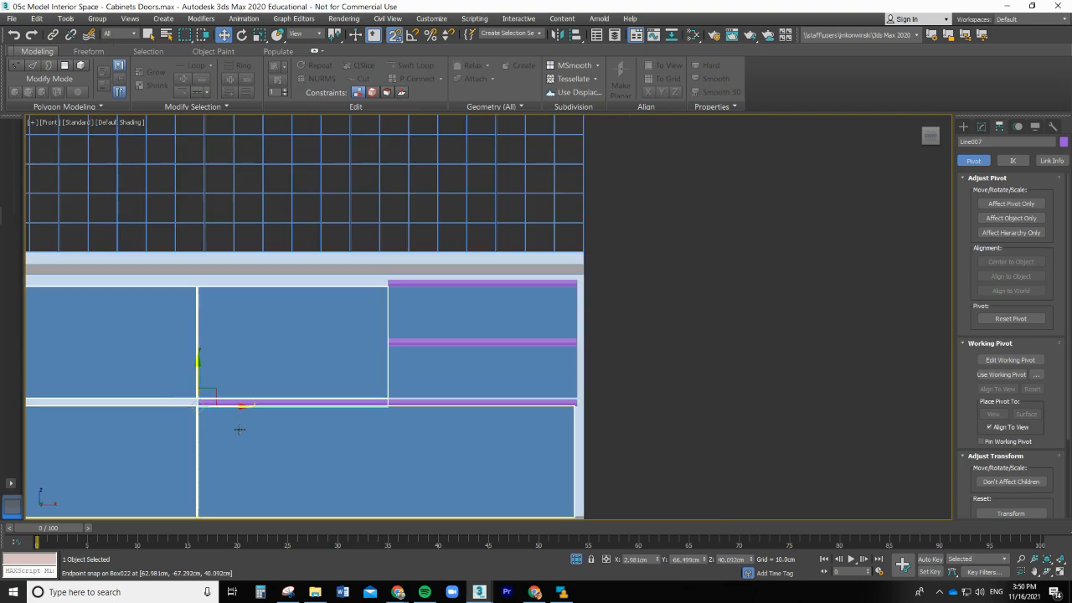
pyautogui.scroll(5, 199, 289)
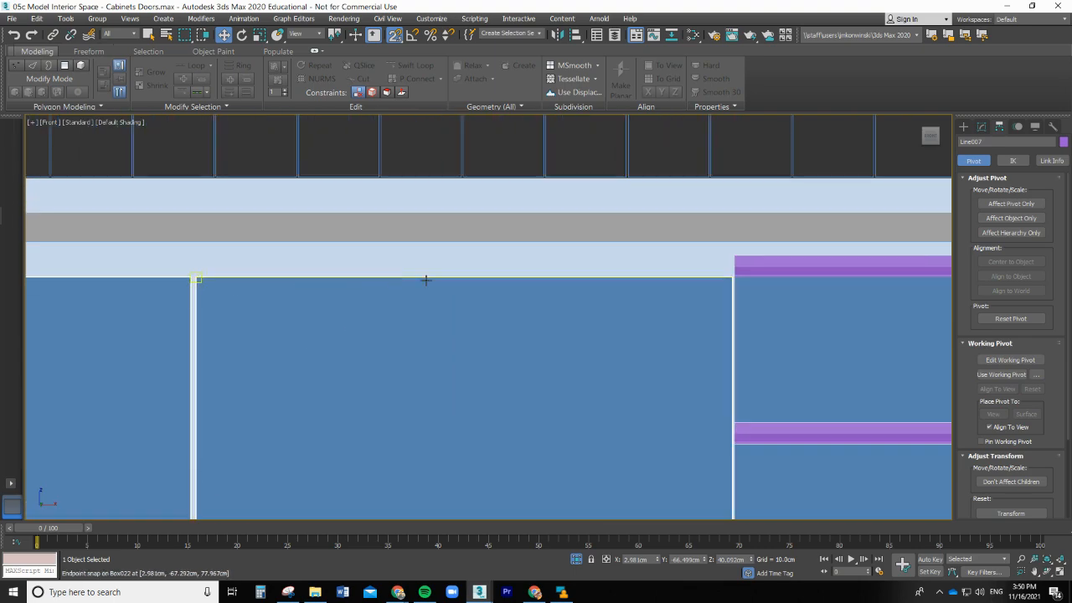
pyautogui.click(754, 266)
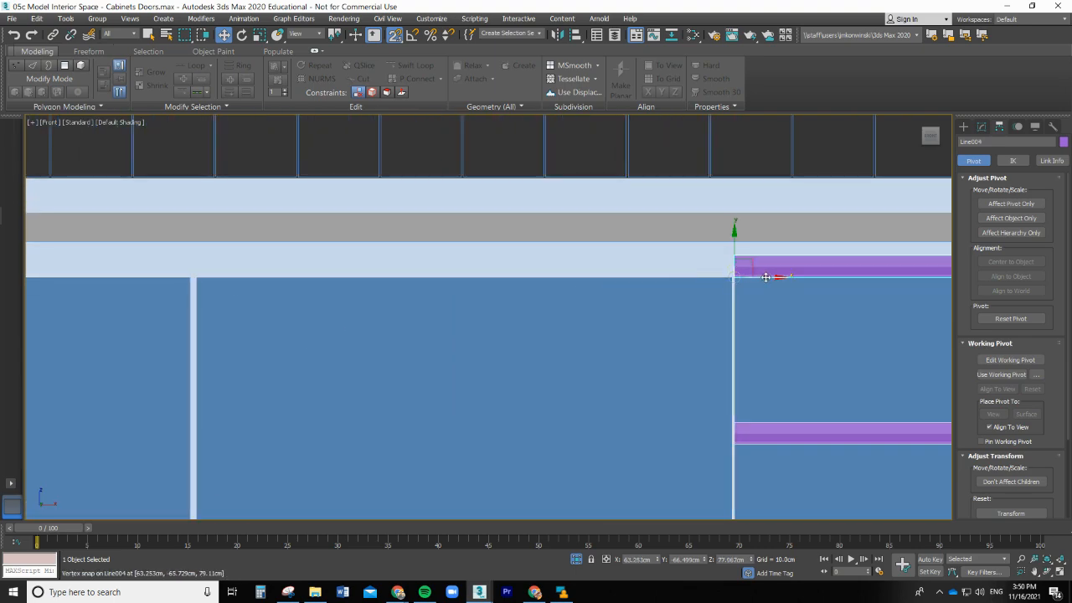
pyautogui.keyDown('shift'); pyautogui.moveTo(769, 277); pyautogui.dragTo(204, 283); pyautogui.keyUp('shift')
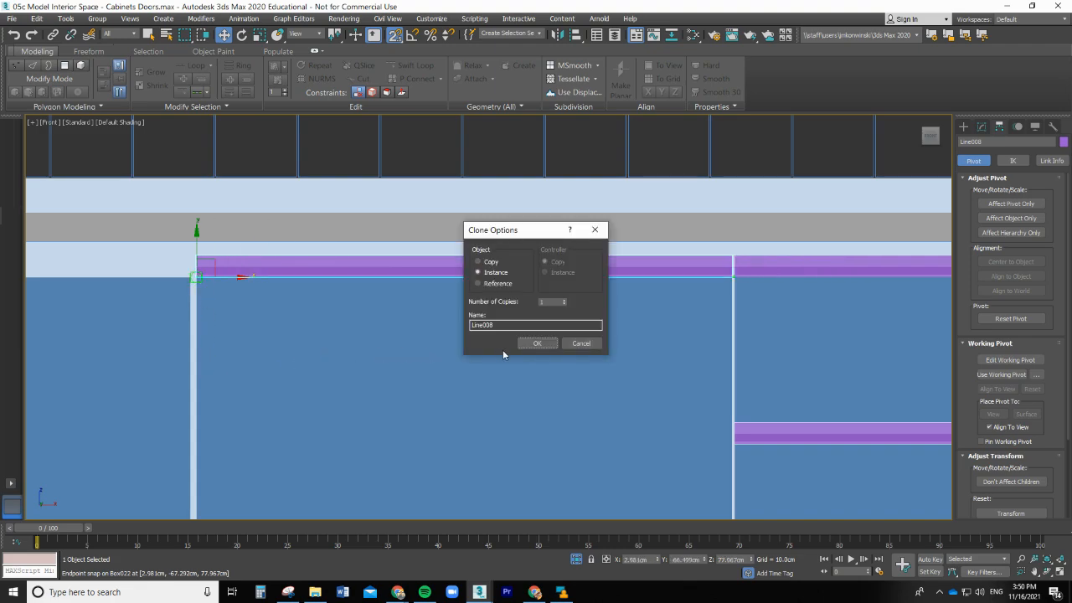
pyautogui.click(531, 344)
# Step: Clone the middle front's top handle along X as an Instance onto the leftmost upper-row front of the base cabinet
pyautogui.scroll(-5, 482, 360)
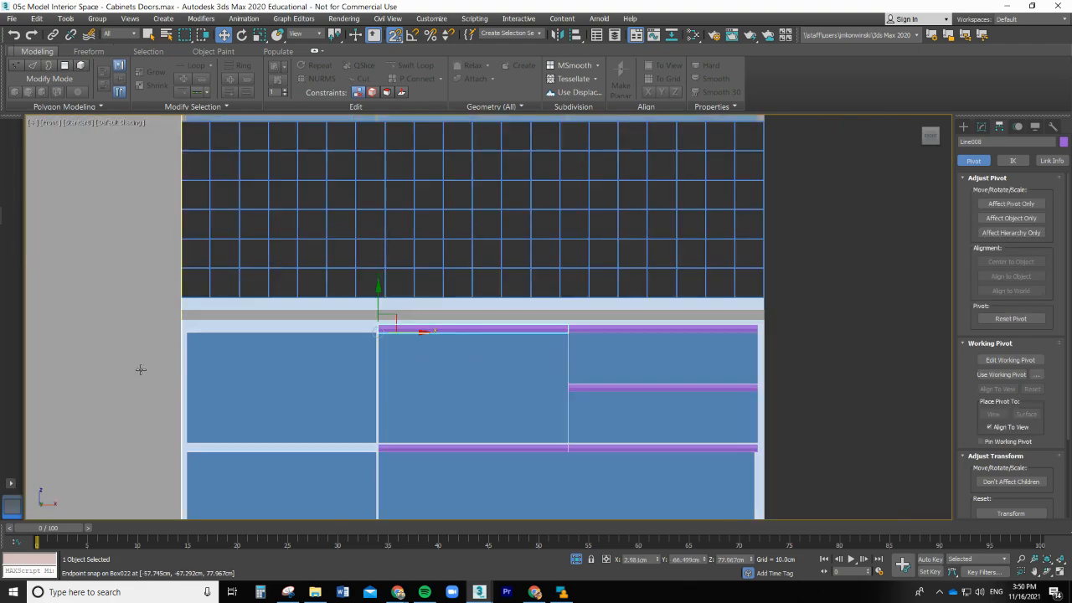
pyautogui.scroll(3, 141, 369)
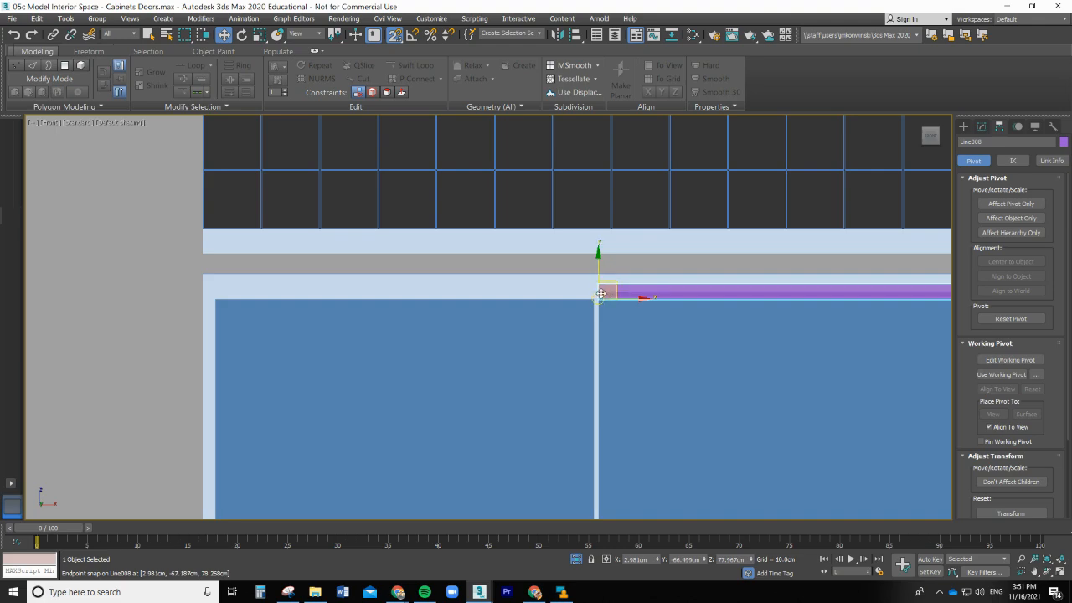
pyautogui.keyDown('shift'); pyautogui.moveTo(600, 292); pyautogui.dragTo(230, 299); pyautogui.keyUp('shift')
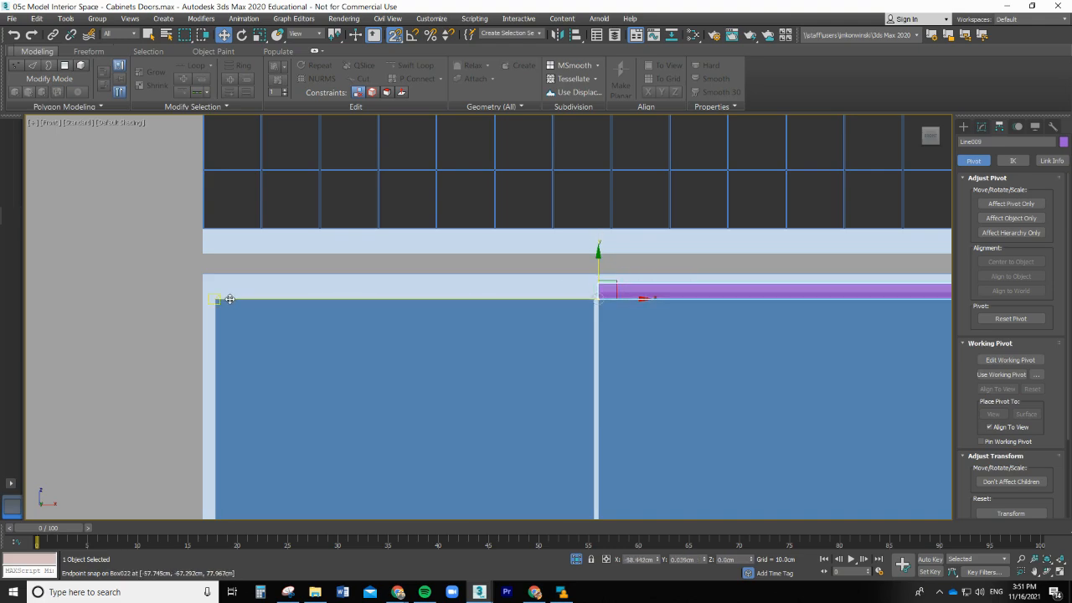
pyautogui.click(581, 342)
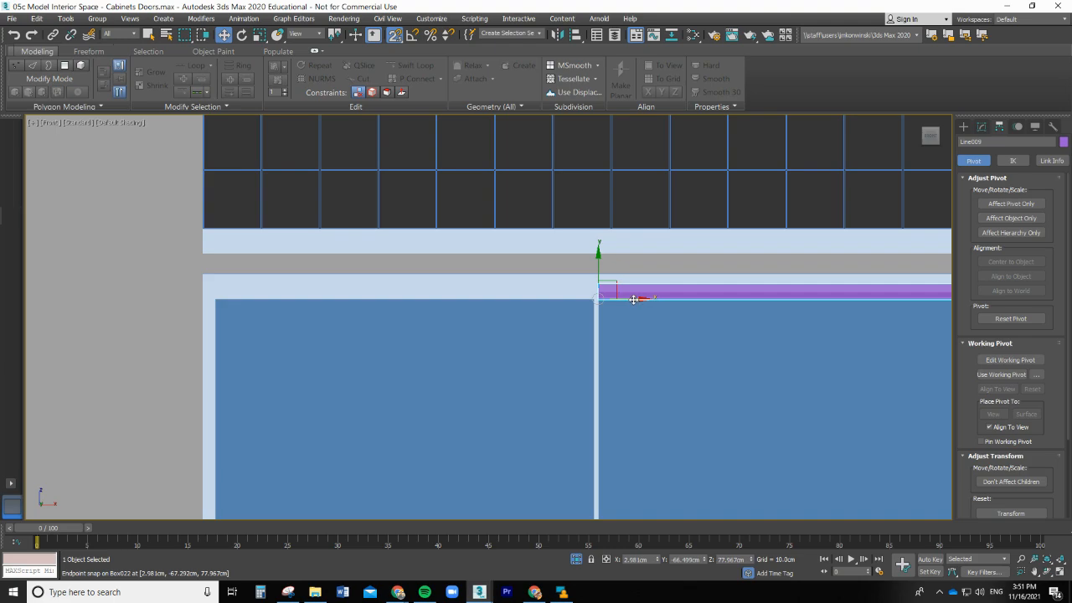
pyautogui.moveTo(631, 299); pyautogui.dragTo(221, 303)
pyautogui.click(536, 343)
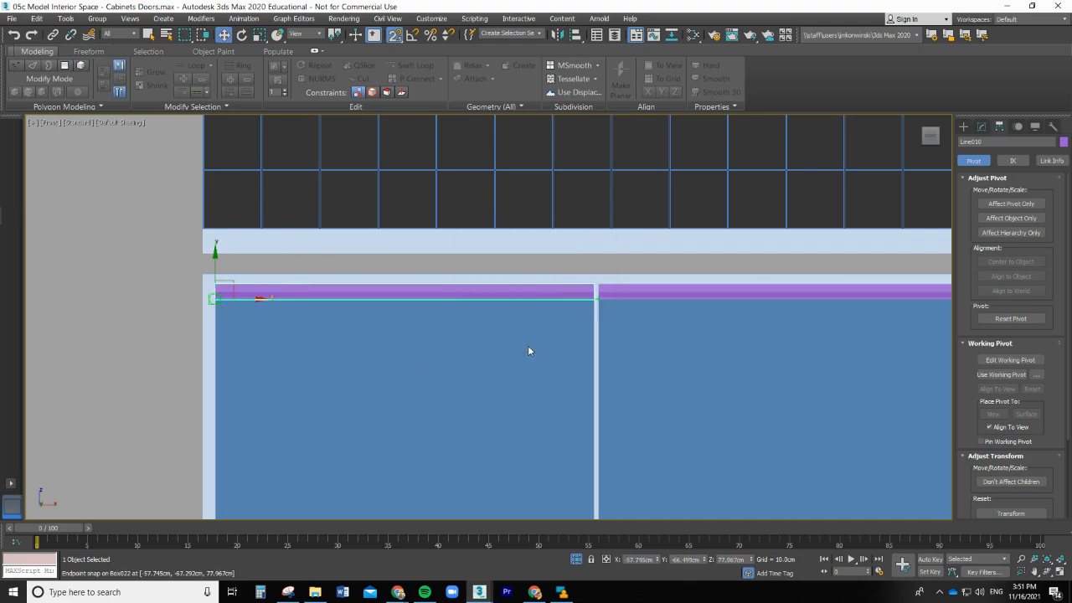
# Step: Select the lower-row handle at the wide front's left end and clone it along X as an Instance onto the lower-left front
pyautogui.scroll(-5, 527, 348)
pyautogui.scroll(3, 466, 440)
pyautogui.scroll(3, 466, 439)
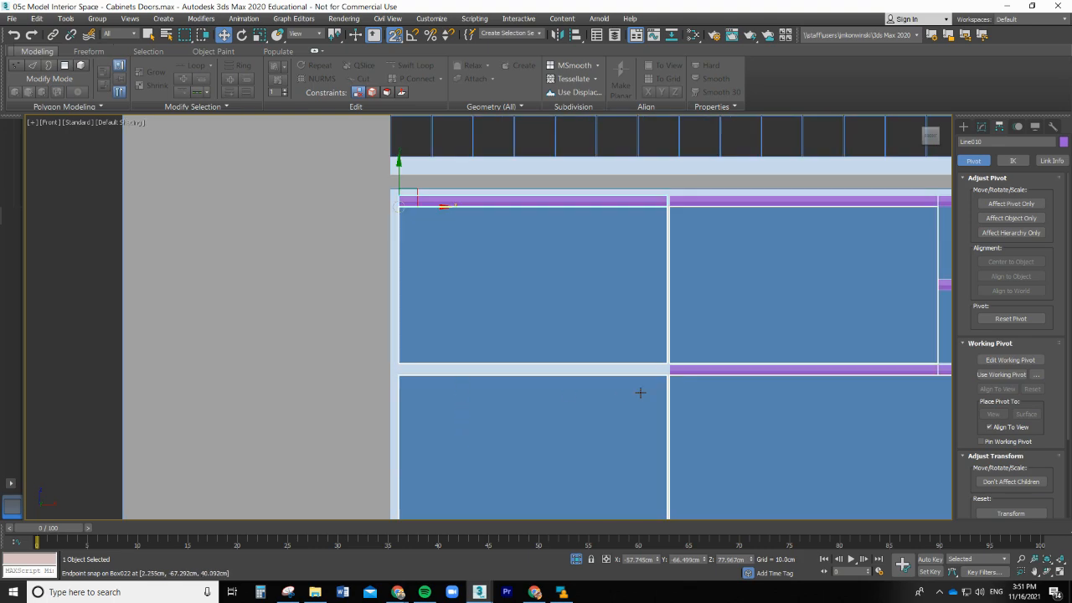
pyautogui.click(712, 371)
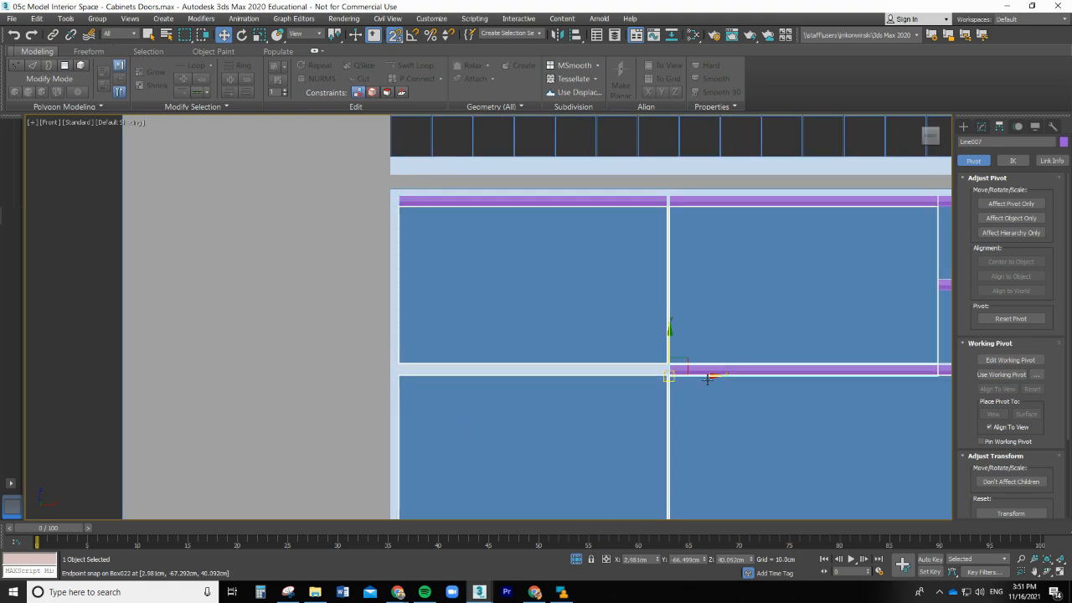
pyautogui.moveTo(711, 371); pyautogui.dragTo(400, 376)
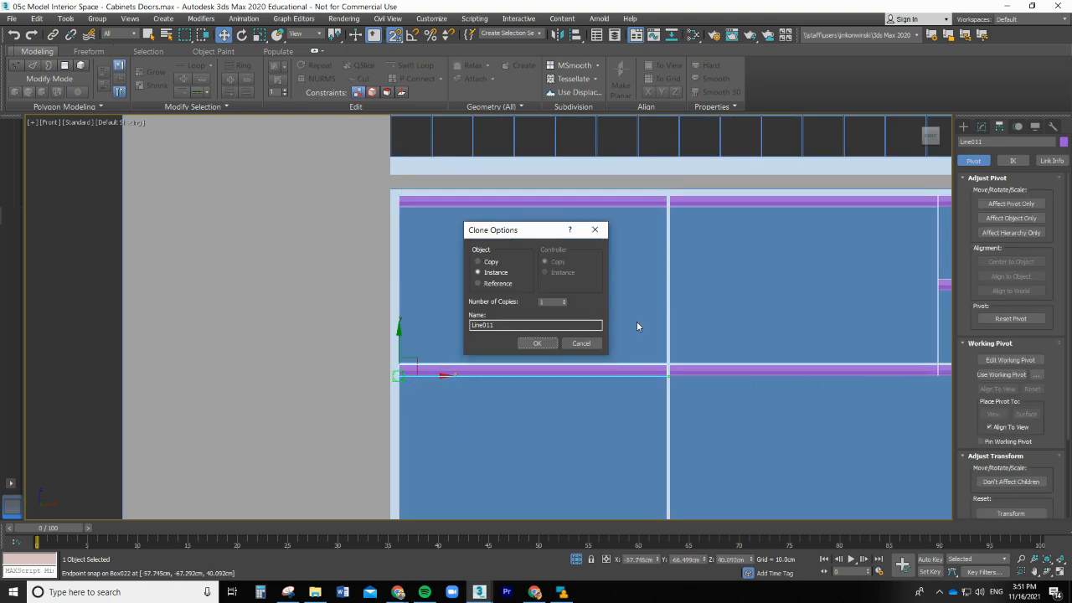
pyautogui.click(537, 342)
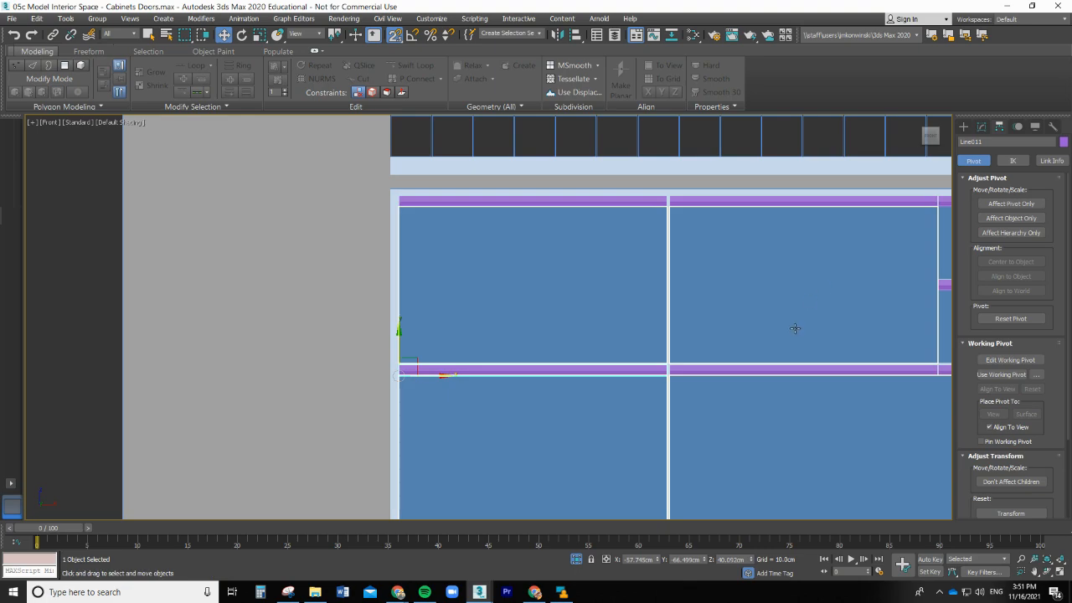
# Step: Select the wide bottom front, try shifting it along X, and undo the move
pyautogui.scroll(-6, 795, 328)
pyautogui.scroll(5, 727, 271)
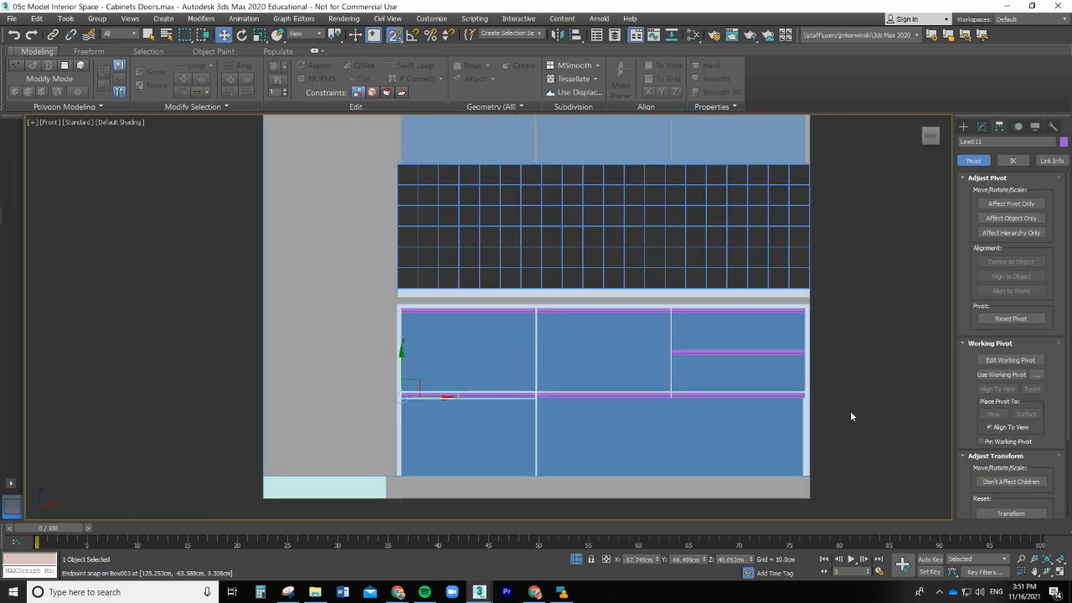
pyautogui.moveTo(848, 413)
pyautogui.keyDown('alt'); pyautogui.mouseDown(button='middle')
pyautogui.moveTo(797, 425)
pyautogui.moveTo(845, 413)
pyautogui.mouseUp(button='middle'); pyautogui.keyUp('alt')
pyautogui.click(741, 435)
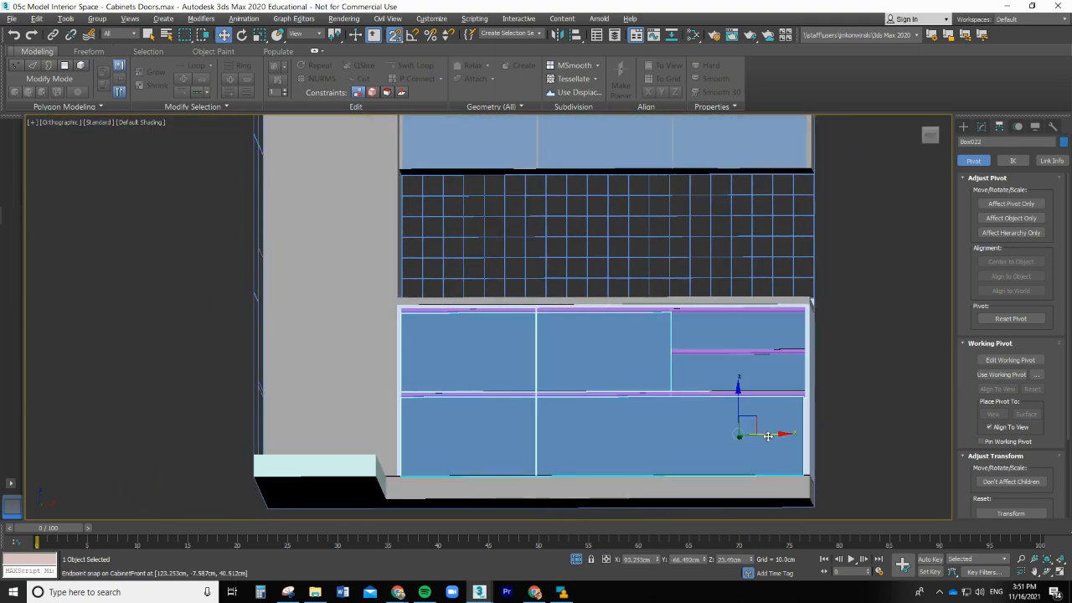
pyautogui.moveTo(769, 435)
pyautogui.mouseDown()
pyautogui.moveTo(800, 435)
pyautogui.moveTo(787, 434)
pyautogui.mouseUp()
pyautogui.hotkey('ctrl', 'z')
pyautogui.scroll(2, 715, 452)
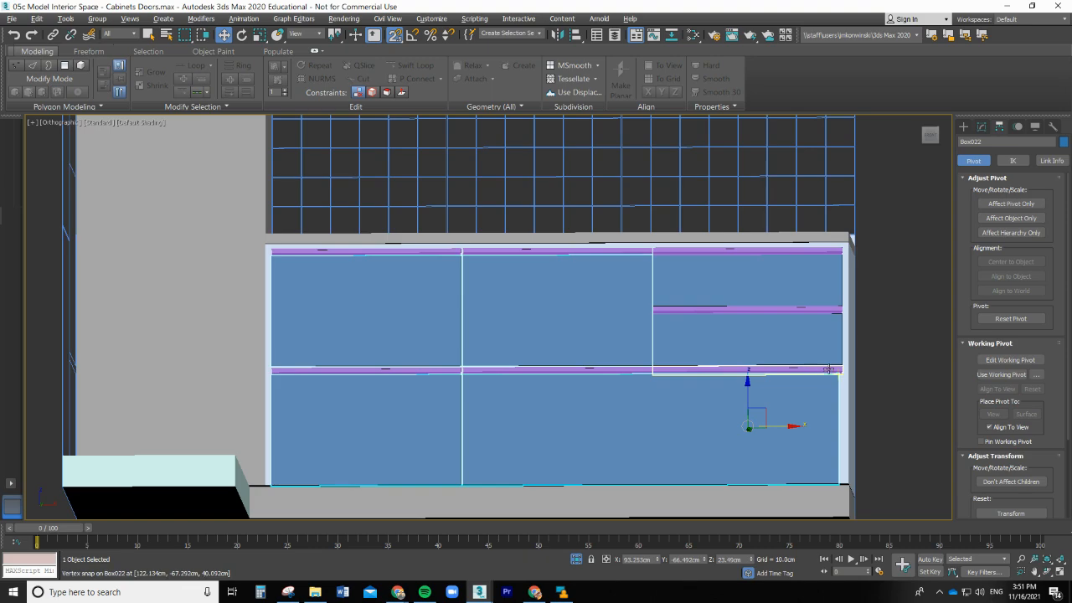
pyautogui.scroll(-6, 578, 235)
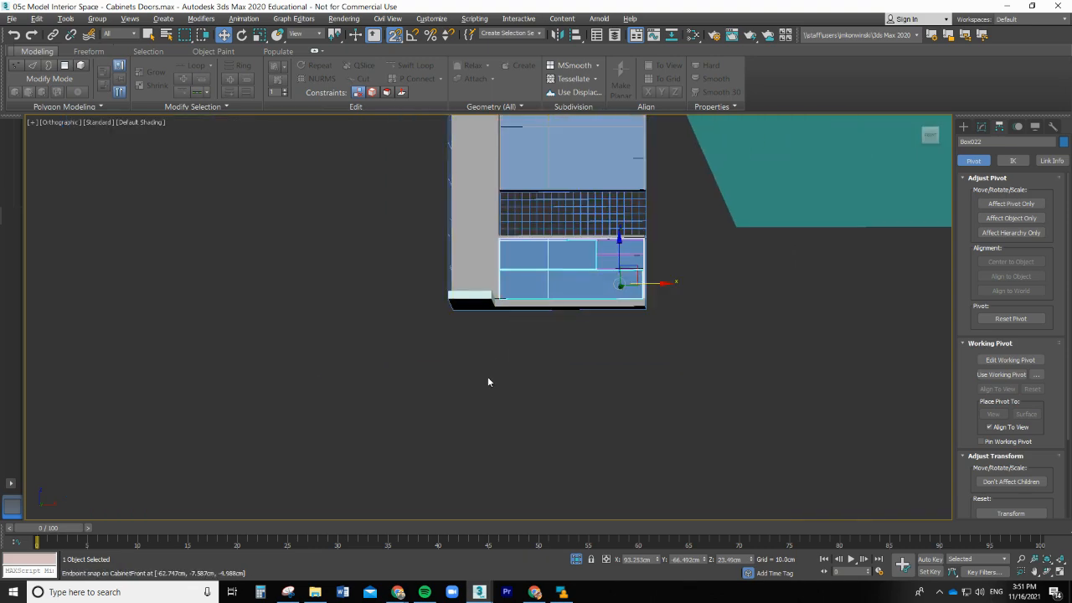
pyautogui.scroll(-2, 494, 318)
pyautogui.scroll(5, 524, 167)
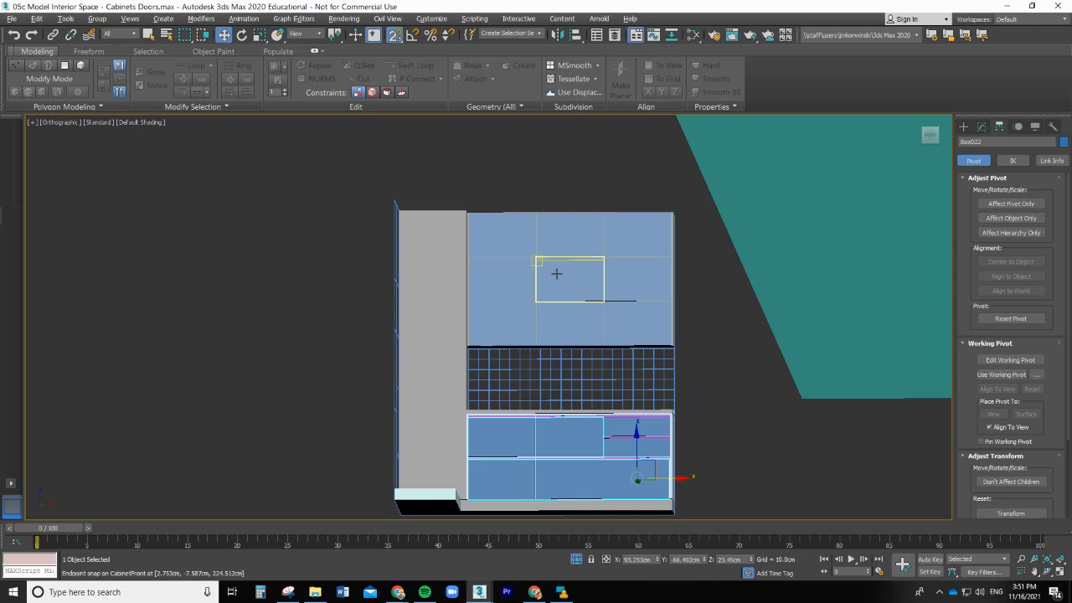
pyautogui.scroll(2, 555, 275)
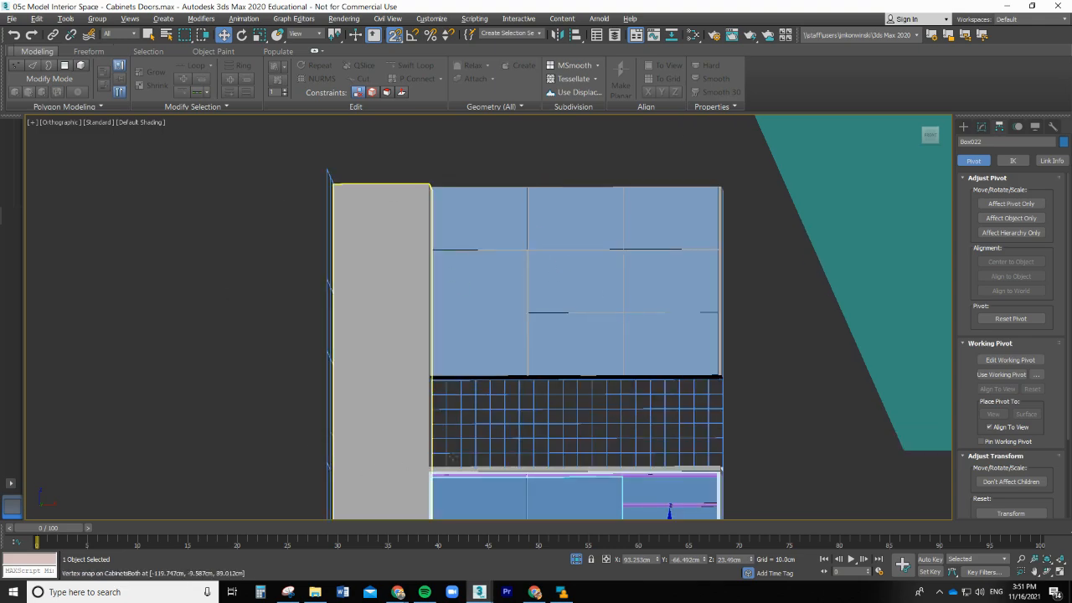